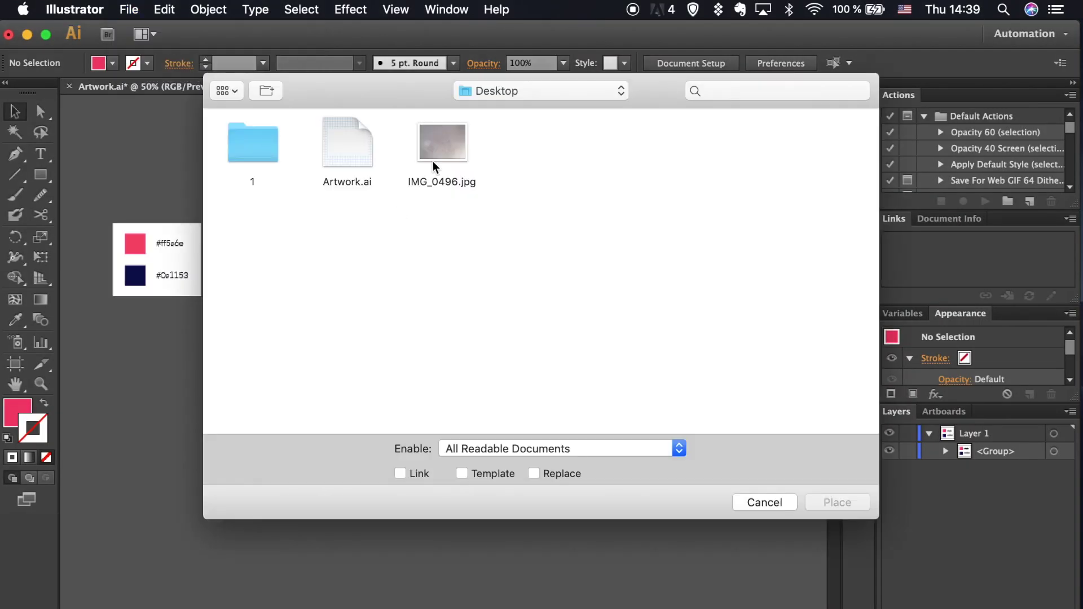
- Place IMG_0496.jpg into the document as a linked image
{"action": "left_click", "coordinate": [433, 162]}
{"action": "left_click", "coordinate": [399, 474]}
{"action": "left_click", "coordinate": [834, 503]}
- Scale the sketch photo to fill the artboard and lock it in the Layers panel
{"action": "key", "text": "super+minus"}
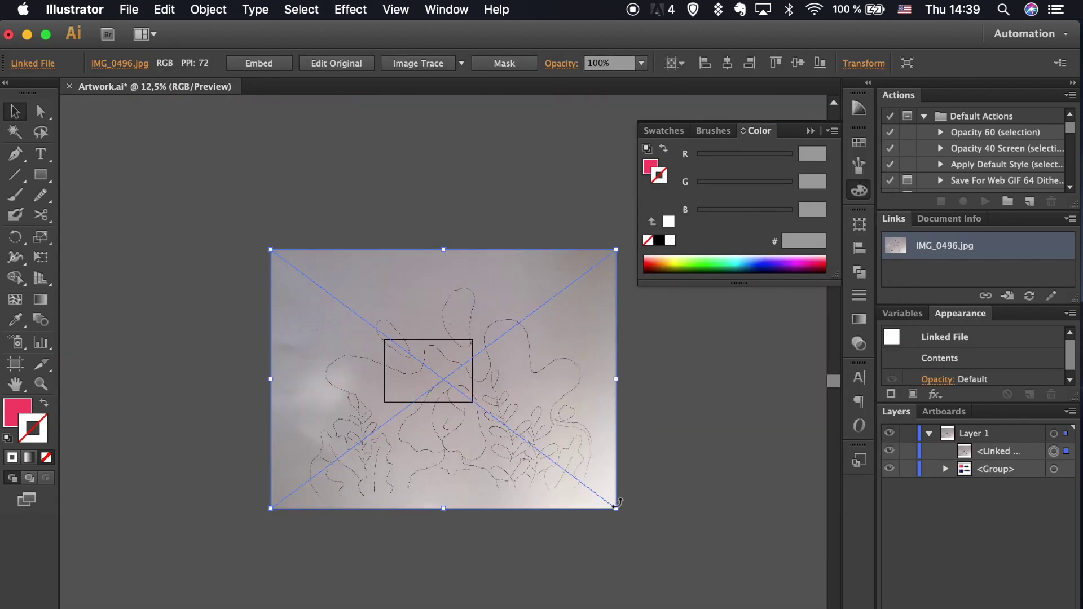
{"action": "left_click_drag", "start_coordinate": [618, 500], "coordinate": [495, 442]}
{"action": "mouse_move", "coordinate": [542, 481]}
{"action": "left_mouse_down"}
{"action": "mouse_move", "coordinate": [552, 467]}
{"action": "mouse_move", "coordinate": [444, 390]}
{"action": "left_mouse_up"}
{"action": "left_click_drag", "start_coordinate": [515, 443], "coordinate": [523, 452]}
{"action": "left_click", "coordinate": [910, 451]}
{"action": "key", "text": "super+plus"}
{"action": "key", "text": "super+plus"}
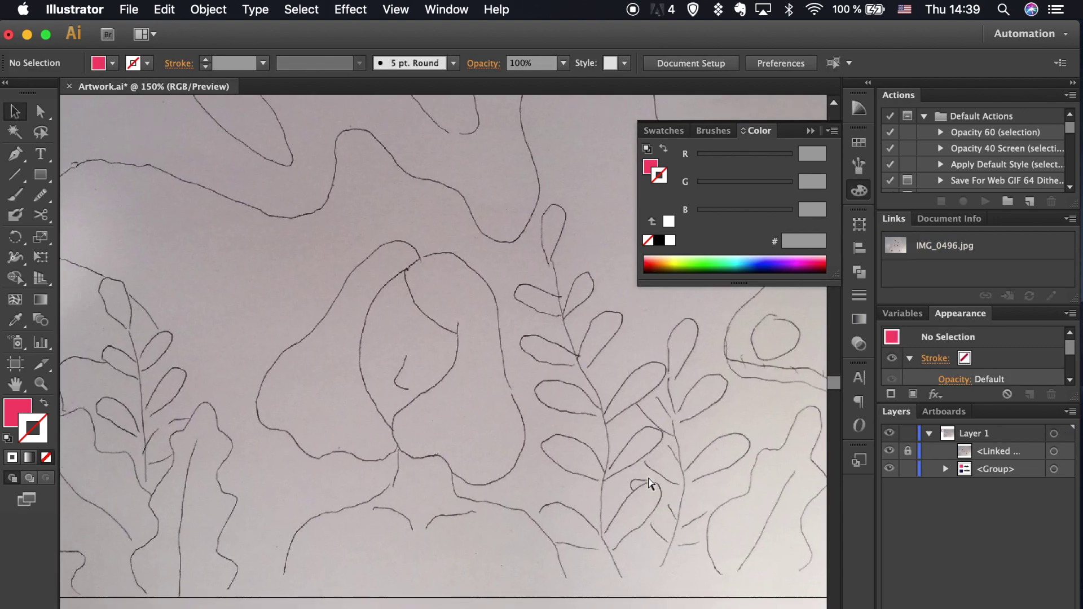
- Switch to a pink stroke with no fill and trace the left shoulder up the neck
{"action": "key", "text": "shift+x"}
{"action": "key", "text": "super+plus"}
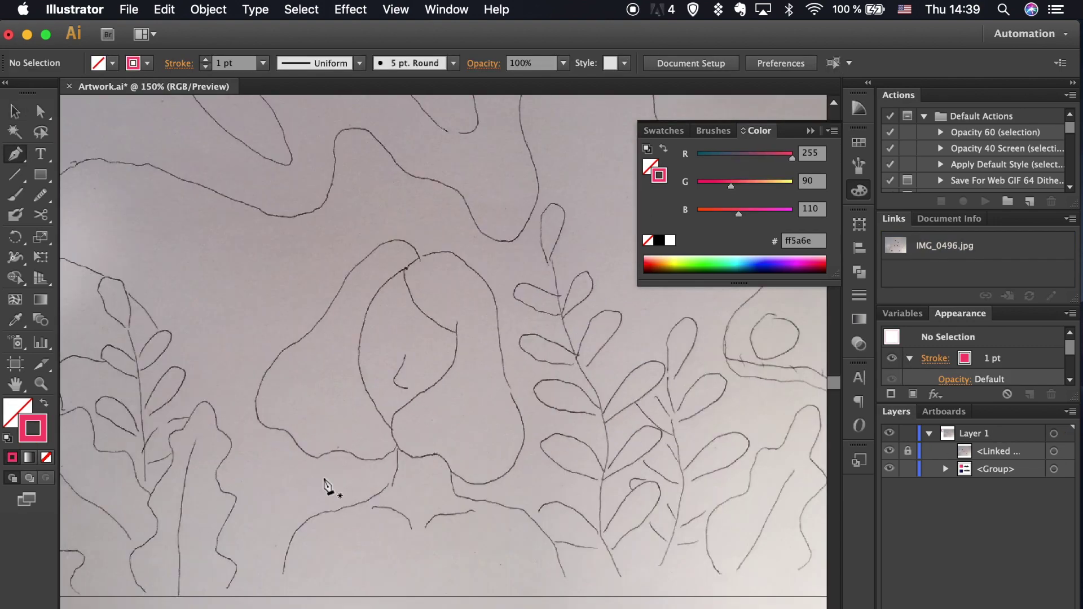
{"action": "scroll", "coordinate": [223, 520], "scroll_direction": "down", "scroll_amount": 2}
{"action": "left_click", "coordinate": [301, 537]}
{"action": "left_click", "coordinate": [358, 450]}
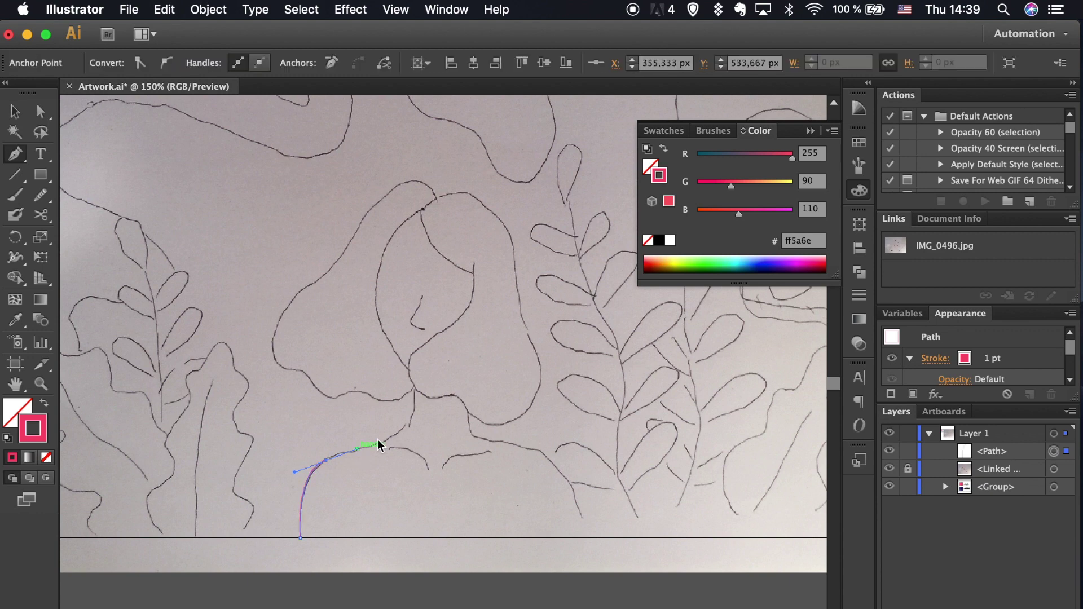
{"action": "left_click", "coordinate": [415, 379]}
{"action": "key", "text": "super+minus"}
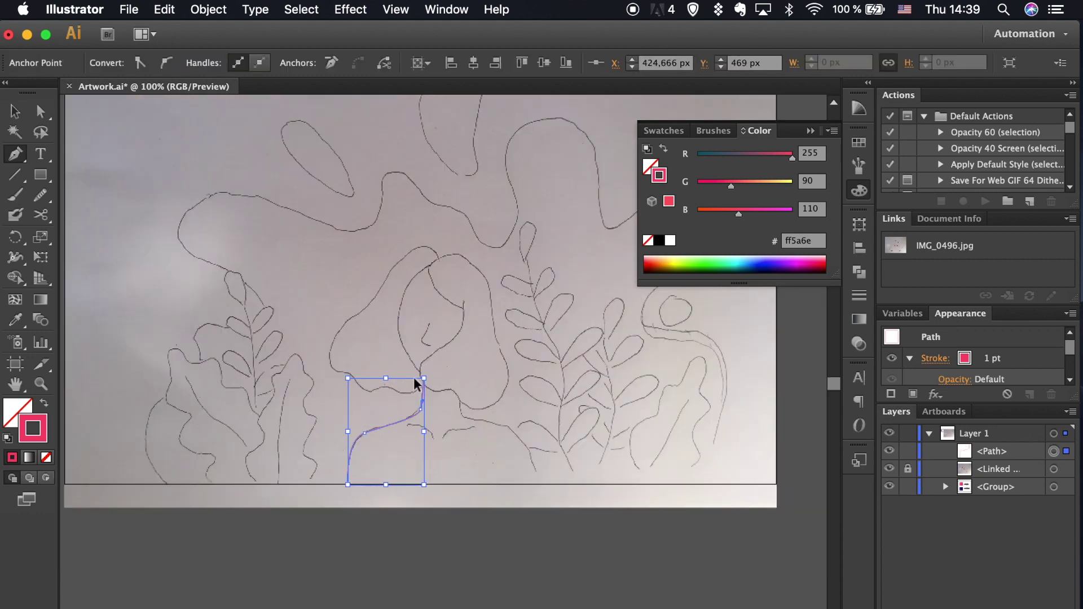
{"action": "key", "text": "super+minus"}
{"action": "left_click_drag", "start_coordinate": [482, 290], "coordinate": [487, 271]}
- Trace around the head and down to the right shoulder, closing the outline at its start
{"action": "left_click", "coordinate": [438, 300]}
{"action": "left_click", "coordinate": [469, 339]}
{"action": "key", "text": "super+plus"}
{"action": "key", "text": "super+plus"}
{"action": "key", "text": "super+plus"}
{"action": "left_click_drag", "start_coordinate": [462, 378], "coordinate": [471, 428]}
{"action": "left_click", "coordinate": [483, 449]}
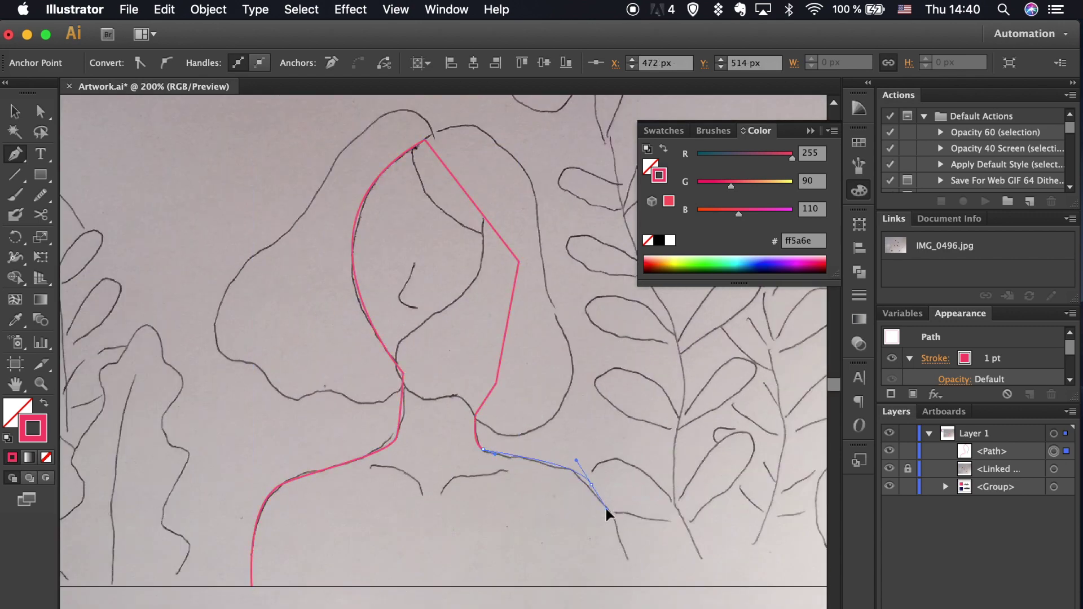
{"action": "left_click", "coordinate": [252, 587]}
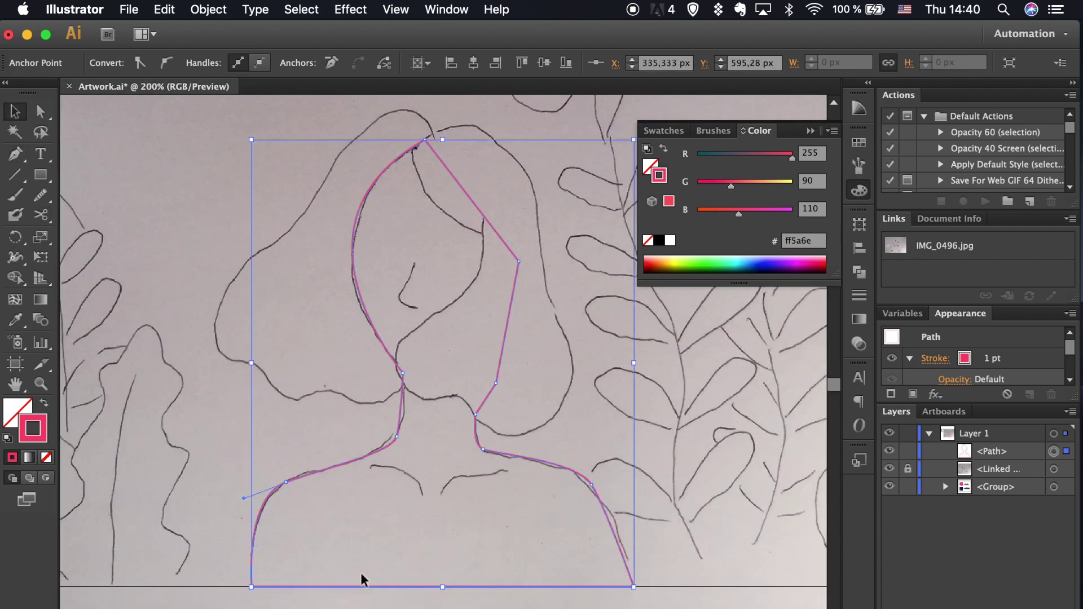
{"action": "left_click", "coordinate": [360, 573], "text": "super"}
- Draw the short pink collarbone curve below the neck
{"action": "scroll", "coordinate": [361, 574], "scroll_direction": "up", "scroll_amount": 2}
{"action": "left_click", "coordinate": [499, 505]}
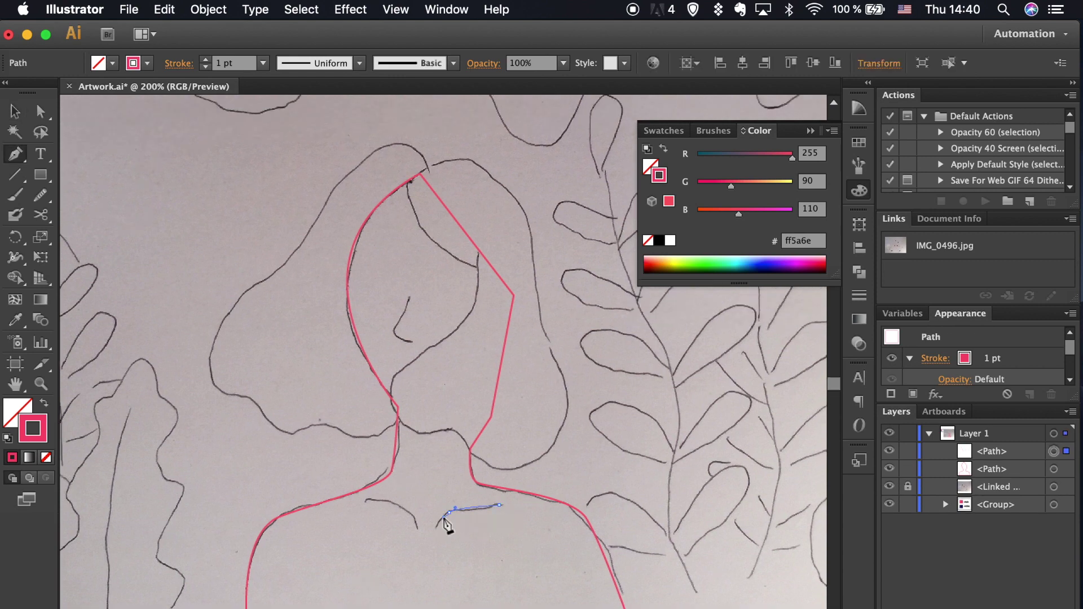
{"action": "key", "text": "v"}
{"action": "left_click", "coordinate": [471, 502]}
- Make a vertically reflected copy of the collarbone curve
{"action": "key", "text": "super+minus"}
{"action": "right_click", "coordinate": [473, 501]}
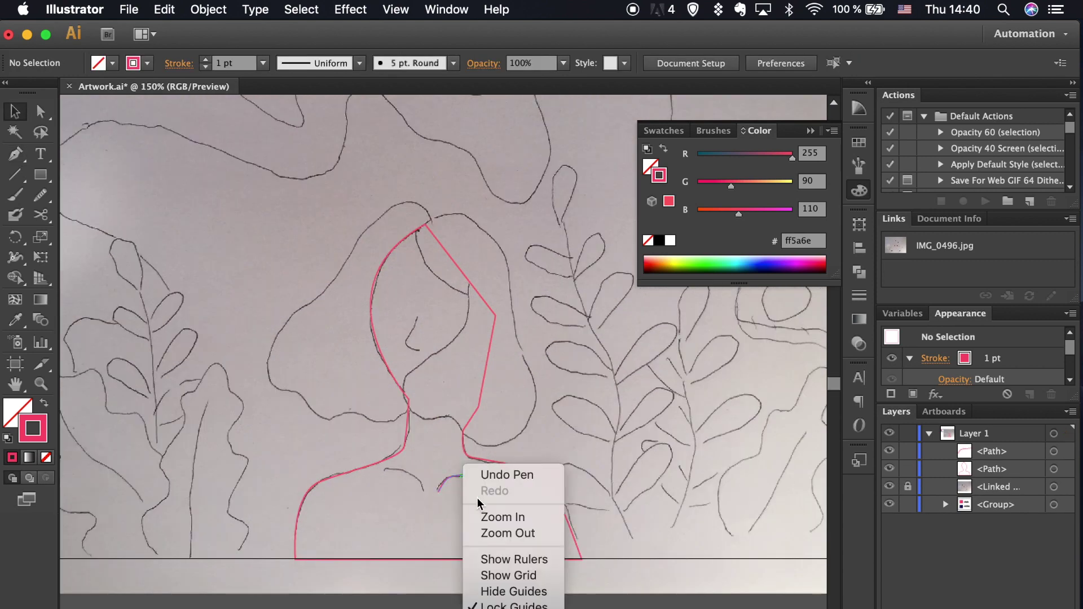
{"action": "left_click", "coordinate": [449, 480]}
{"action": "right_click", "coordinate": [444, 478]}
{"action": "left_click", "coordinate": [654, 570]}
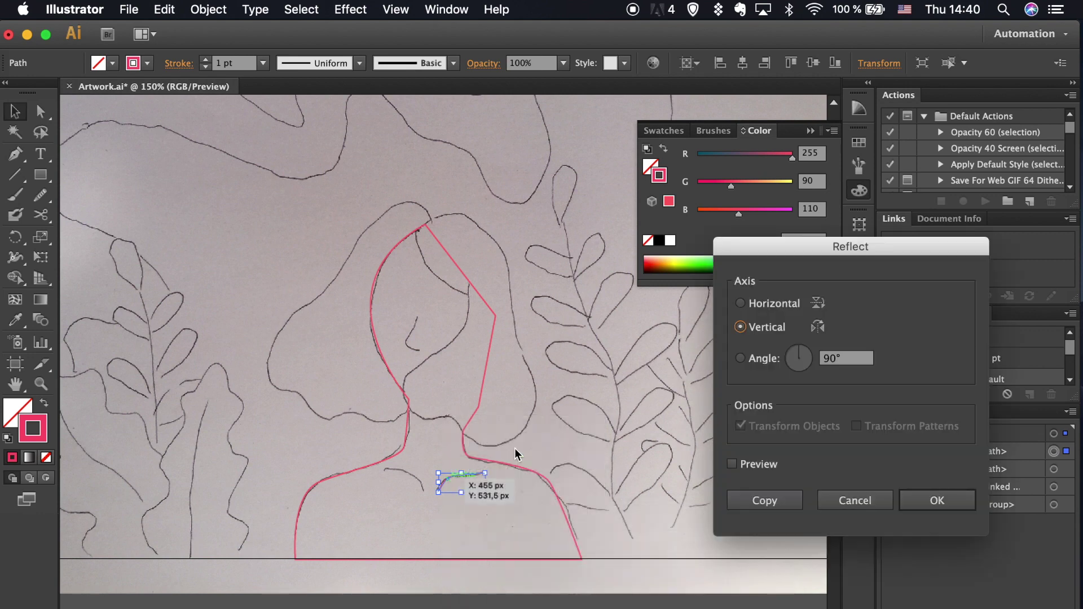
{"action": "left_click", "coordinate": [750, 501]}
- Move the mirrored copy onto the opposite collarbone line of the sketch
{"action": "key", "text": "super+equal"}
{"action": "key", "text": "super+equal"}
{"action": "key", "text": "super+equal"}
{"action": "key", "text": "a"}
{"action": "left_click_drag", "start_coordinate": [280, 504], "coordinate": [304, 494]}
{"action": "left_click", "coordinate": [305, 523]}
{"action": "key", "text": "super+minus"}
{"action": "key", "text": "super+minus"}
{"action": "key", "text": "p"}
{"action": "left_click", "coordinate": [404, 442]}
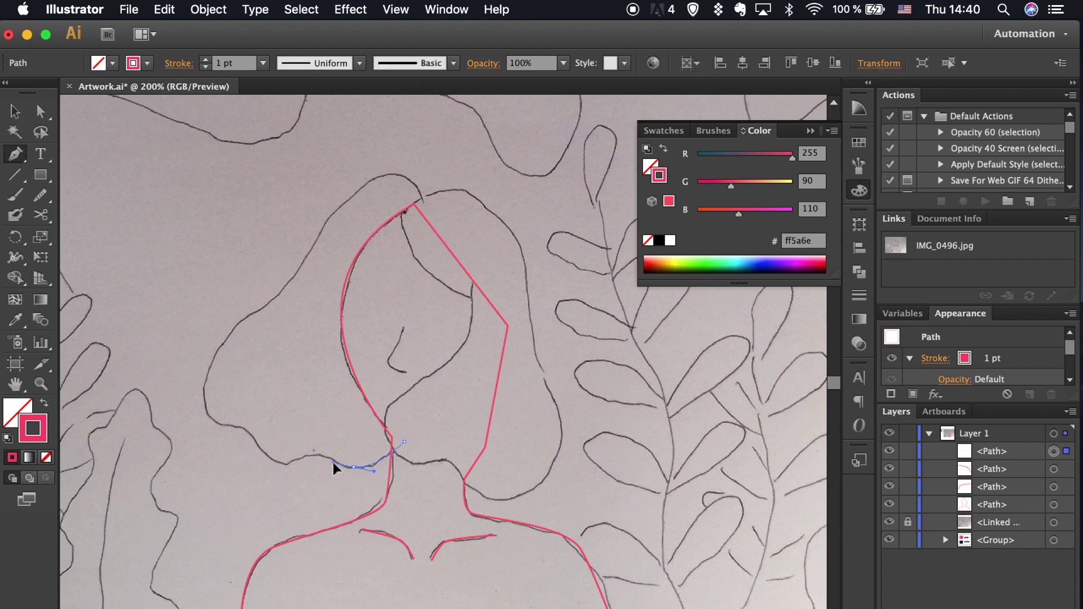
- Trace the lower left side of the hair, undoing and redoing misplaced segments
{"action": "left_click_drag", "start_coordinate": [333, 462], "coordinate": [333, 462]}
{"action": "left_click", "coordinate": [245, 426]}
{"action": "left_click_drag", "start_coordinate": [204, 389], "coordinate": [211, 353]}
{"action": "left_click", "coordinate": [232, 330]}
{"action": "key", "text": "ctrl+z"}
{"action": "key", "text": "ctrl+z"}
{"action": "left_click_drag", "start_coordinate": [206, 407], "coordinate": [202, 383]}
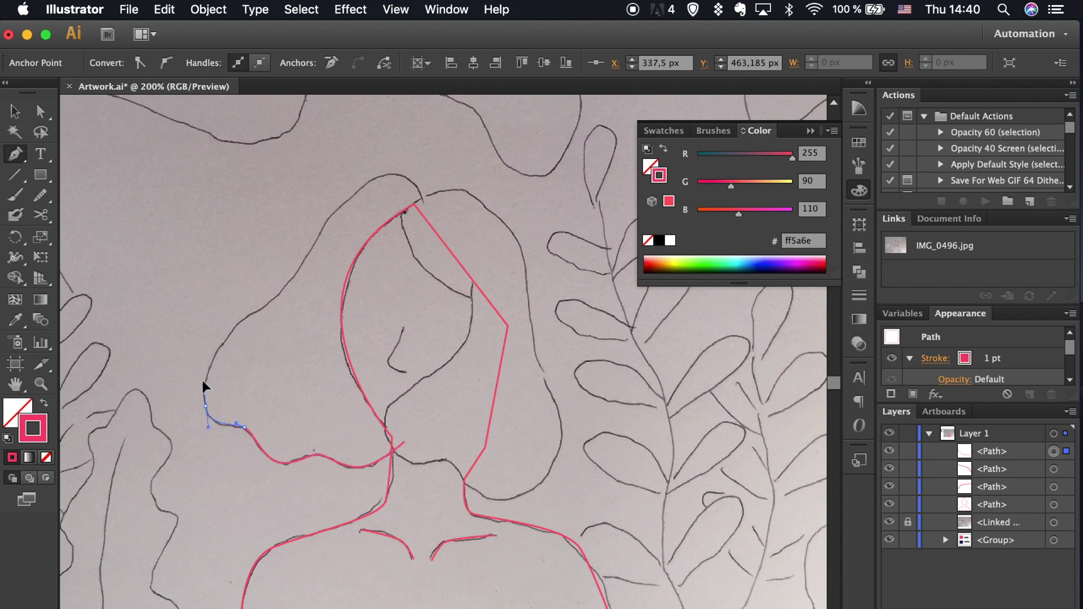
{"action": "key", "text": "ctrl+z"}
{"action": "key", "text": "ctrl+z"}
- Continue the left hair over the head, nudge the top anchor, and close it at the neck
{"action": "left_click_drag", "start_coordinate": [268, 299], "coordinate": [270, 299]}
{"action": "left_click", "coordinate": [298, 270]}
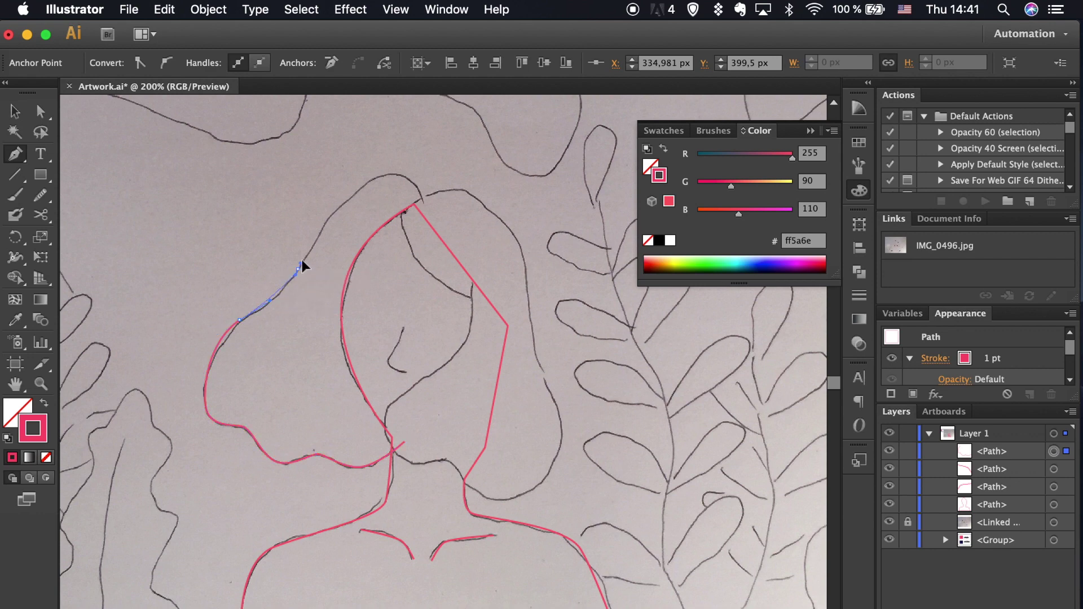
{"action": "left_click_drag", "start_coordinate": [423, 204], "coordinate": [435, 244]}
{"action": "left_click_drag", "start_coordinate": [462, 284], "coordinate": [462, 293]}
{"action": "left_click", "coordinate": [423, 203]}
{"action": "key", "text": "a"}
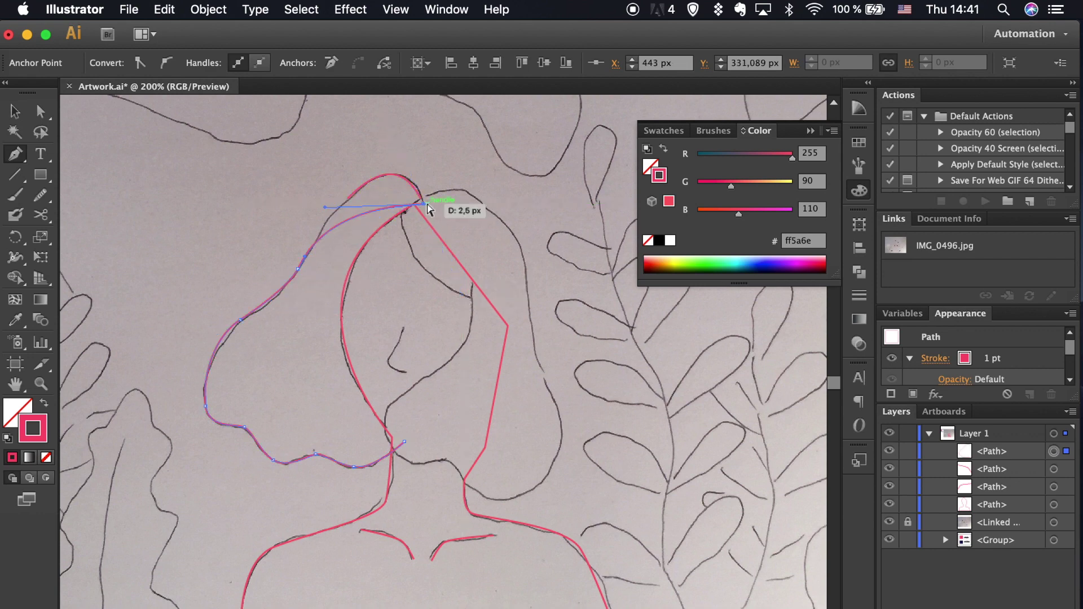
{"action": "left_click_drag", "start_coordinate": [424, 208], "coordinate": [428, 208]}
{"action": "left_click", "coordinate": [405, 441]}
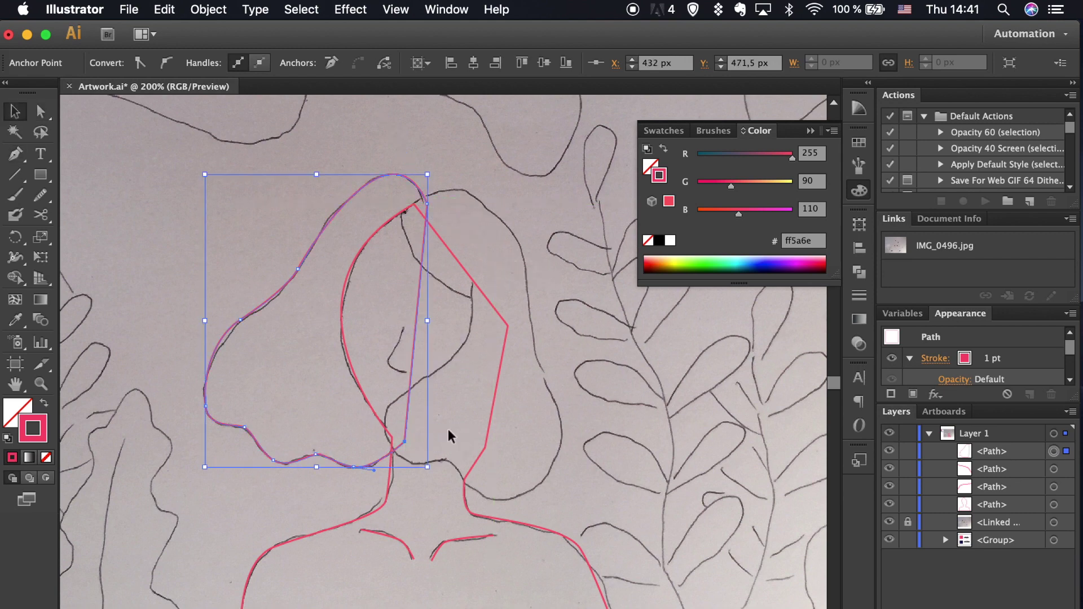
{"action": "left_click", "coordinate": [448, 429], "text": "ctrl"}
- Trace the face line from inside the hair down to the neck
{"action": "left_click", "coordinate": [471, 298]}
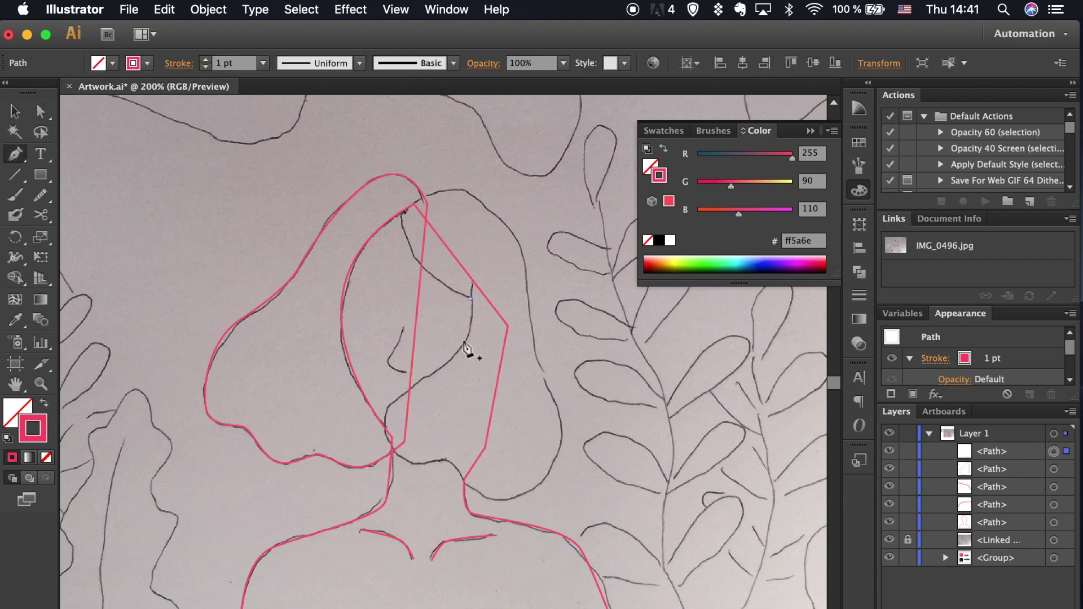
{"action": "left_click_drag", "start_coordinate": [441, 367], "coordinate": [442, 367]}
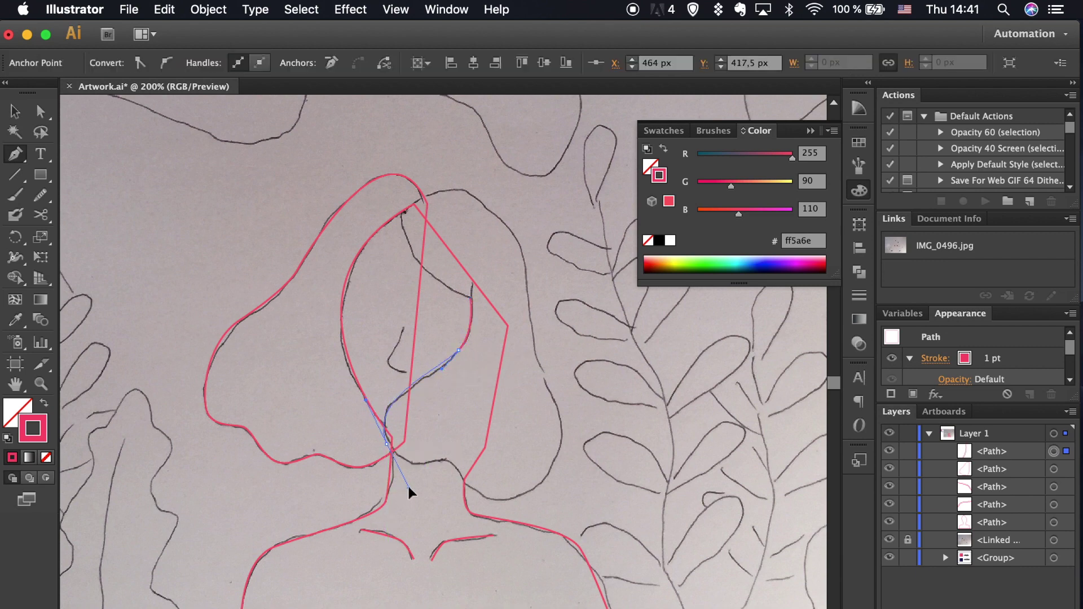
{"action": "left_click_drag", "start_coordinate": [407, 491], "coordinate": [388, 407]}
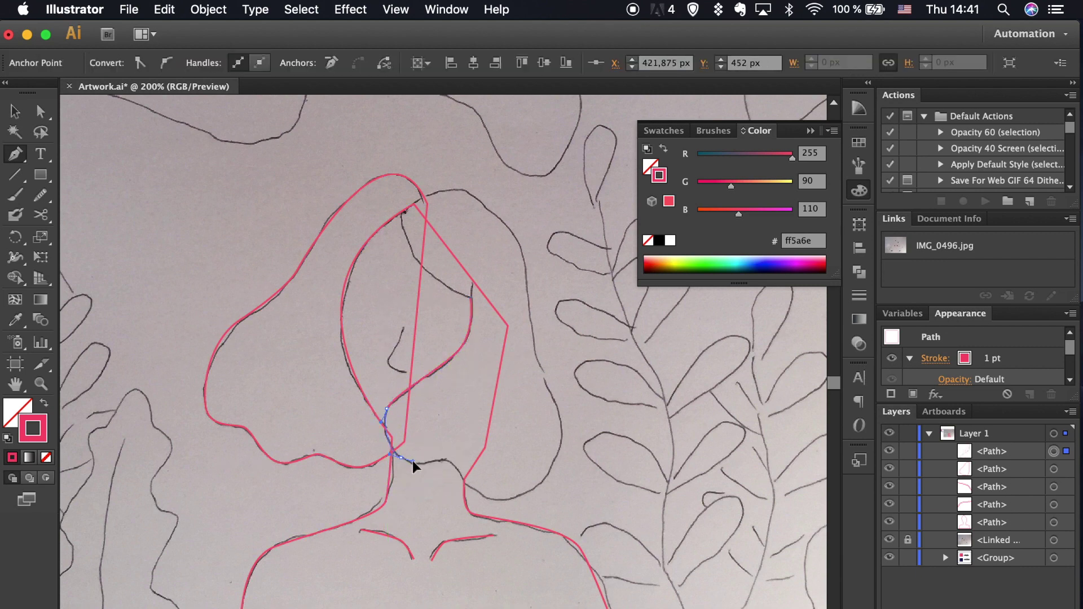
{"action": "mouse_move", "coordinate": [463, 475]}
{"action": "left_mouse_down"}
{"action": "mouse_move", "coordinate": [412, 467]}
{"action": "mouse_move", "coordinate": [458, 467]}
{"action": "left_mouse_up"}
- Trace the right side of the hair as a closed shape
{"action": "left_click_drag", "start_coordinate": [556, 407], "coordinate": [543, 369]}
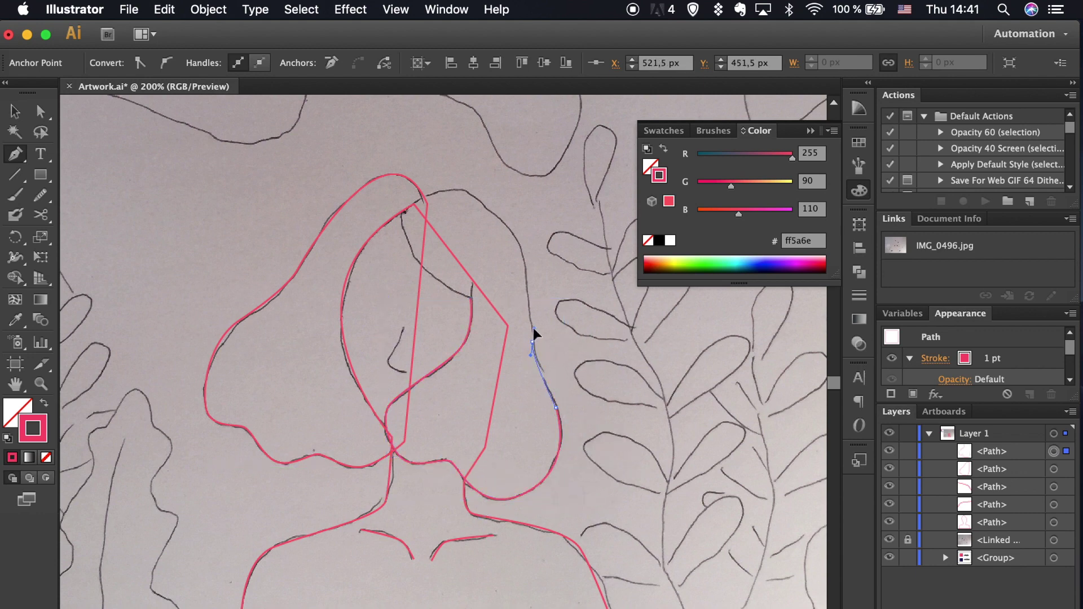
{"action": "scroll", "coordinate": [518, 293], "scroll_direction": "up", "scroll_amount": 2}
{"action": "left_click_drag", "start_coordinate": [393, 241], "coordinate": [377, 287]}
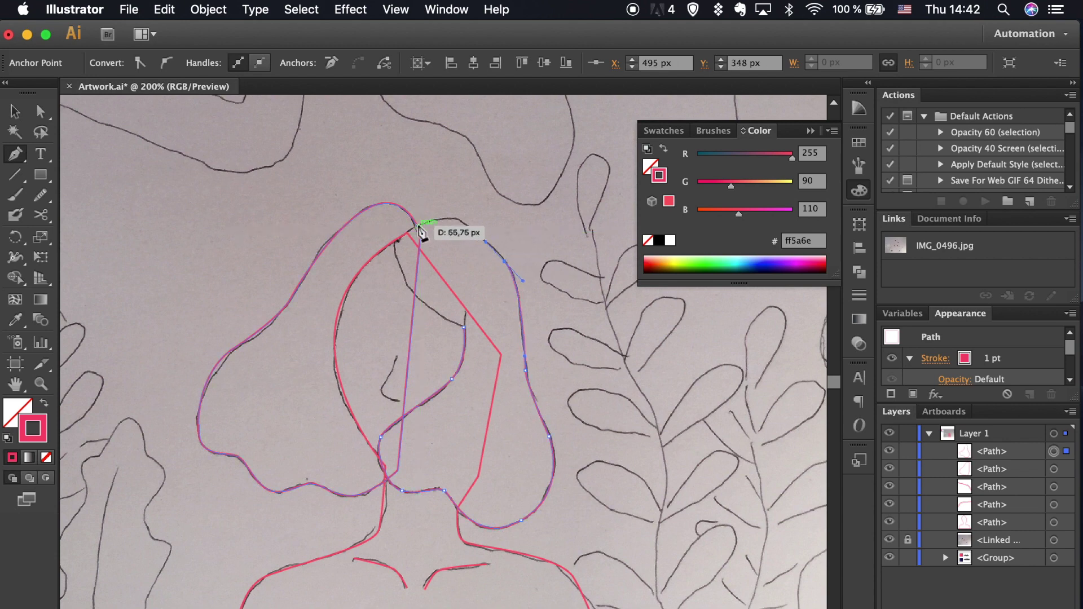
{"action": "left_click_drag", "start_coordinate": [466, 226], "coordinate": [407, 222]}
{"action": "left_click", "coordinate": [394, 242]}
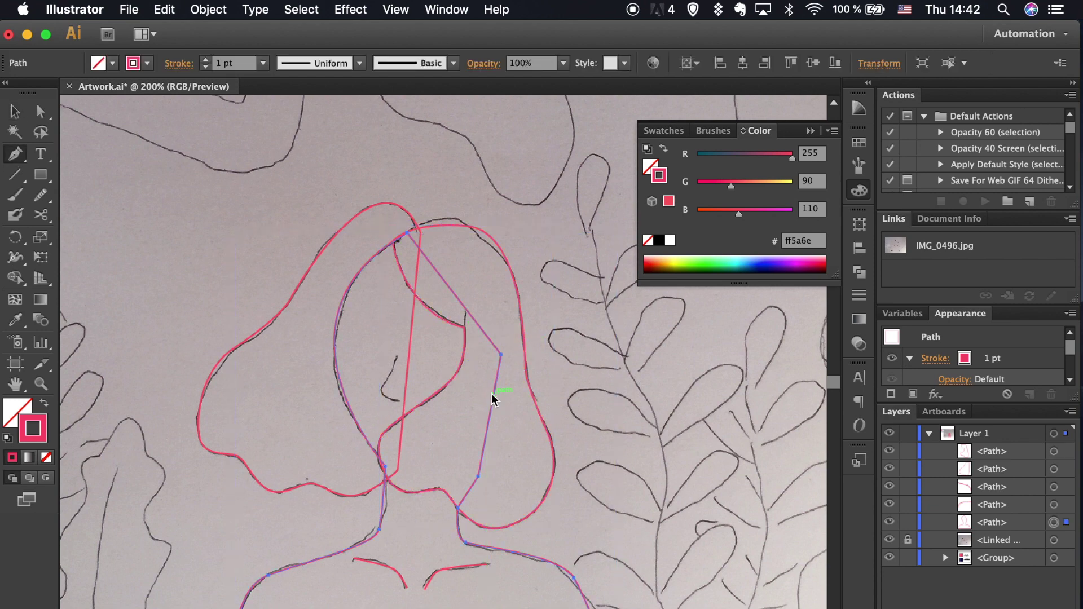
- Draw the short pink nose curve
{"action": "left_click_drag", "start_coordinate": [391, 374], "coordinate": [381, 391]}
{"action": "left_click", "coordinate": [400, 401]}
{"action": "left_click", "coordinate": [480, 442], "text": "super"}
{"action": "key", "text": "super+minus"}
{"action": "key", "text": "p"}
- Begin tracing the large blob upward from its lower left corner
{"action": "left_click", "coordinate": [232, 572]}
{"action": "left_click_drag", "start_coordinate": [215, 500], "coordinate": [271, 422]}
{"action": "left_click_drag", "start_coordinate": [330, 406], "coordinate": [337, 392]}
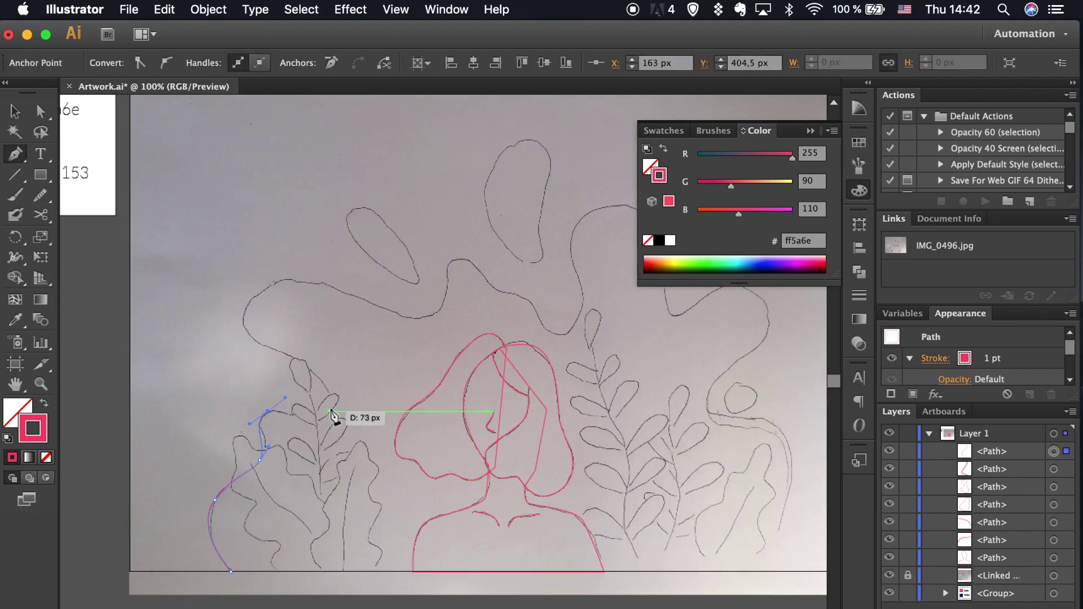
- Trace the blob's left edge and upper left, undoing misplaced anchors
{"action": "left_click_drag", "start_coordinate": [254, 297], "coordinate": [276, 261]}
{"action": "key", "text": "super+z"}
{"action": "mouse_move", "coordinate": [272, 349]}
{"action": "left_mouse_down"}
{"action": "mouse_move", "coordinate": [254, 309]}
{"action": "mouse_move", "coordinate": [270, 258]}
{"action": "left_mouse_up"}
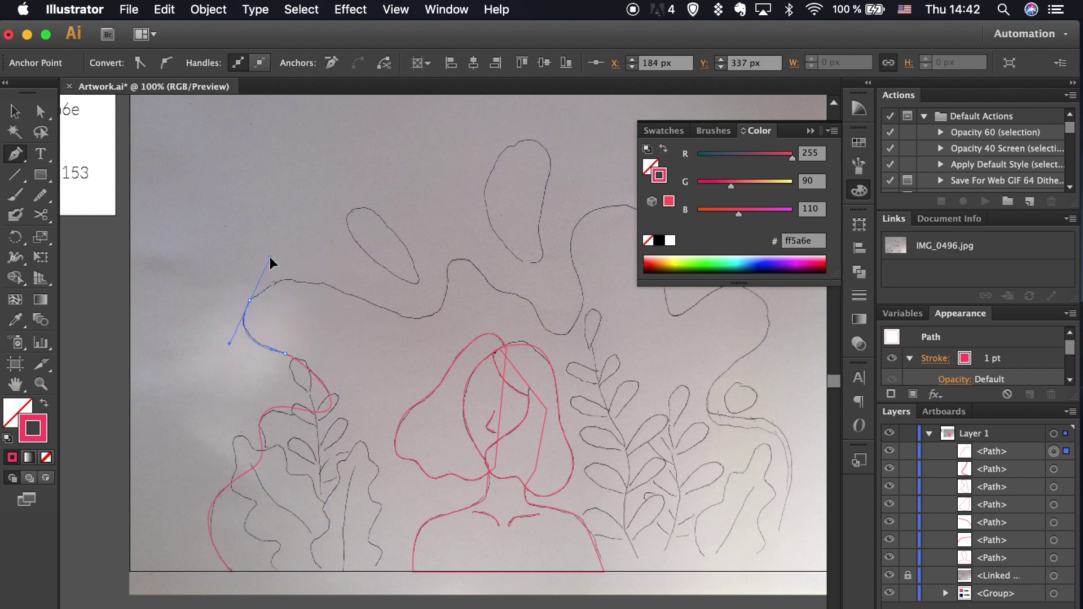
{"action": "left_click_drag", "start_coordinate": [327, 285], "coordinate": [345, 294]}
{"action": "key", "text": "super+z"}
{"action": "left_click", "coordinate": [321, 282]}
{"action": "left_click_drag", "start_coordinate": [461, 260], "coordinate": [539, 310]}
{"action": "key", "text": "super+z"}
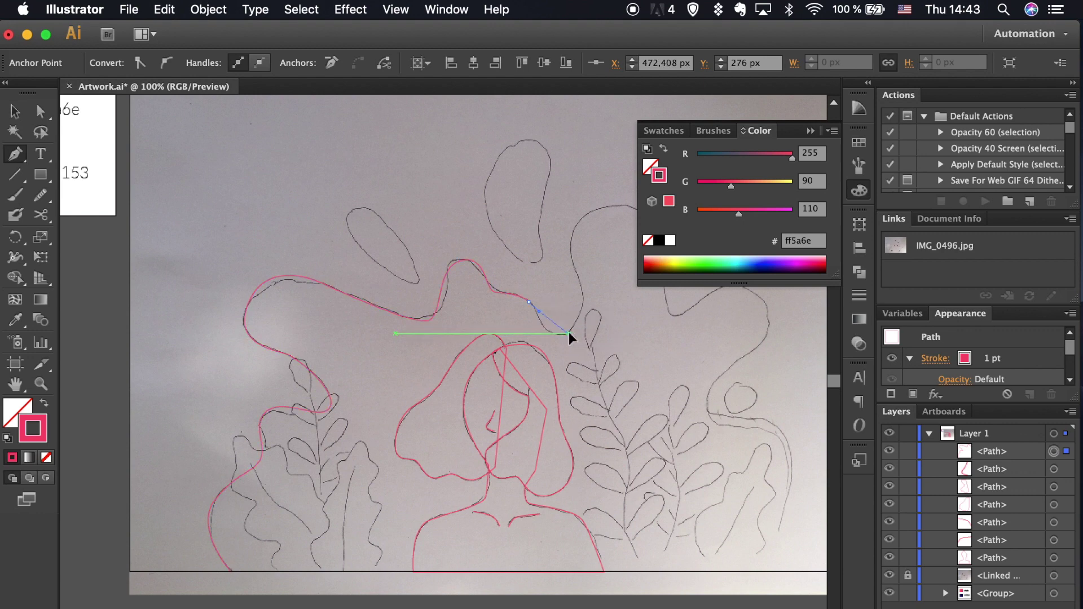
- Continue the outline over the blob's wavy top bump
{"action": "scroll", "coordinate": [584, 333], "scroll_direction": "up", "scroll_amount": 3}
{"action": "scroll", "coordinate": [584, 333], "scroll_direction": "right", "scroll_amount": 4}
{"action": "left_click", "coordinate": [471, 350]}
{"action": "left_click_drag", "start_coordinate": [503, 274], "coordinate": [568, 262]}
{"action": "left_click_drag", "start_coordinate": [554, 349], "coordinate": [559, 377]}
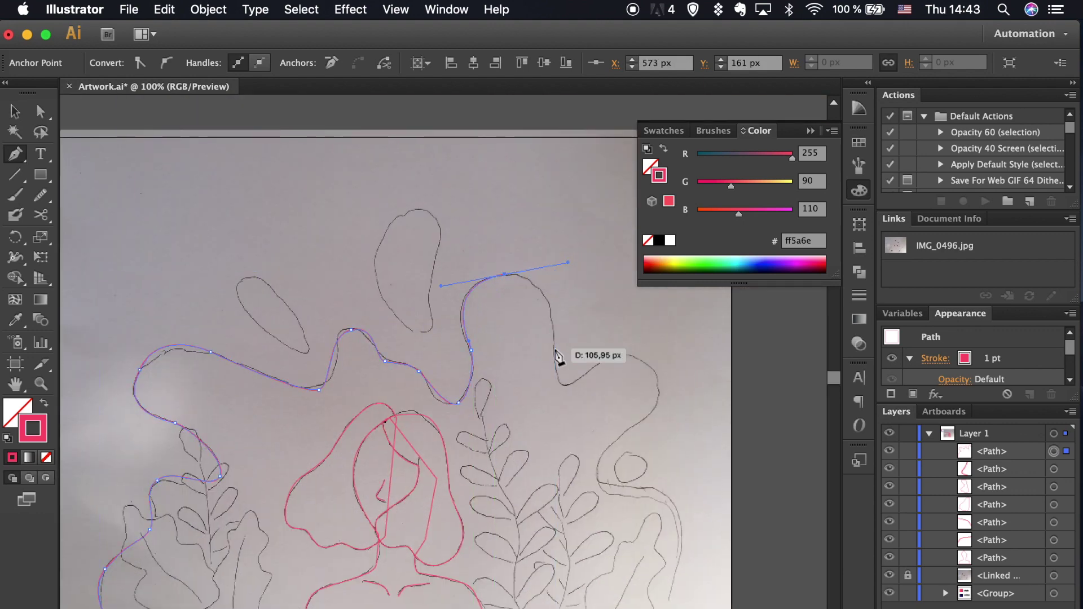
{"action": "key", "text": "super"}
- Trace the right lobe and down the right side to the artboard bottom
{"action": "left_click", "coordinate": [567, 384]}
{"action": "left_click_drag", "start_coordinate": [656, 370], "coordinate": [661, 384]}
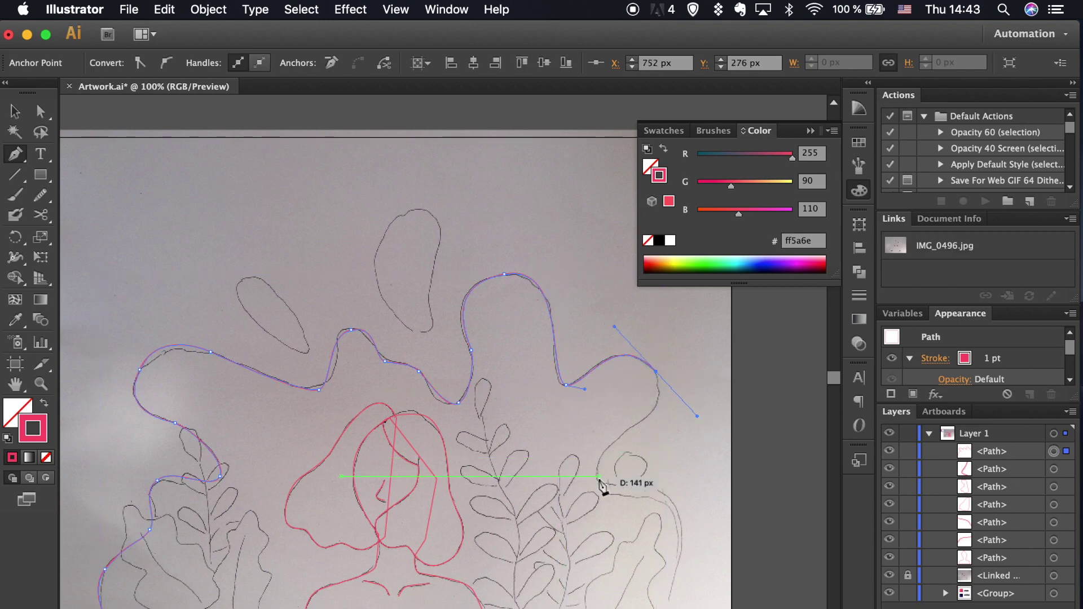
{"action": "left_click_drag", "start_coordinate": [597, 480], "coordinate": [638, 533]}
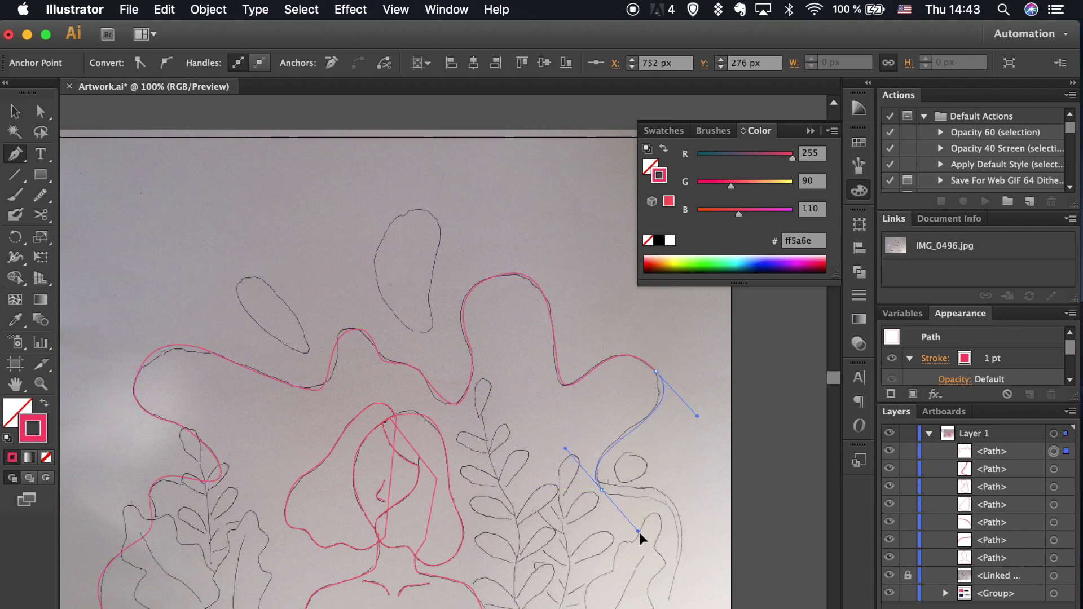
{"action": "scroll", "coordinate": [639, 534], "scroll_direction": "down", "scroll_amount": 5}
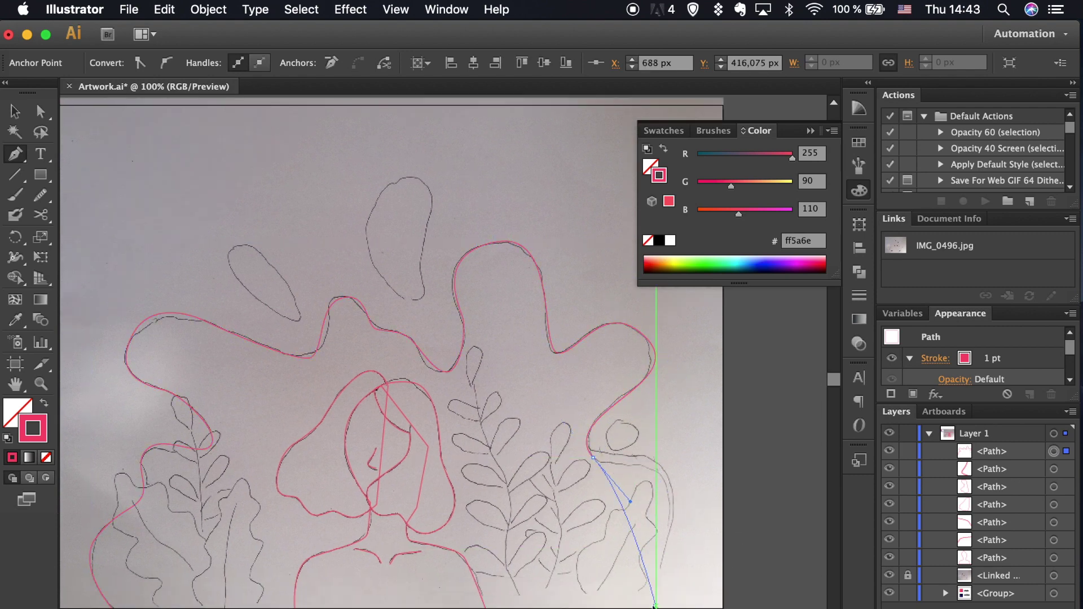
{"action": "key", "text": "super+minus"}
{"action": "key", "text": "super+minus"}
{"action": "left_click", "coordinate": [544, 495]}
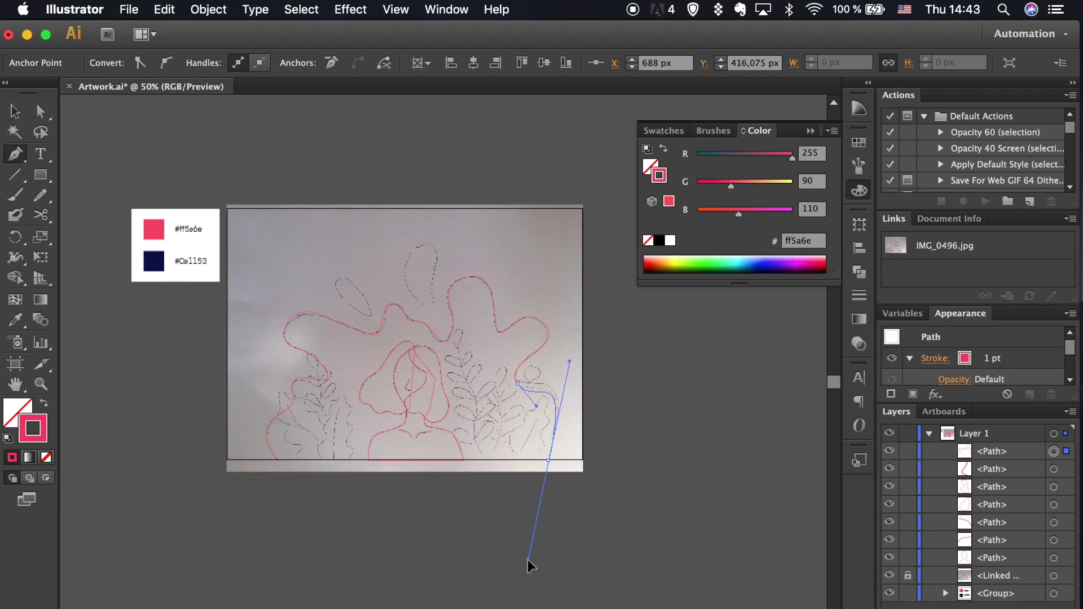
{"action": "left_click", "coordinate": [264, 469]}
- Close the wavy outline at the bottom, then draw an ellipse pulled into a teardrop
{"action": "left_click", "coordinate": [383, 513], "text": "super"}
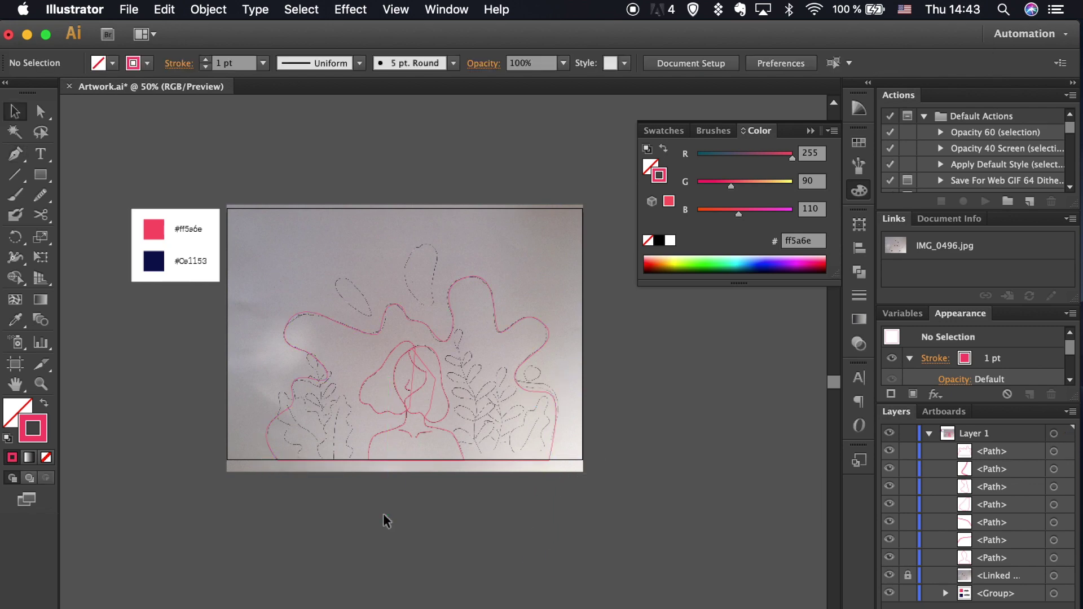
{"action": "key", "text": "super+plus"}
{"action": "key", "text": "super+plus"}
{"action": "left_click_drag", "start_coordinate": [41, 176], "coordinate": [105, 176]}
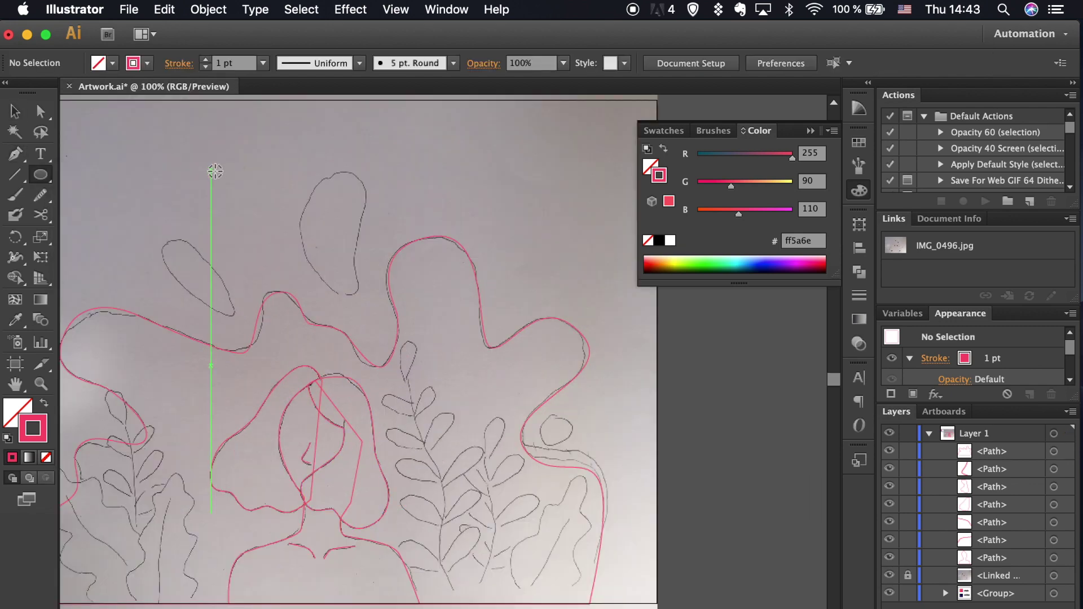
{"action": "mouse_move", "coordinate": [211, 172]}
{"action": "left_mouse_down"}
{"action": "mouse_move", "coordinate": [237, 198]}
{"action": "mouse_move", "coordinate": [210, 234]}
{"action": "mouse_move", "coordinate": [210, 261]}
{"action": "mouse_move", "coordinate": [263, 231]}
{"action": "mouse_move", "coordinate": [232, 223]}
{"action": "mouse_move", "coordinate": [225, 294]}
{"action": "left_mouse_up"}
{"action": "key", "text": "a"}
{"action": "key", "text": "v"}
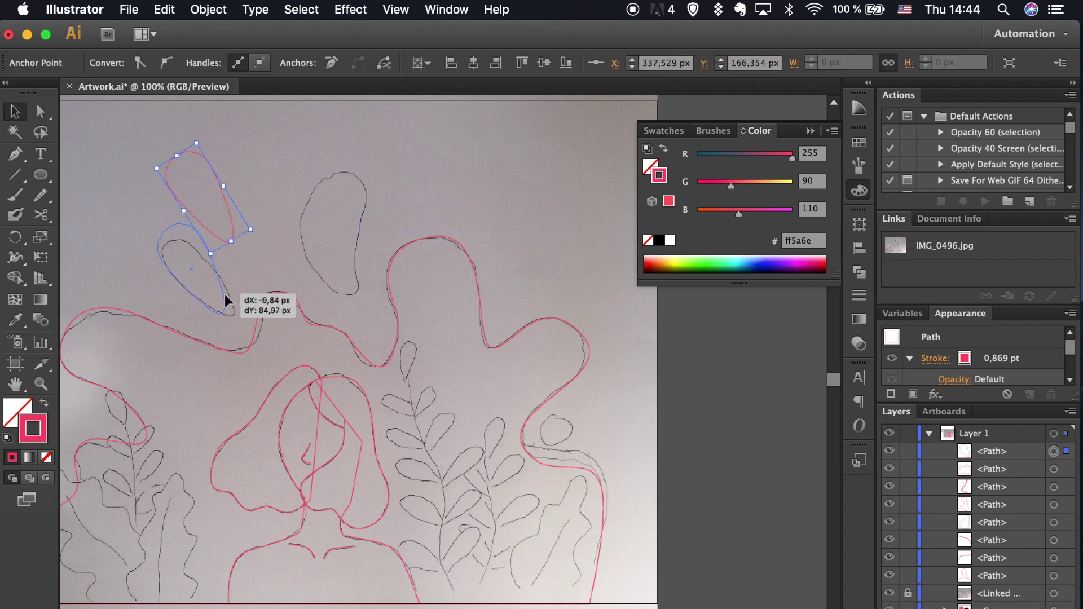
{"action": "key", "text": "ctrl+z"}
{"action": "key", "text": "ctrl+z"}
{"action": "key", "text": "ctrl+z"}
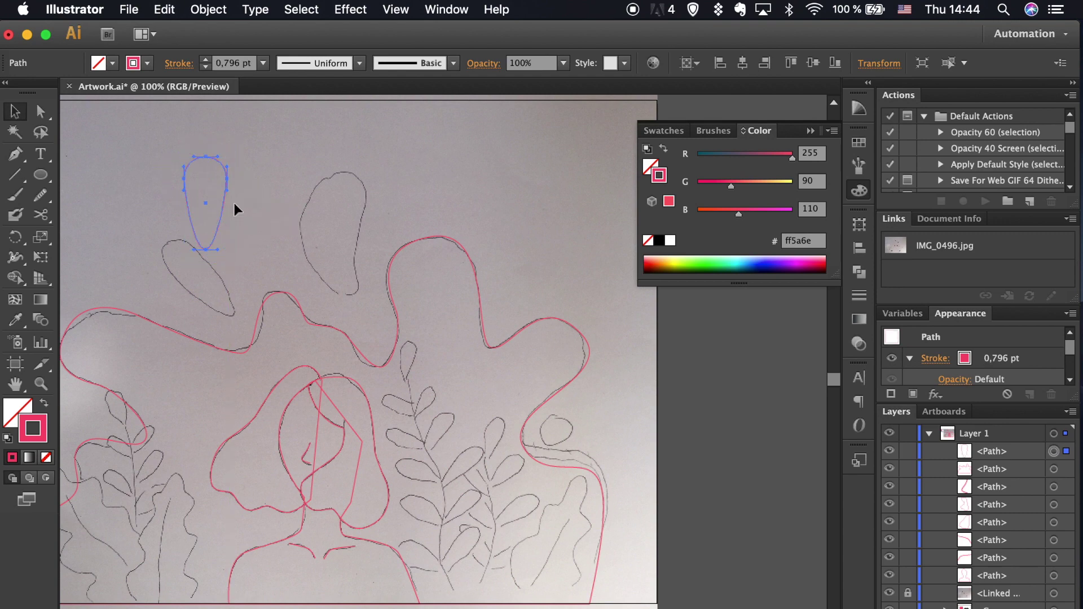
- Narrow, position and rotate the teardrop to match the tilted pencil blob
{"action": "left_click_drag", "start_coordinate": [241, 205], "coordinate": [232, 205]}
{"action": "mouse_move", "coordinate": [233, 261]}
{"action": "left_mouse_down"}
{"action": "mouse_move", "coordinate": [234, 223]}
{"action": "mouse_move", "coordinate": [220, 307]}
{"action": "mouse_move", "coordinate": [237, 309]}
{"action": "left_mouse_up"}
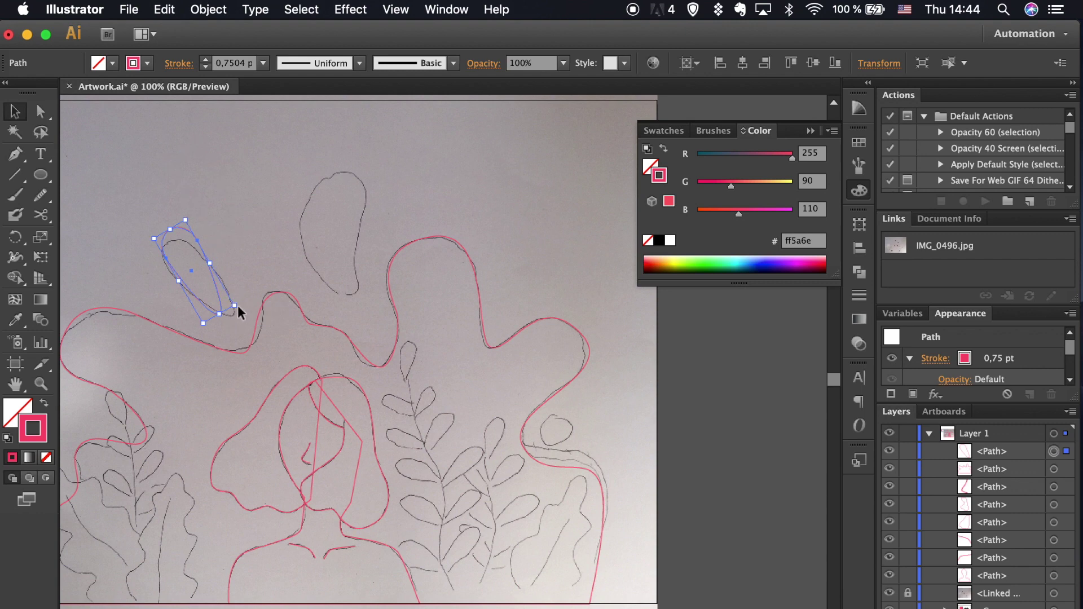
{"action": "key", "text": "super+equal"}
{"action": "scroll", "coordinate": [209, 214], "scroll_direction": "up", "scroll_amount": 2}
{"action": "left_click_drag", "start_coordinate": [181, 126], "coordinate": [168, 137]}
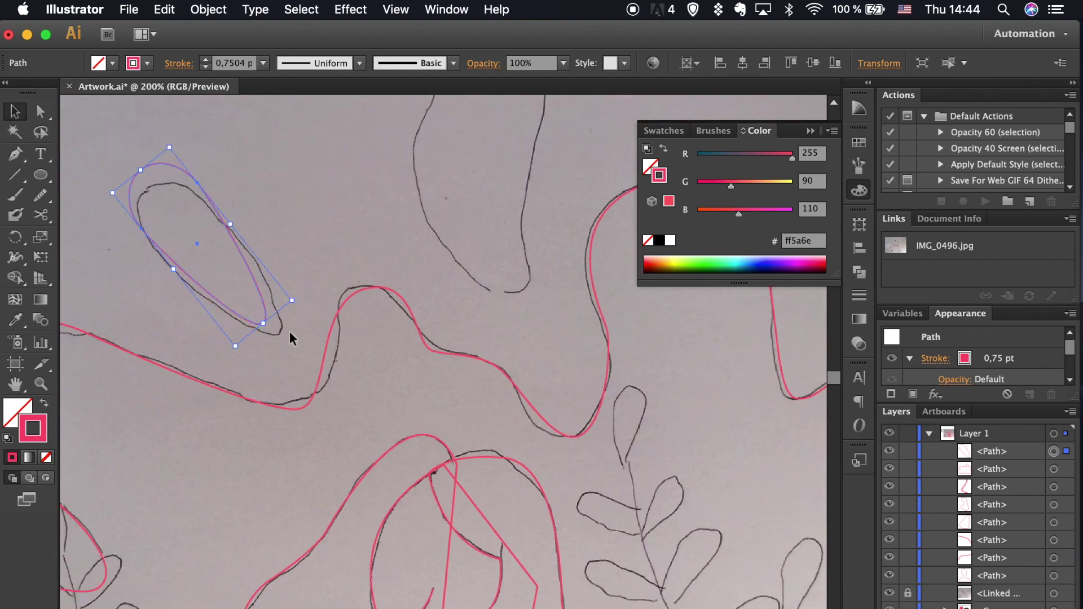
{"action": "left_click_drag", "start_coordinate": [267, 324], "coordinate": [287, 333]}
{"action": "left_click", "coordinate": [308, 350]}
- Draw an ellipse over the tall top-centre blob
{"action": "key", "text": "super+minus"}
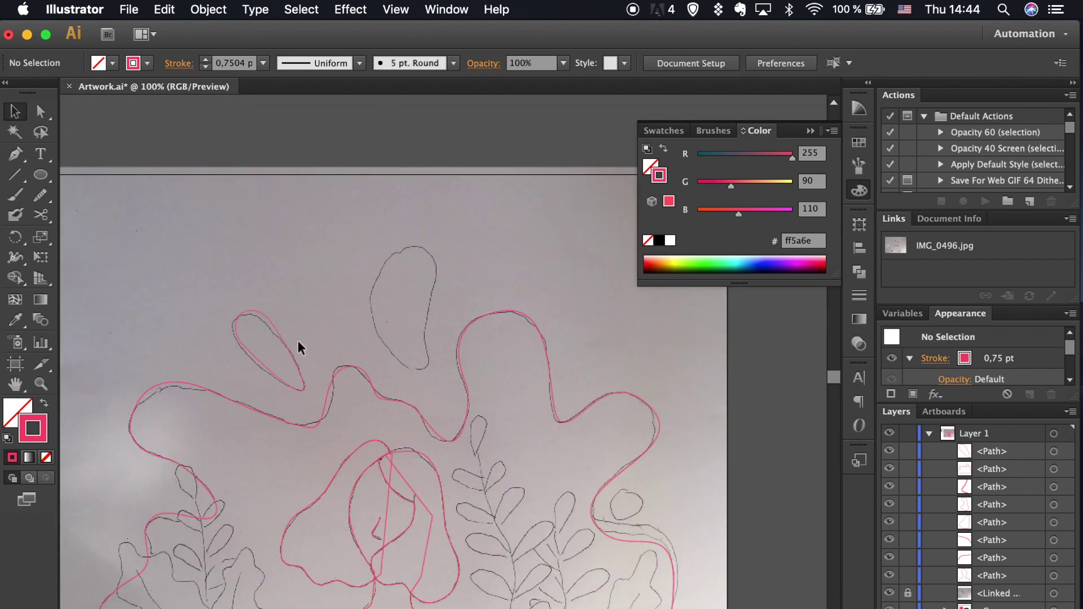
{"action": "mouse_move", "coordinate": [386, 218]}
{"action": "left_mouse_down"}
{"action": "mouse_move", "coordinate": [466, 297]}
{"action": "mouse_move", "coordinate": [419, 359]}
{"action": "mouse_move", "coordinate": [423, 407]}
{"action": "left_mouse_up"}
{"action": "key", "text": "a"}
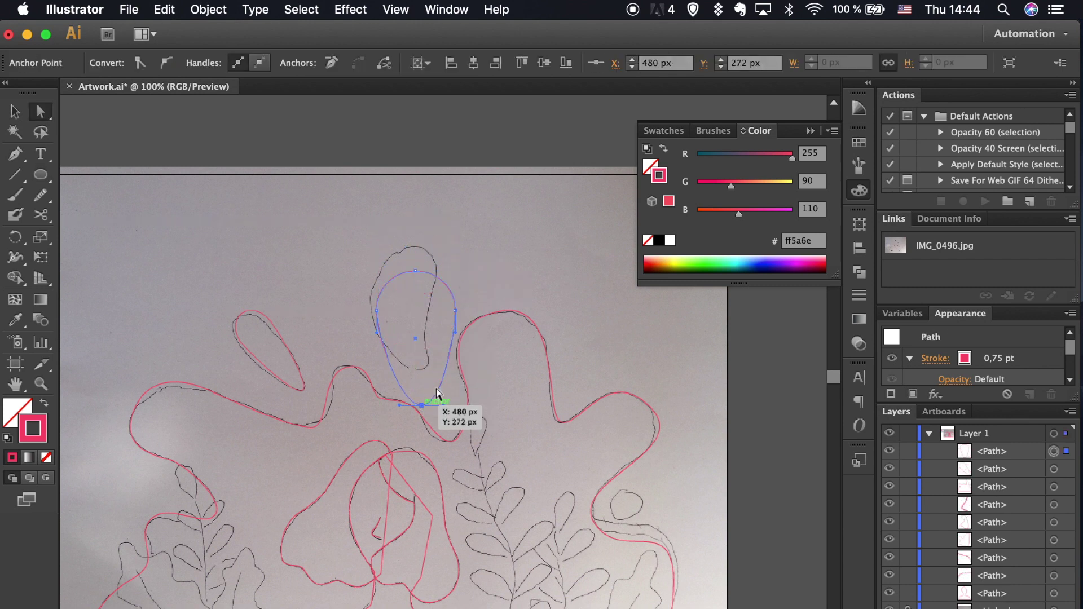
- Reshape the new ellipse's sides and shrink it to fit the sketch, undoing a stray deletion
{"action": "left_click_drag", "start_coordinate": [458, 320], "coordinate": [452, 346]}
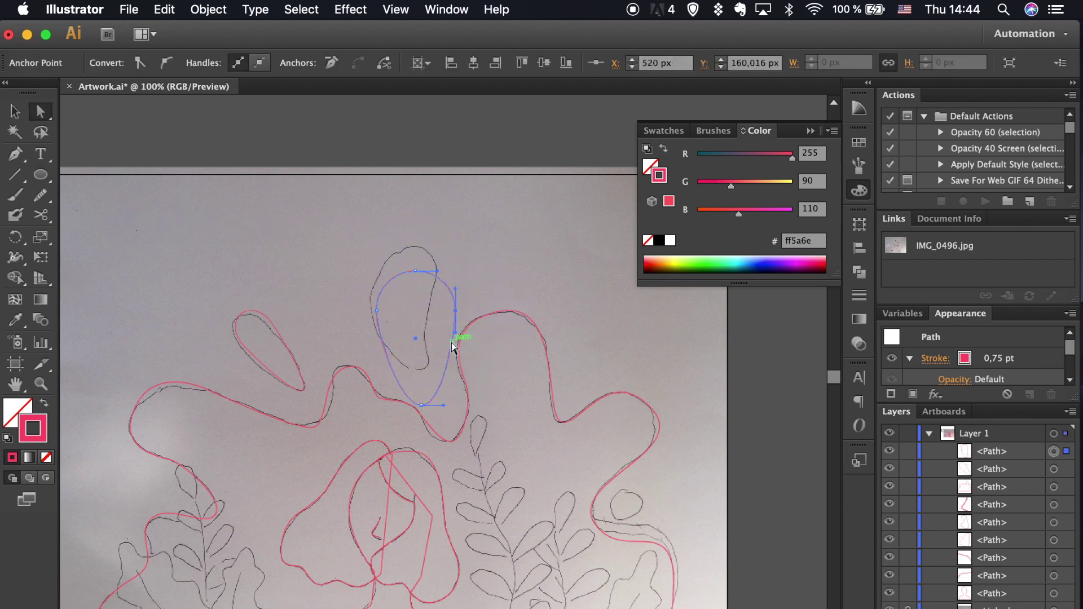
{"action": "key", "text": "a"}
{"action": "left_click_drag", "start_coordinate": [376, 310], "coordinate": [364, 330]}
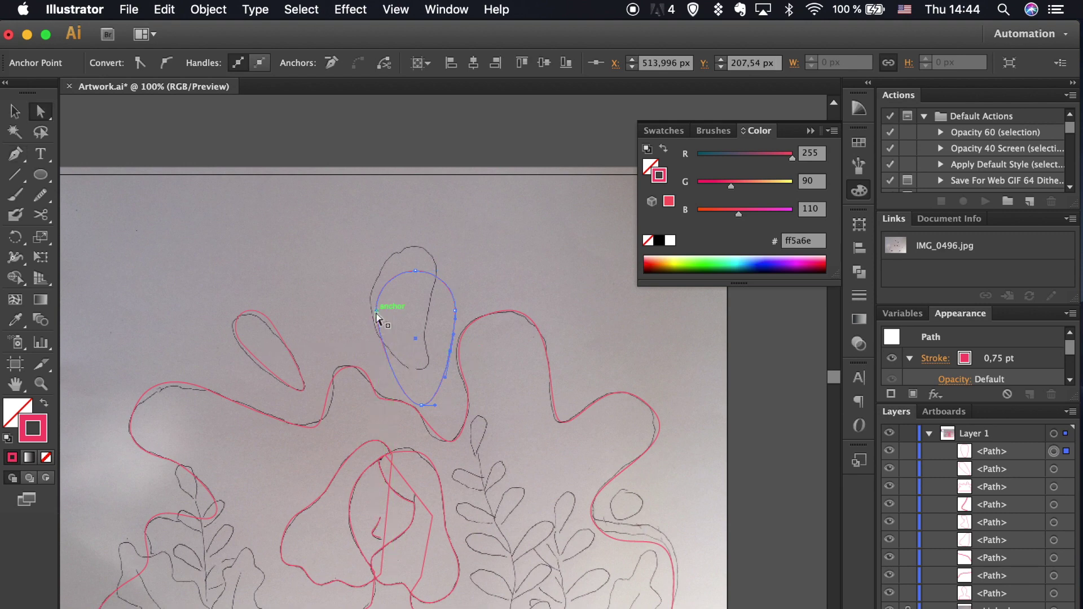
{"action": "left_click", "coordinate": [450, 351]}
{"action": "key", "text": "Delete"}
{"action": "key", "text": "super+z"}
{"action": "key", "text": "super+z"}
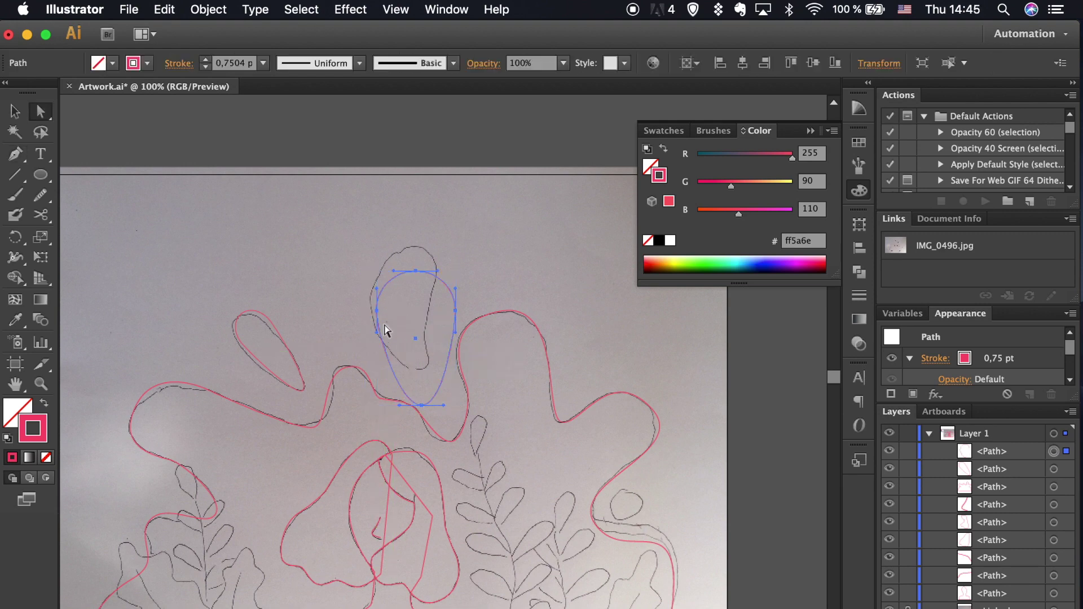
{"action": "left_click_drag", "start_coordinate": [377, 310], "coordinate": [355, 330]}
{"action": "key", "text": "v"}
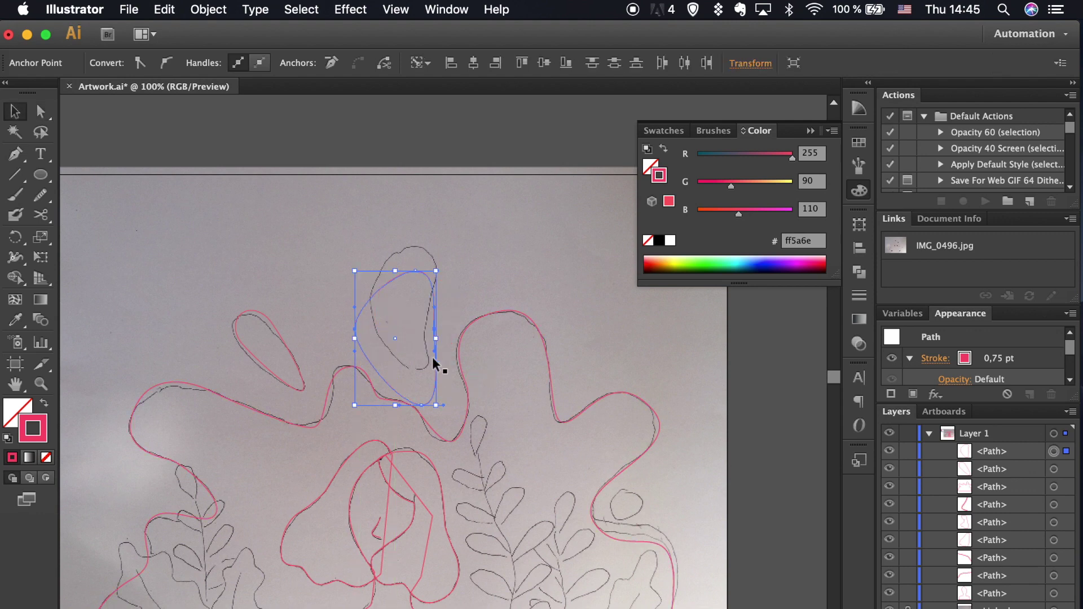
{"action": "mouse_move", "coordinate": [436, 404]}
{"action": "left_mouse_down"}
{"action": "mouse_move", "coordinate": [401, 352]}
{"action": "mouse_move", "coordinate": [388, 366]}
{"action": "left_mouse_up"}
- Pull the blob's side anchors inward, round its upper left, and shift it onto the pencil outline
{"action": "key", "text": "super+equal"}
{"action": "key", "text": "a"}
{"action": "left_click_drag", "start_coordinate": [384, 250], "coordinate": [364, 260]}
{"action": "left_click_drag", "start_coordinate": [265, 250], "coordinate": [287, 259]}
{"action": "left_click_drag", "start_coordinate": [319, 162], "coordinate": [293, 163]}
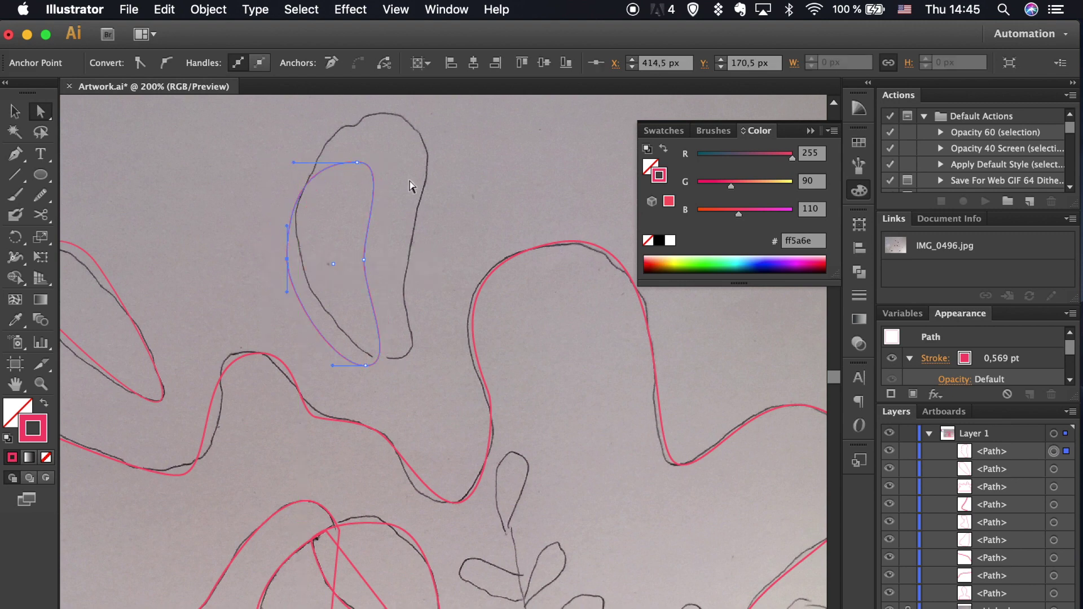
{"action": "key", "text": "v"}
{"action": "left_click_drag", "start_coordinate": [380, 322], "coordinate": [393, 293]}
- Widen the blob and adjust its top and bottom anchors to follow the sketch
{"action": "scroll", "coordinate": [394, 293], "scroll_direction": "up", "scroll_amount": 2}
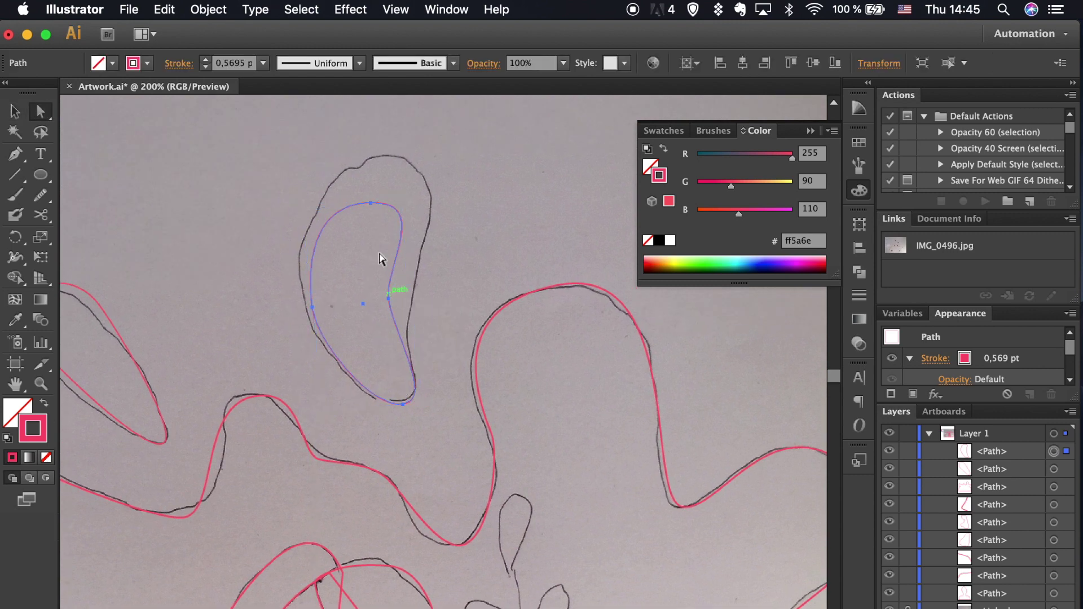
{"action": "left_click_drag", "start_coordinate": [345, 205], "coordinate": [351, 160]}
{"action": "left_click_drag", "start_coordinate": [410, 277], "coordinate": [434, 276]}
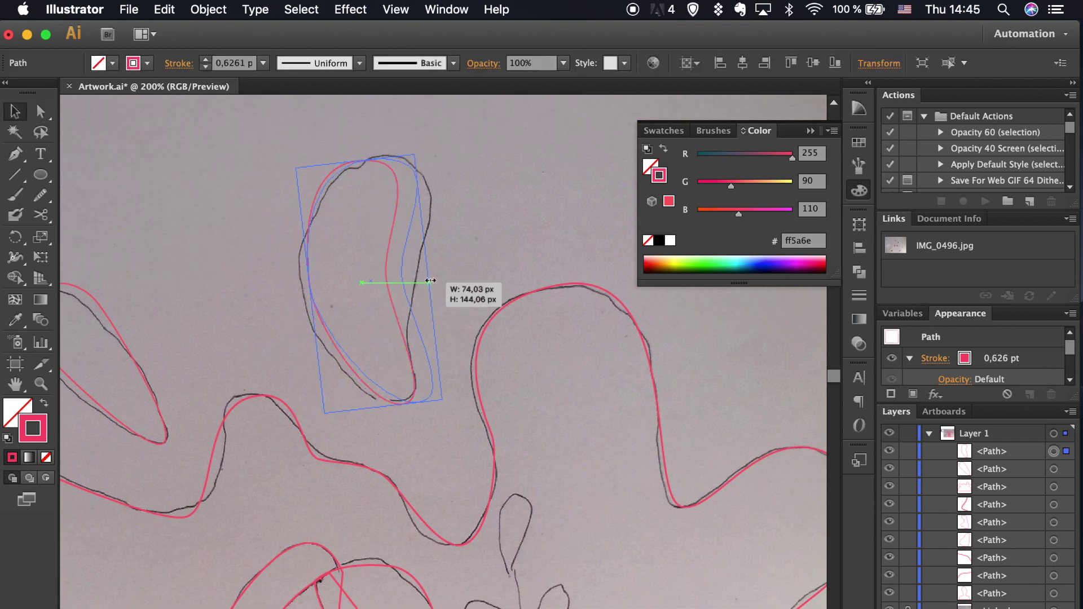
{"action": "key", "text": "a"}
{"action": "left_click_drag", "start_coordinate": [400, 276], "coordinate": [408, 337]}
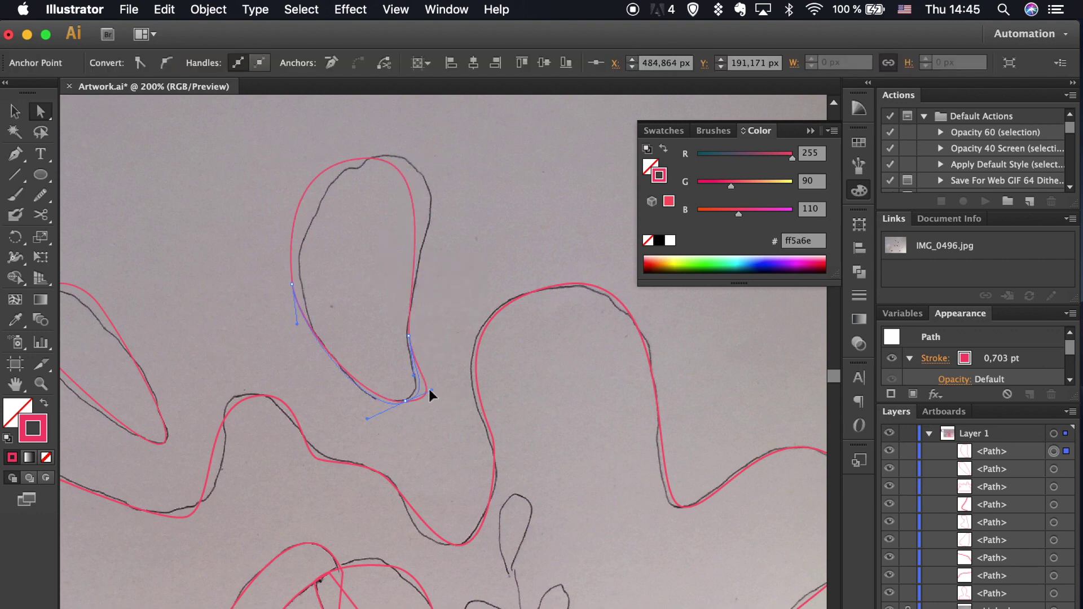
{"action": "left_click_drag", "start_coordinate": [415, 163], "coordinate": [394, 165]}
{"action": "left_click", "coordinate": [505, 186]}
{"action": "key", "text": "ctrl+minus"}
{"action": "key", "text": "ctrl+minus"}
{"action": "key", "text": "ctrl+minus"}
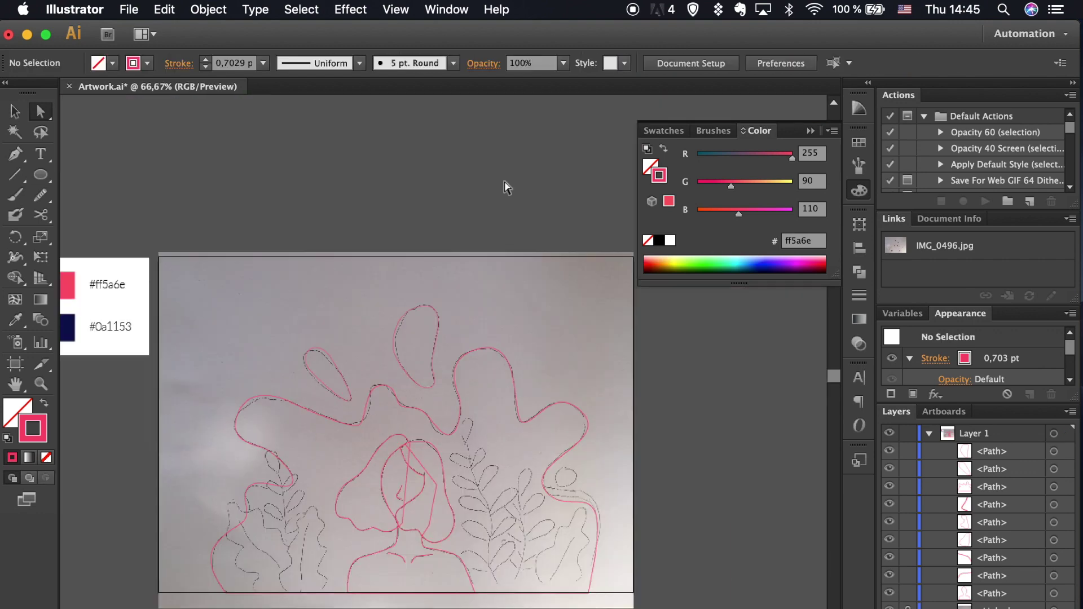
- Draw a small oval over the round sketch shape near the right shoulder and rotate it to match
{"action": "scroll", "coordinate": [505, 186], "scroll_direction": "down", "scroll_amount": 5}
{"action": "scroll", "coordinate": [505, 186], "scroll_direction": "right", "scroll_amount": 3}
{"action": "key", "text": "ctrl+plus"}
{"action": "key", "text": "ctrl+plus"}
{"action": "left_click", "coordinate": [558, 212]}
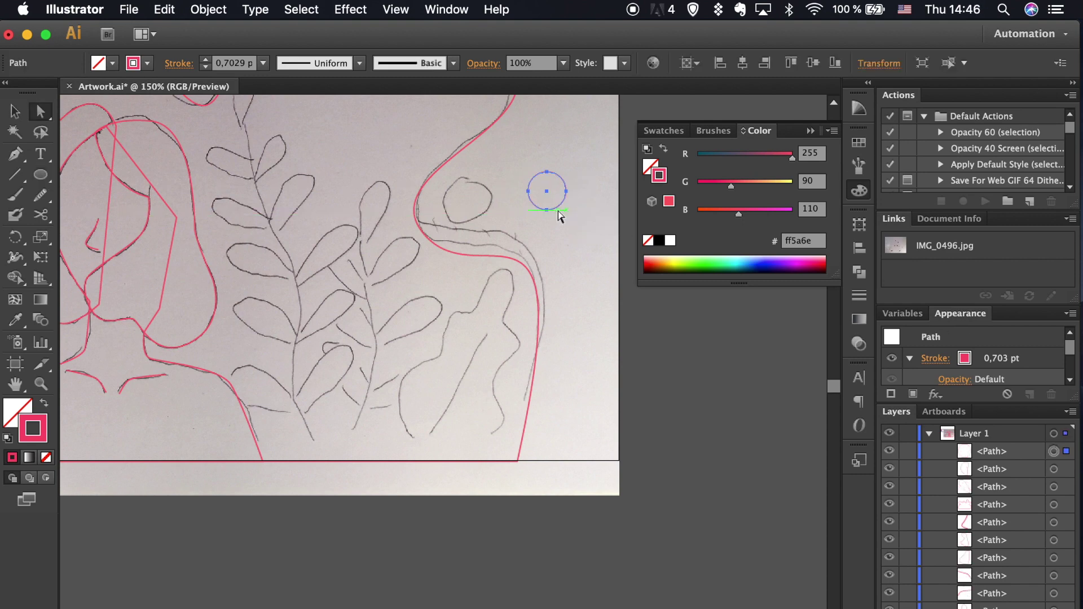
{"action": "left_click_drag", "start_coordinate": [559, 212], "coordinate": [558, 222]}
{"action": "key", "text": "v"}
{"action": "left_click_drag", "start_coordinate": [571, 166], "coordinate": [581, 182]}
{"action": "left_click_drag", "start_coordinate": [486, 199], "coordinate": [516, 219]}
- Trace the first curved lower-right leaf line in pink down to the artboard's bottom edge
{"action": "key", "text": "ctrl+shift+a"}
{"action": "key", "text": "ctrl+minus"}
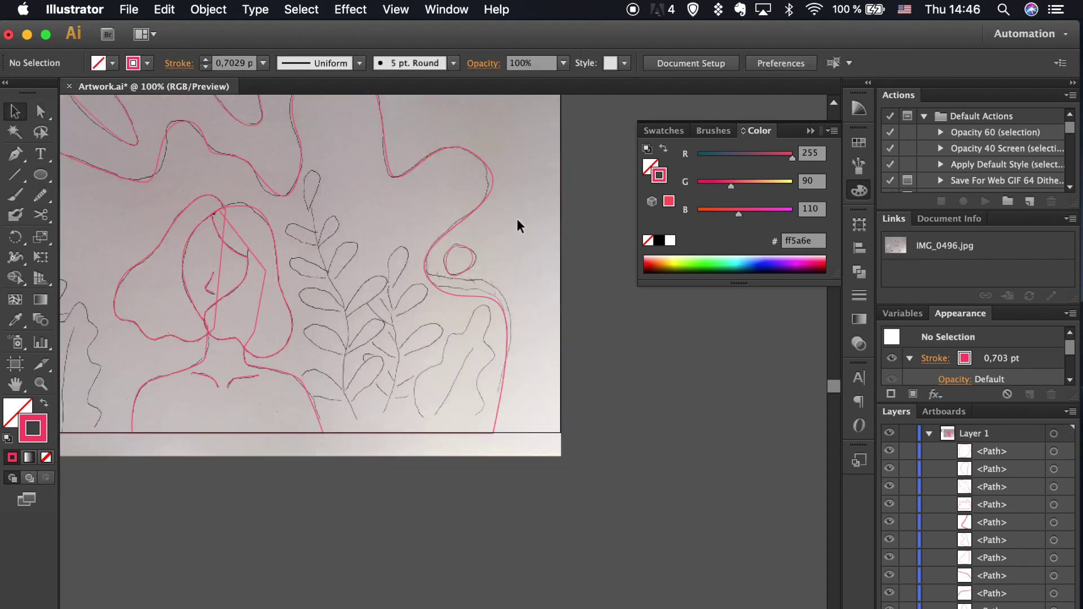
{"action": "scroll", "coordinate": [517, 218], "scroll_direction": "down", "scroll_amount": 5}
{"action": "key", "text": "ctrl+plus"}
{"action": "key", "text": "p"}
{"action": "left_click", "coordinate": [321, 137]}
{"action": "left_click_drag", "start_coordinate": [378, 225], "coordinate": [408, 247]}
{"action": "left_click", "coordinate": [462, 304]}
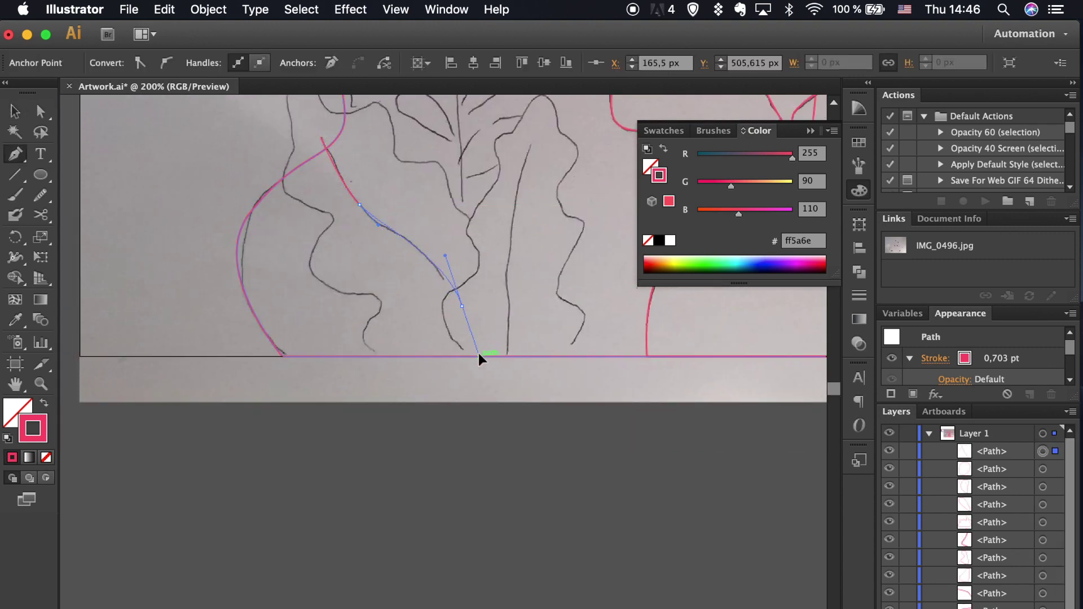
{"action": "left_click", "coordinate": [481, 354], "text": "ctrl"}
- Trace a second leaf line to the bottom edge, curving its last segment
{"action": "scroll", "coordinate": [486, 389], "scroll_direction": "up", "scroll_amount": 3}
{"action": "left_click", "coordinate": [508, 190]}
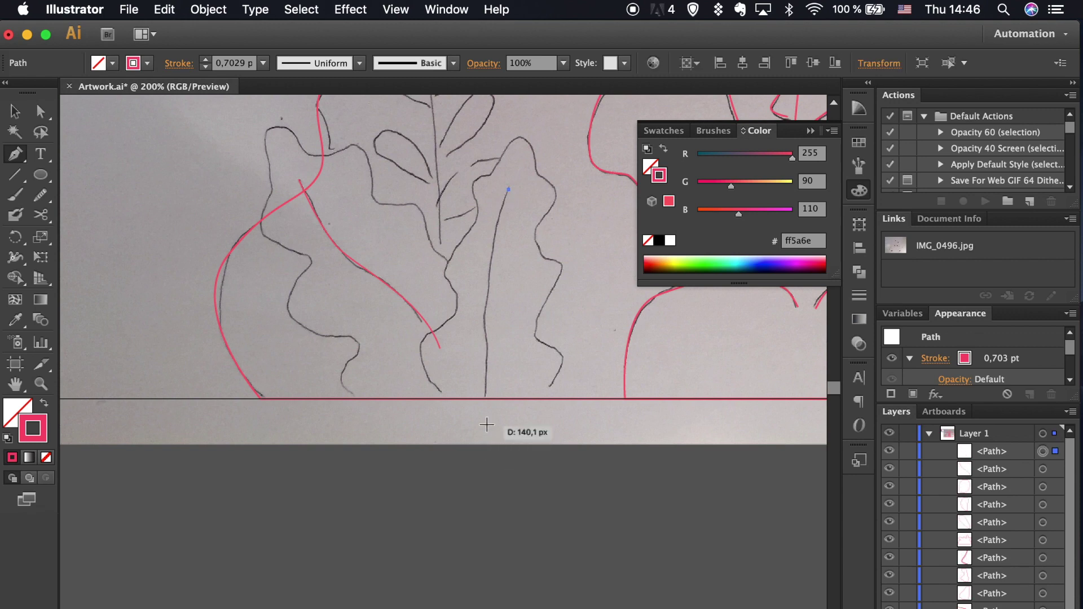
{"action": "left_click", "coordinate": [496, 540]}
{"action": "left_click", "coordinate": [557, 522], "text": "ctrl"}
{"action": "scroll", "coordinate": [557, 523], "scroll_direction": "up", "scroll_amount": 3}
{"action": "scroll", "coordinate": [557, 522], "scroll_direction": "right", "scroll_amount": 3}
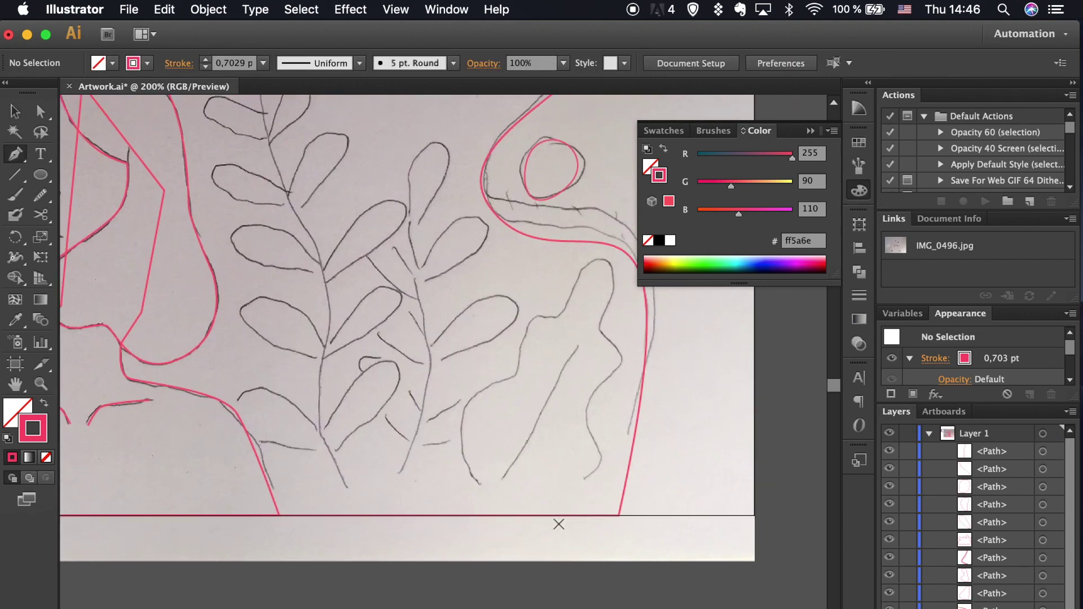
{"action": "left_click_drag", "start_coordinate": [482, 533], "coordinate": [507, 575]}
{"action": "left_click", "coordinate": [592, 557], "text": "ctrl"}
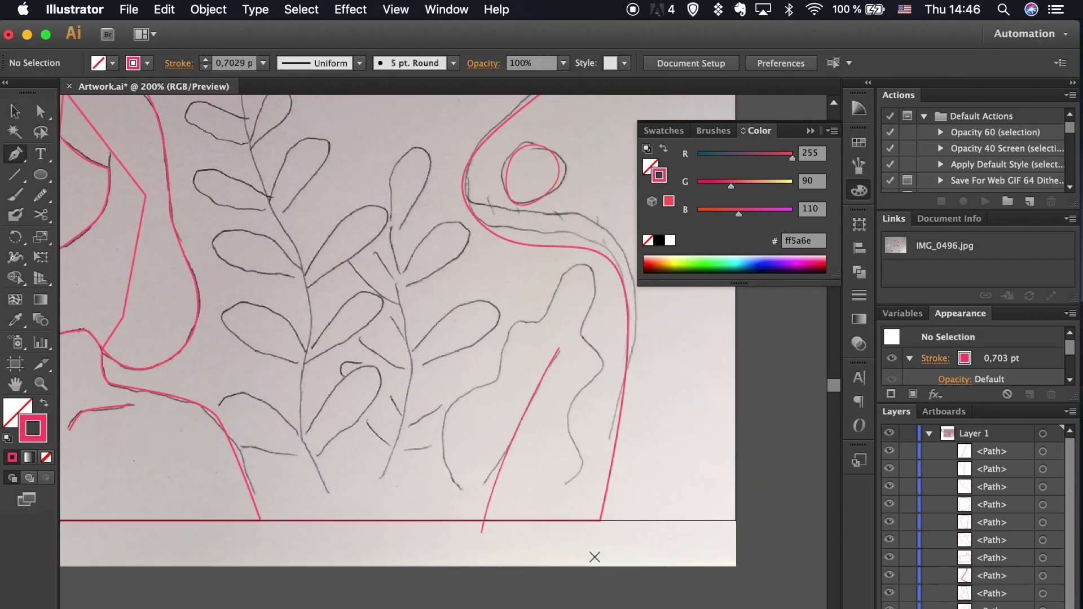
- Trace the wavy leaf's outline from its bottom, up the left side and down the right
{"action": "left_click_drag", "start_coordinate": [445, 418], "coordinate": [460, 382]}
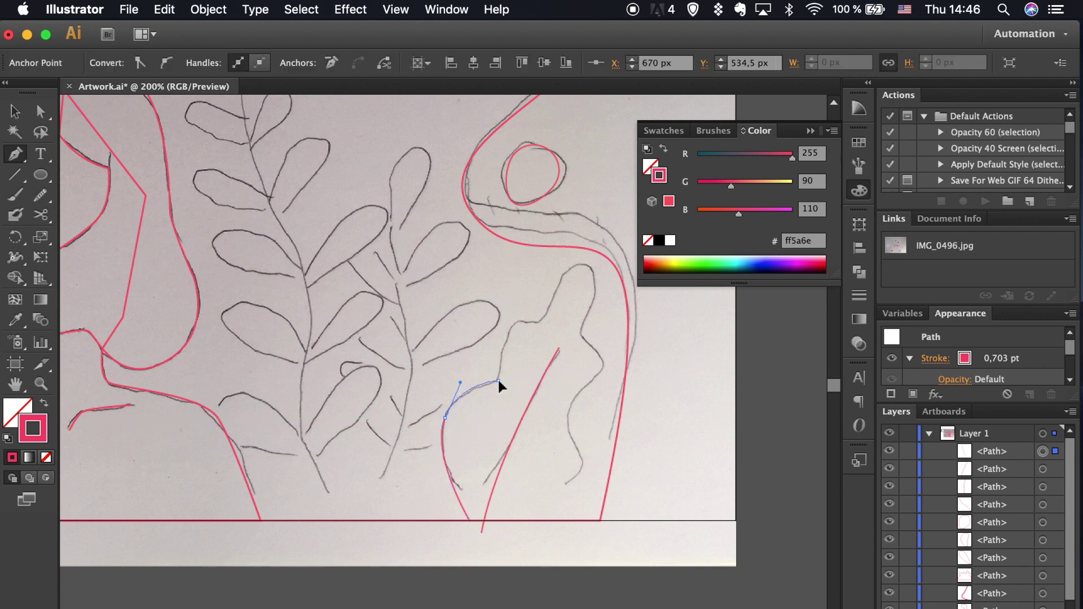
{"action": "left_click_drag", "start_coordinate": [587, 265], "coordinate": [608, 273]}
{"action": "left_click_drag", "start_coordinate": [604, 369], "coordinate": [599, 381]}
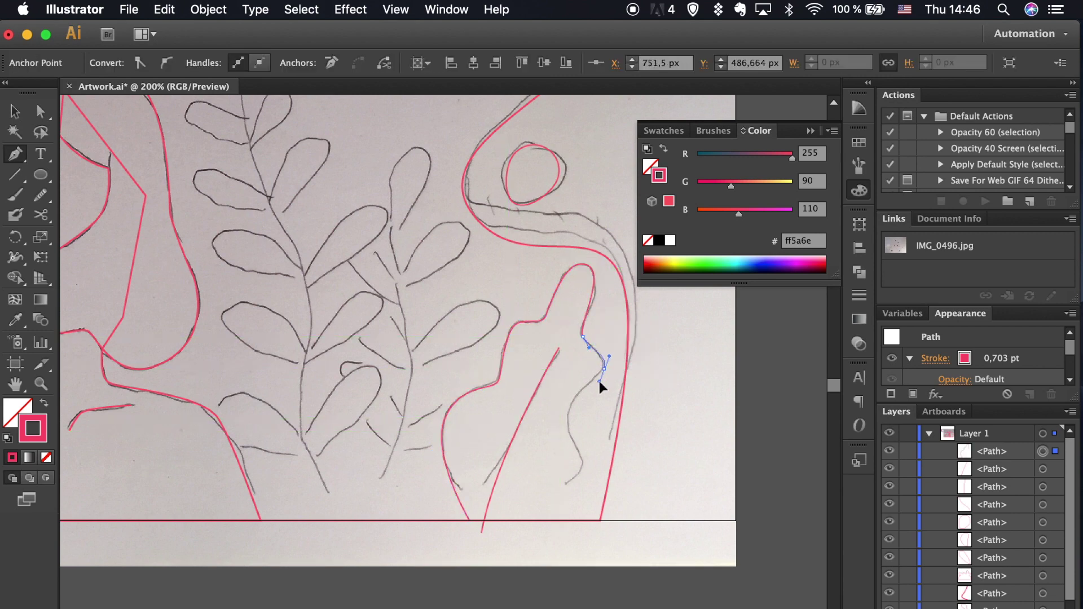
{"action": "left_click_drag", "start_coordinate": [567, 418], "coordinate": [568, 438]}
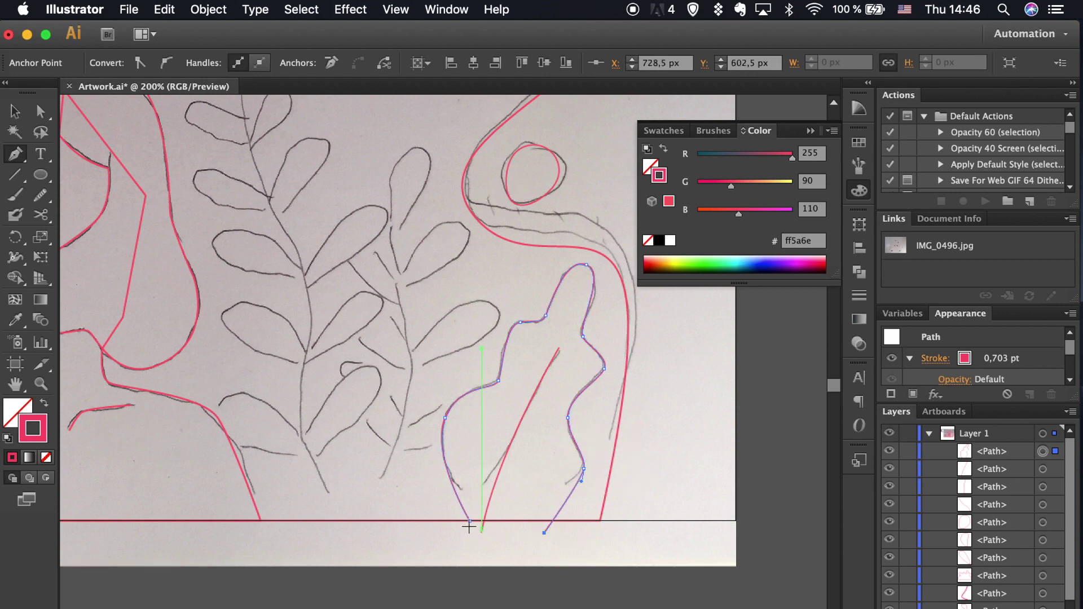
{"action": "key", "text": "v"}
{"action": "left_click", "coordinate": [482, 573]}
- Begin outlining another leaf from its bottom, curving the first segment up its edge
{"action": "scroll", "coordinate": [482, 573], "scroll_direction": "down", "scroll_amount": 3}
{"action": "key", "text": "p"}
{"action": "left_click", "coordinate": [500, 499]}
{"action": "left_click_drag", "start_coordinate": [521, 443], "coordinate": [496, 421]}
{"action": "left_click", "coordinate": [521, 342]}
- Complete the second leaf's outline up to its tip and back down the inner edge
{"action": "left_click", "coordinate": [513, 277]}
{"action": "left_click", "coordinate": [479, 225]}
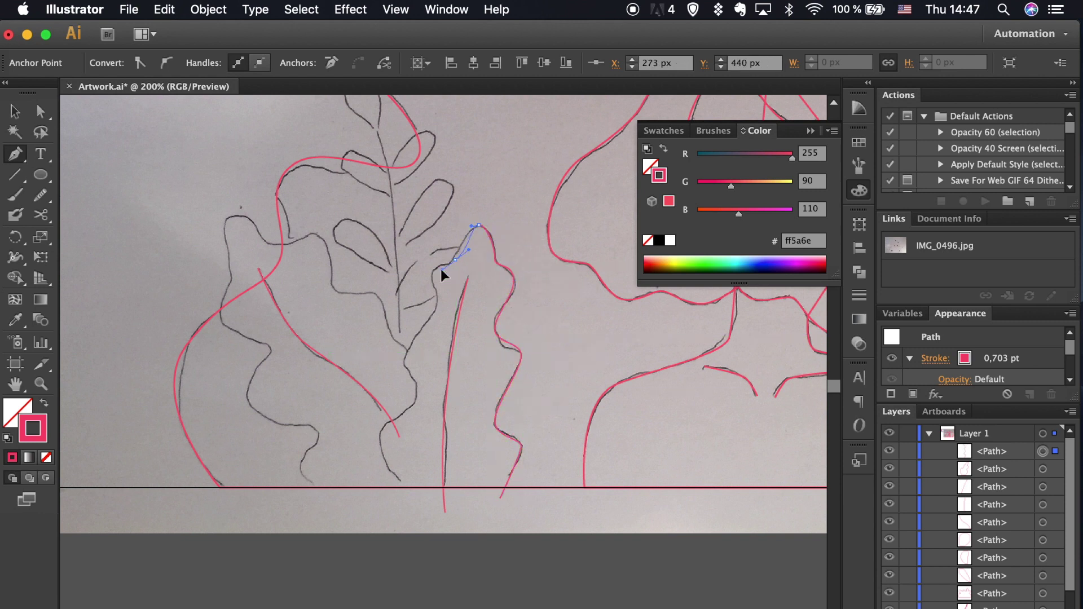
{"action": "left_click", "coordinate": [447, 264]}
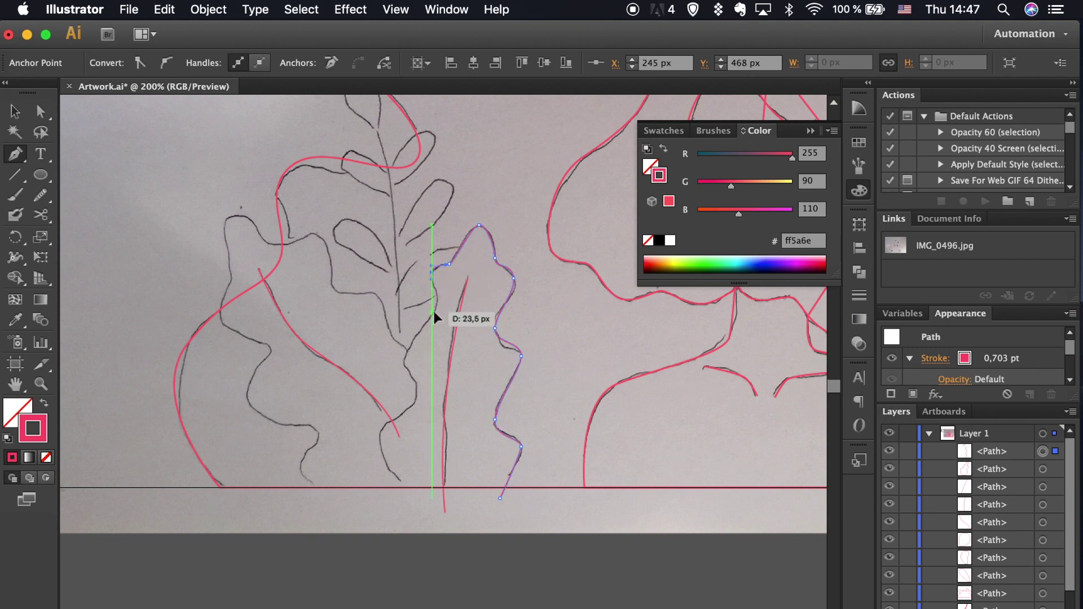
{"action": "left_click_drag", "start_coordinate": [405, 353], "coordinate": [405, 370]}
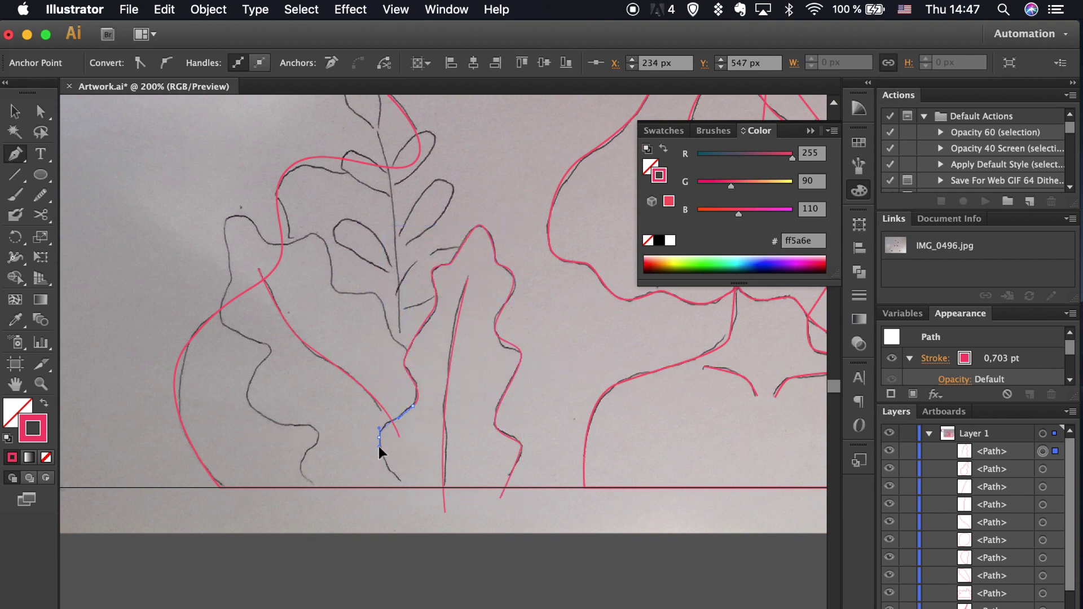
- Trace the lower-left leaf edge with curved points, then delete a misplaced stem line
{"action": "scroll", "coordinate": [499, 534], "scroll_direction": "left", "scroll_amount": 3}
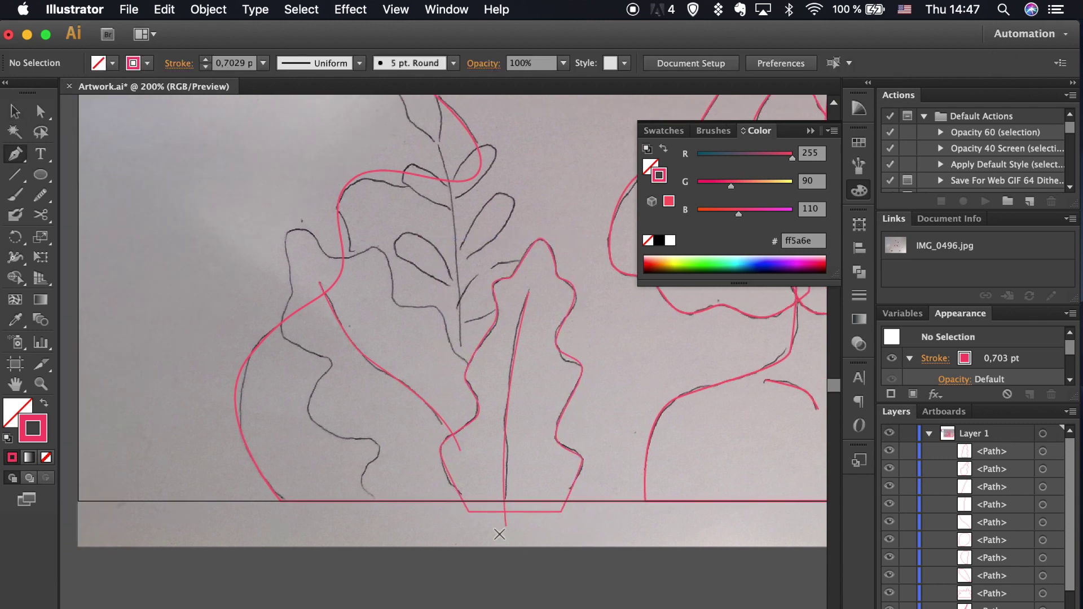
{"action": "left_click", "coordinate": [361, 479]}
{"action": "left_click_drag", "start_coordinate": [381, 450], "coordinate": [373, 440]}
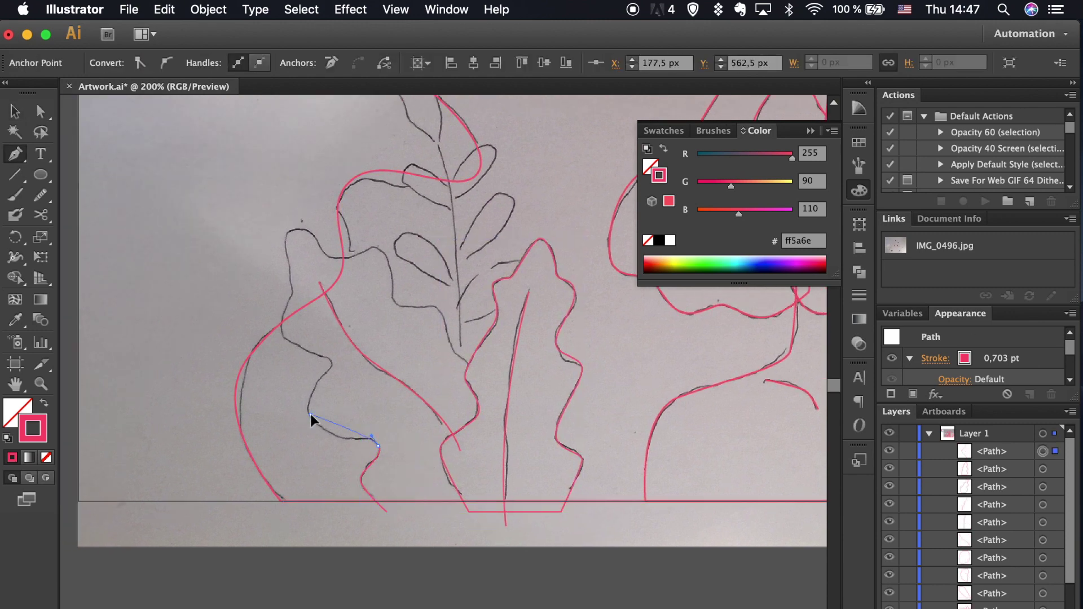
{"action": "left_click_drag", "start_coordinate": [324, 350], "coordinate": [319, 345]}
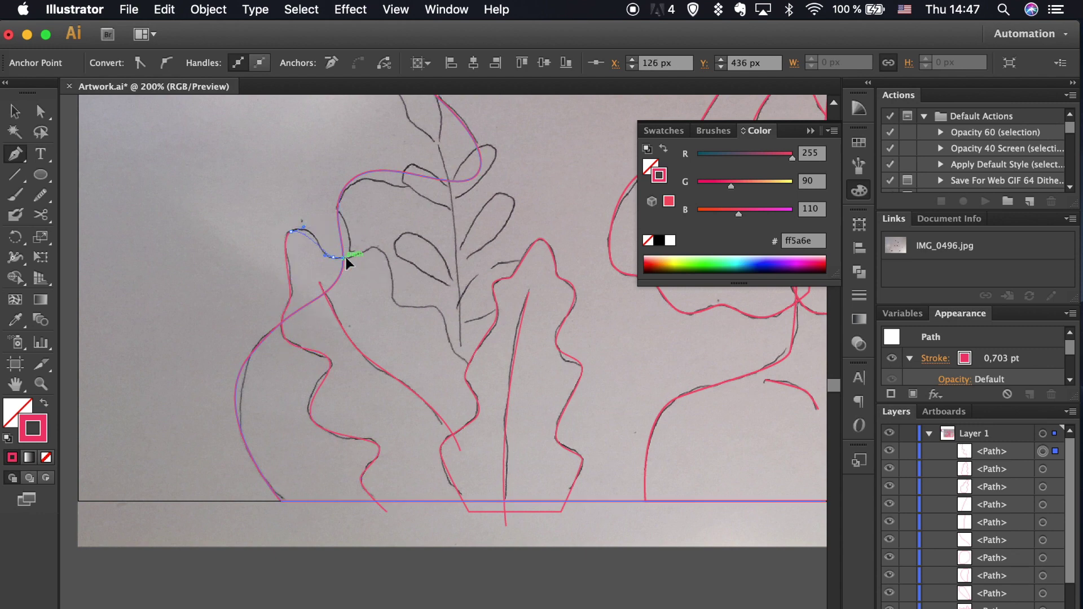
{"action": "left_click_drag", "start_coordinate": [387, 255], "coordinate": [395, 271]}
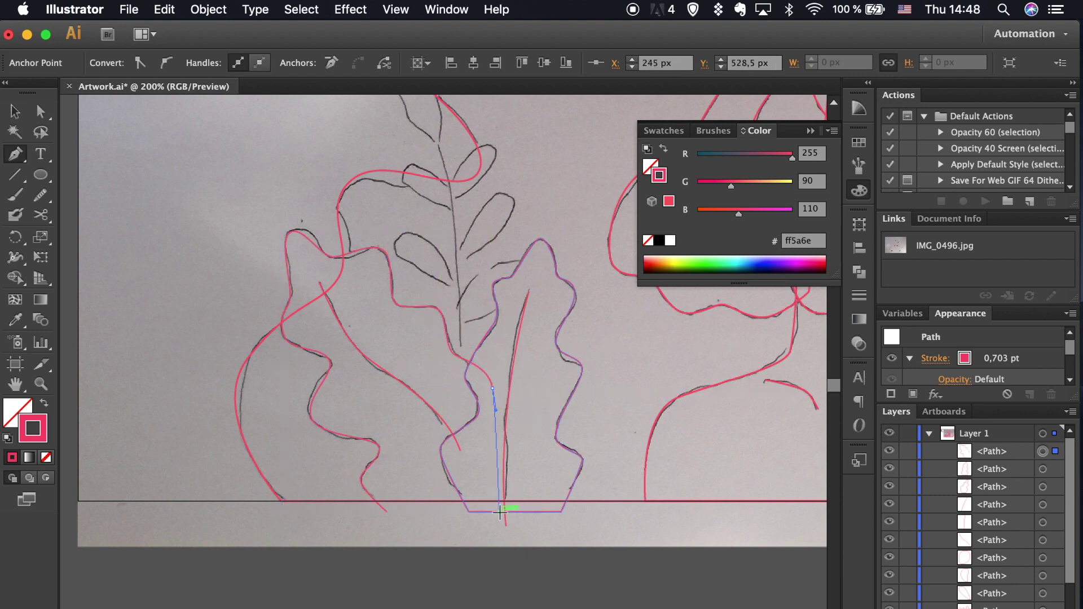
{"action": "scroll", "coordinate": [429, 555], "scroll_direction": "up", "scroll_amount": 3}
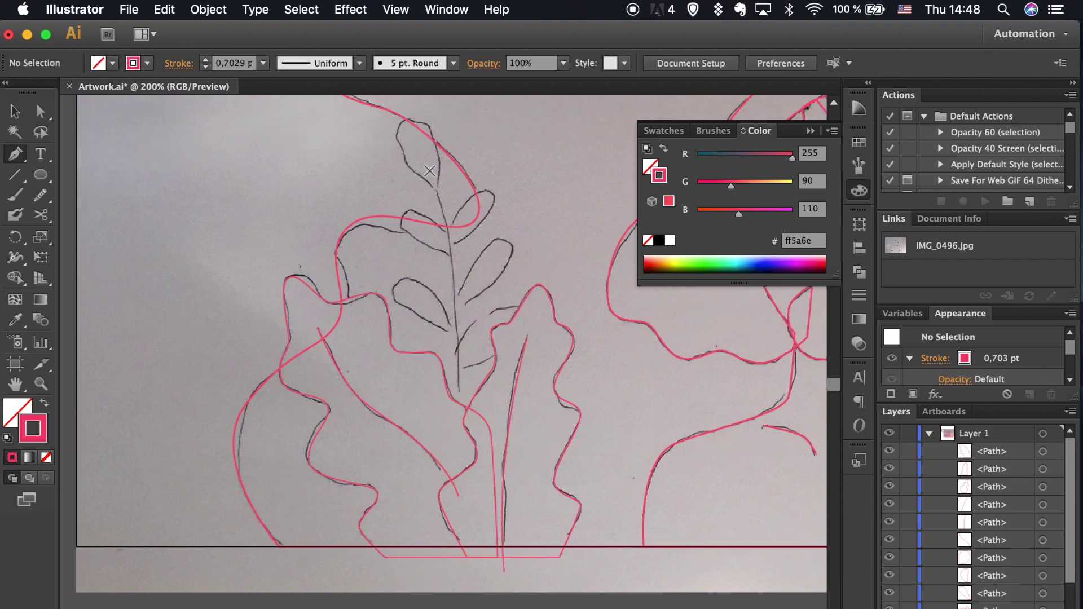
{"action": "scroll", "coordinate": [451, 338], "scroll_direction": "up", "scroll_amount": 2}
{"action": "scroll", "coordinate": [451, 316], "scroll_direction": "down", "scroll_amount": 3}
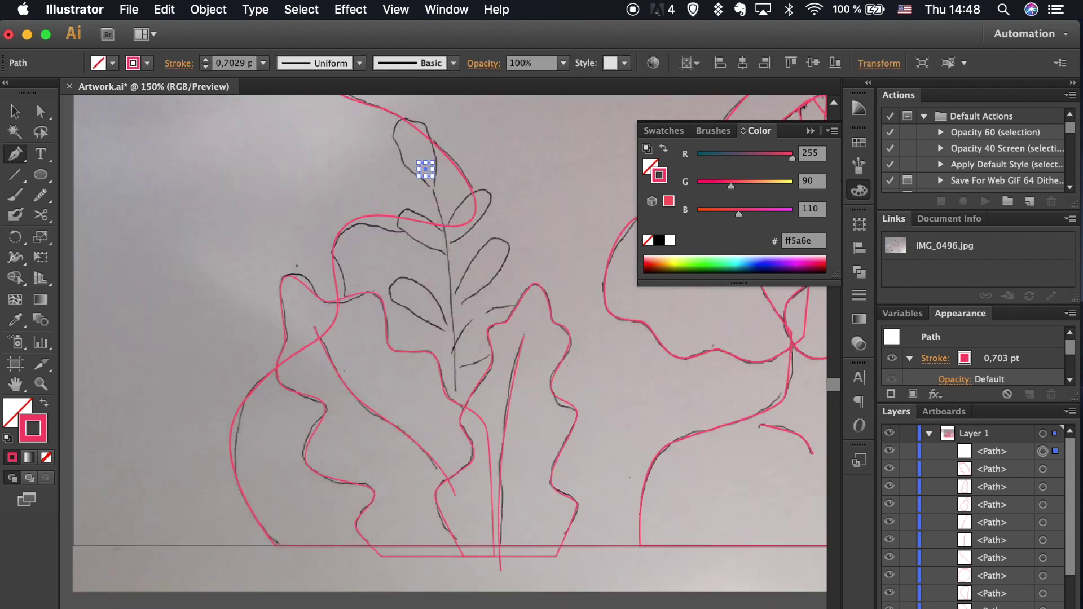
{"action": "key", "text": "BackSpace"}
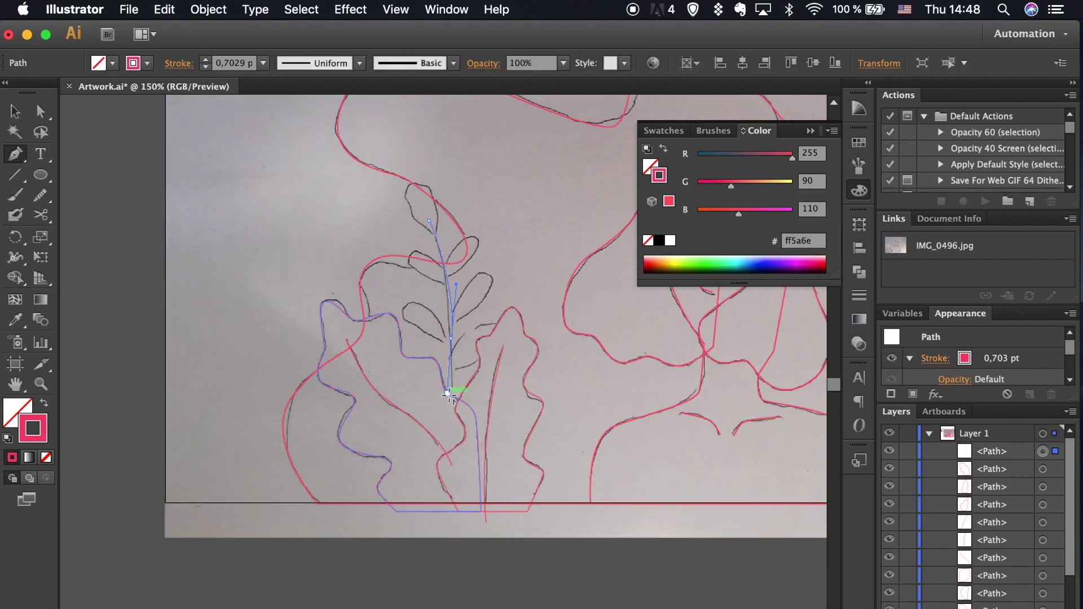
- Remove the rest of the misplaced stem and end the stem line at its base
{"action": "key", "text": "BackSpace"}
{"action": "left_click", "coordinate": [449, 311]}
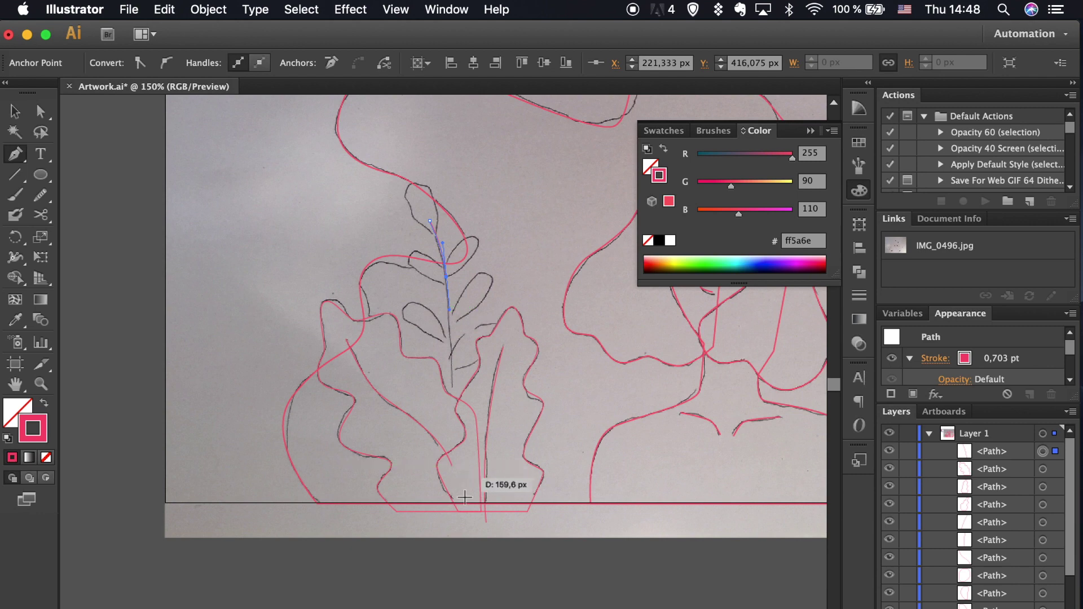
{"action": "key", "text": "v"}
- Trace the first fern stem with a pink line curving down to its base
{"action": "left_click", "coordinate": [445, 194]}
{"action": "left_click", "coordinate": [451, 237]}
{"action": "left_click", "coordinate": [461, 257]}
{"action": "left_click", "coordinate": [470, 278]}
{"action": "left_click", "coordinate": [474, 287]}
{"action": "key", "text": "ctrl+z"}
{"action": "left_click", "coordinate": [472, 305]}
{"action": "left_click", "coordinate": [484, 312]}
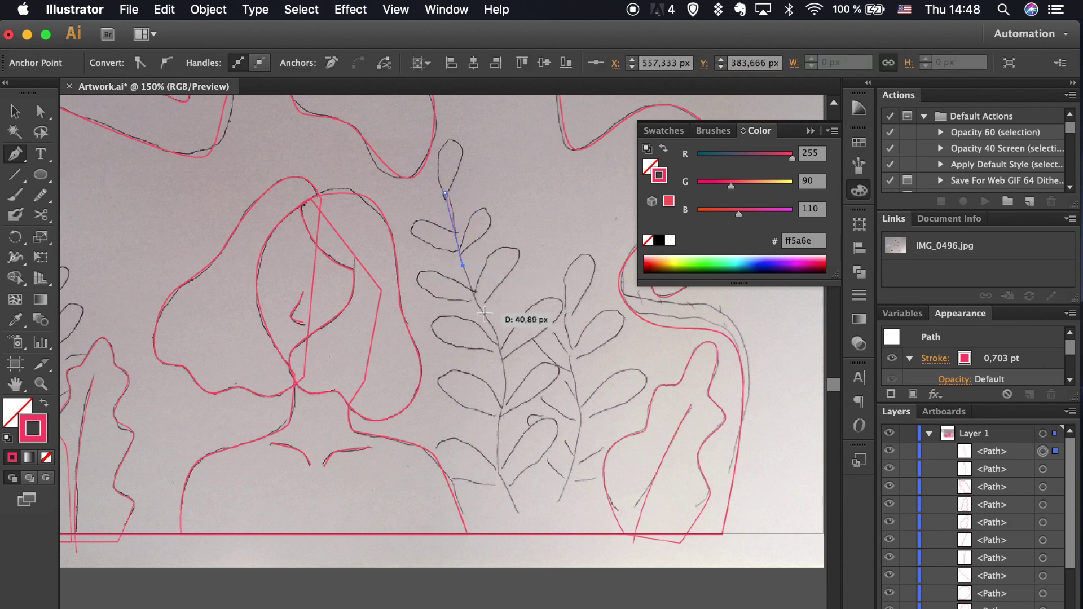
{"action": "left_click", "coordinate": [504, 347]}
{"action": "left_click_drag", "start_coordinate": [505, 378], "coordinate": [505, 386]}
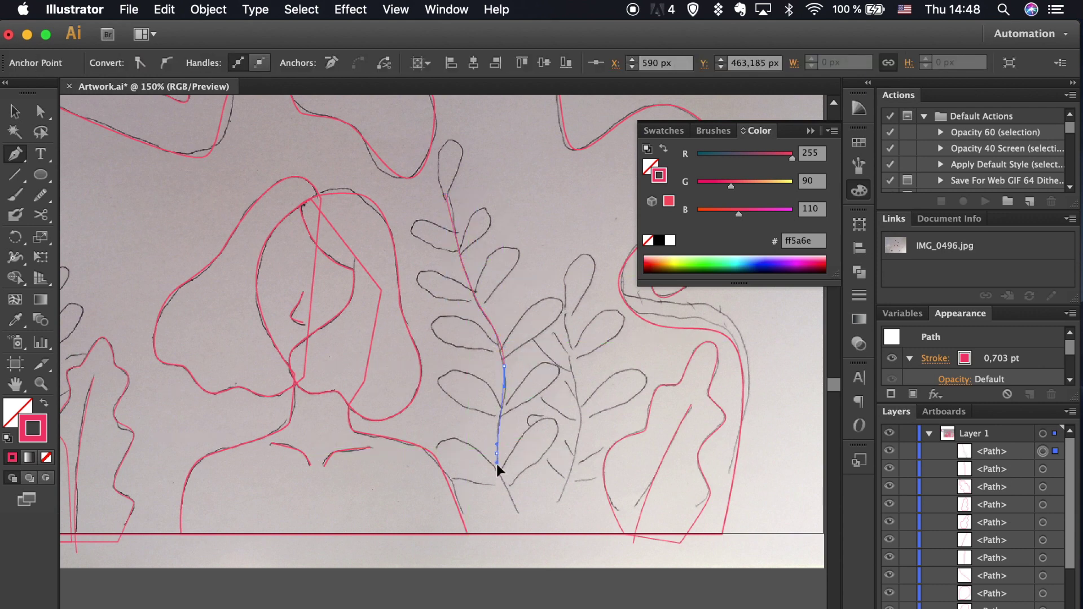
{"action": "left_click", "coordinate": [539, 552], "text": "ctrl"}
- Trace the second plant's stem, then zoom out to view the whole artboard
{"action": "scroll", "coordinate": [540, 552], "scroll_direction": "right", "scroll_amount": 1}
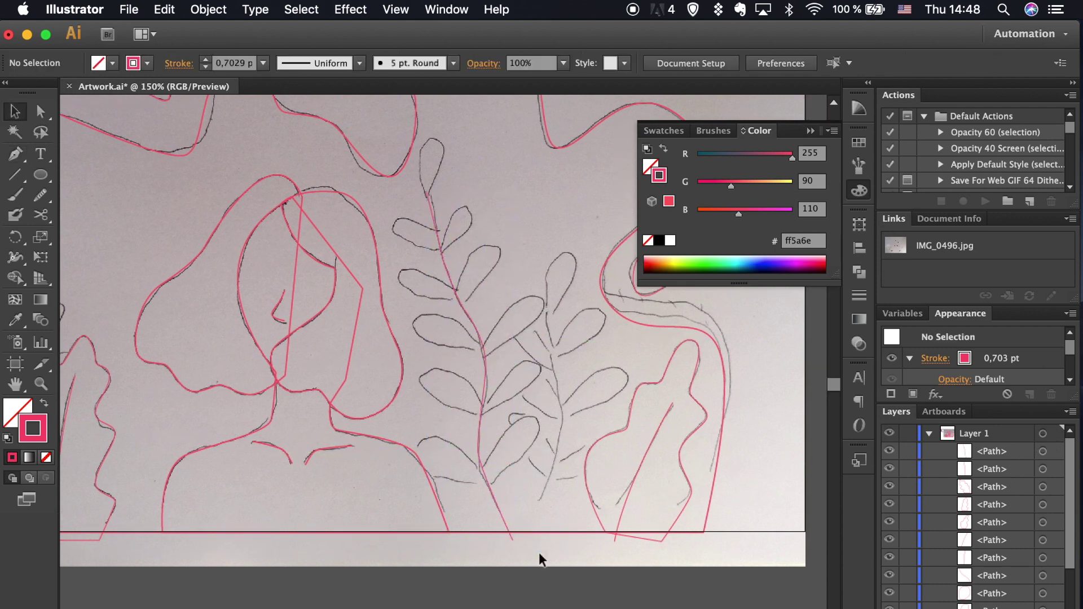
{"action": "left_click", "coordinate": [548, 305]}
{"action": "left_click", "coordinate": [558, 374]}
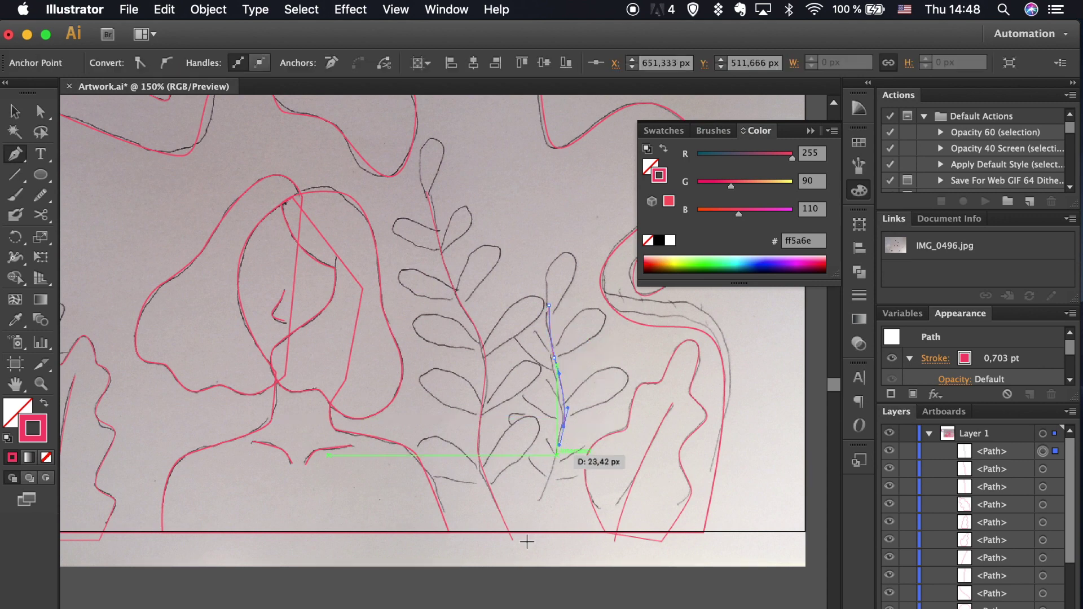
{"action": "left_click", "coordinate": [557, 558], "text": "ctrl"}
{"action": "key", "text": "super+minus"}
{"action": "key", "text": "super+minus"}
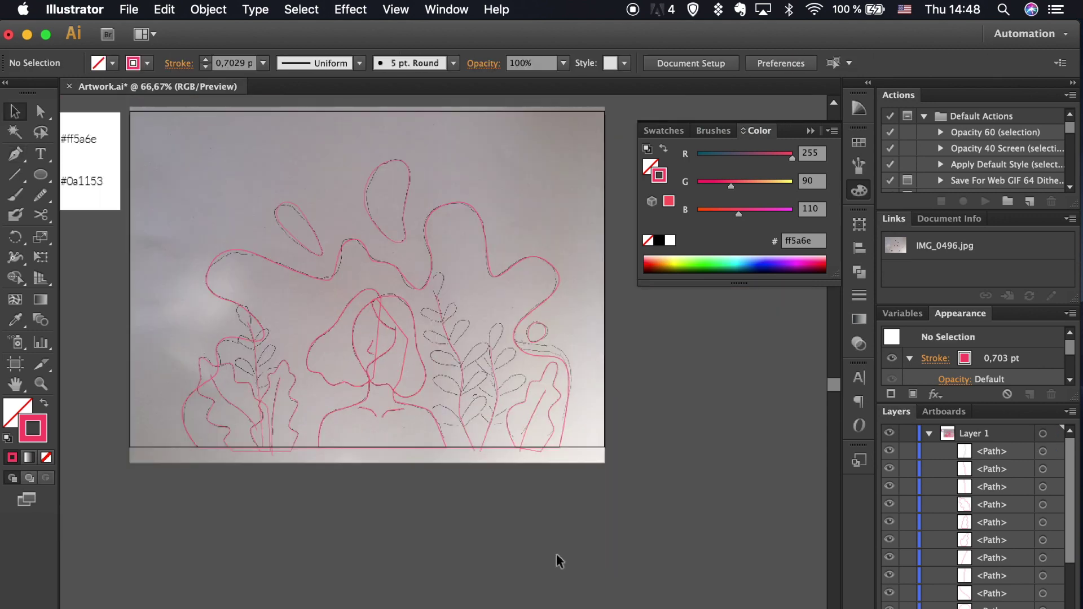
- Turn the small leaf shape into a solid pink fill and place it on the stem
{"action": "mouse_move", "coordinate": [445, 246]}
{"action": "left_mouse_down"}
{"action": "mouse_move", "coordinate": [238, 353]}
{"action": "mouse_move", "coordinate": [209, 334]}
{"action": "left_mouse_up"}
{"action": "key", "text": "shift+x"}
{"action": "key", "text": "super+plus"}
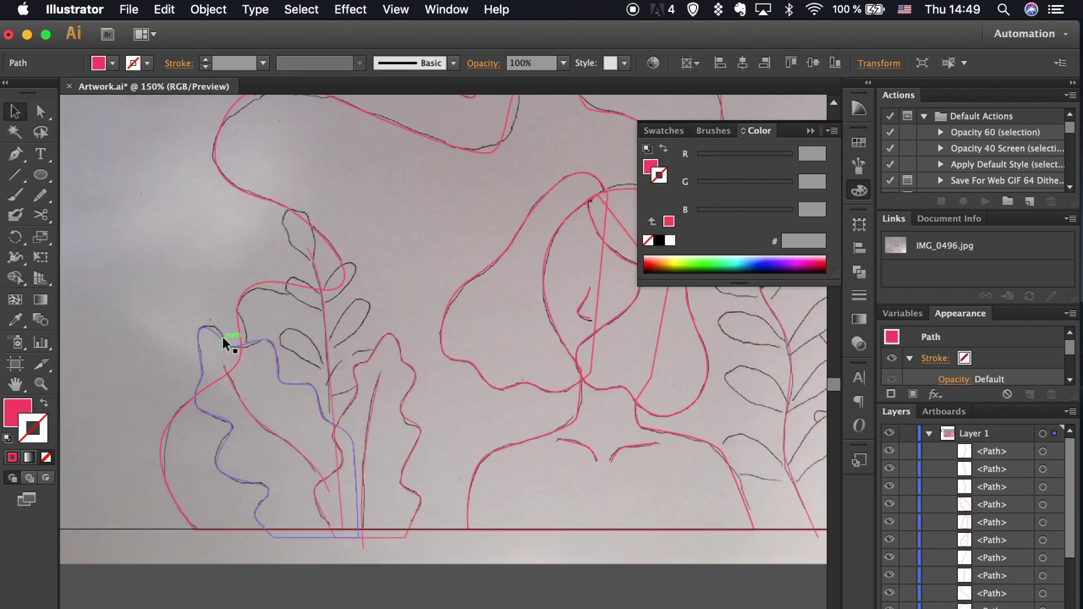
{"action": "key", "text": "super+plus"}
{"action": "left_click_drag", "start_coordinate": [405, 264], "coordinate": [466, 300]}
{"action": "key", "text": "super+plus"}
{"action": "key", "text": "super+plus"}
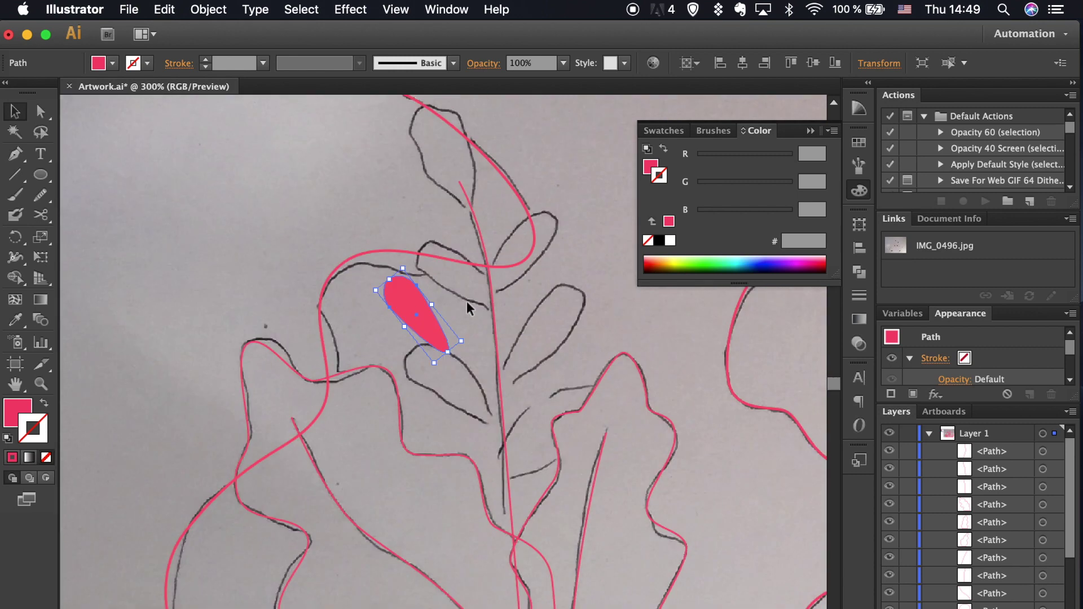
{"action": "left_click_drag", "start_coordinate": [482, 364], "coordinate": [488, 356]}
{"action": "mouse_move", "coordinate": [442, 305]}
{"action": "left_mouse_down"}
{"action": "mouse_move", "coordinate": [480, 371]}
{"action": "mouse_move", "coordinate": [472, 126]}
{"action": "mouse_move", "coordinate": [449, 181]}
{"action": "mouse_move", "coordinate": [550, 257]}
{"action": "mouse_move", "coordinate": [573, 249]}
{"action": "left_mouse_up"}
- Position the pink leaf beside the stem and duplicate it below the original
{"action": "scroll", "coordinate": [472, 126], "scroll_direction": "up", "scroll_amount": 1}
{"action": "key", "text": "super+equal"}
{"action": "key", "text": "super+equal"}
{"action": "key", "text": "super+minus"}
{"action": "left_click_drag", "start_coordinate": [485, 270], "coordinate": [496, 404]}
{"action": "key", "text": "super+minus"}
{"action": "key", "text": "super+equal"}
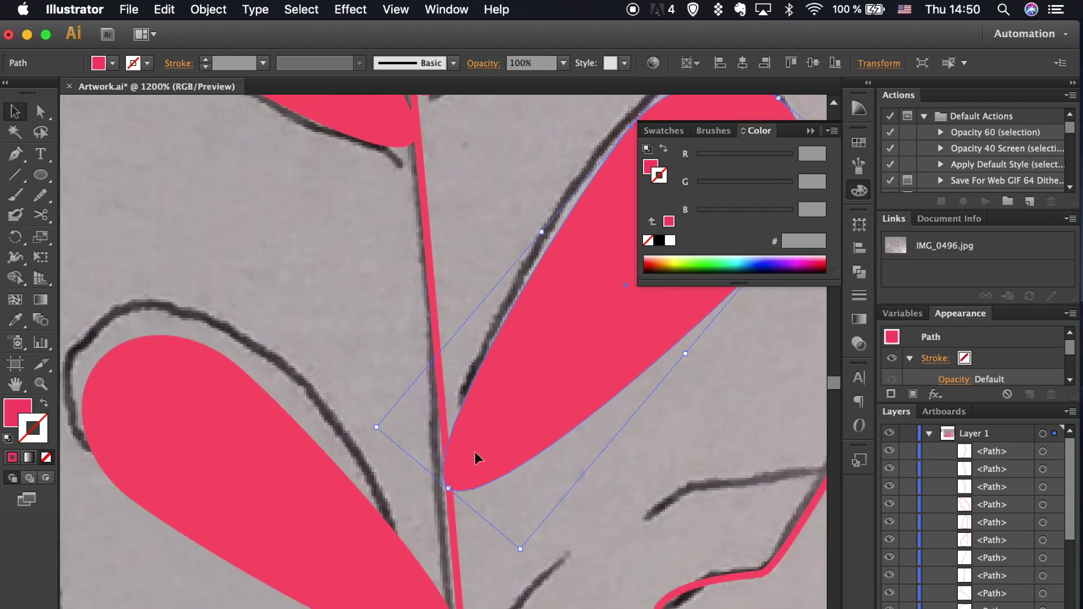
{"action": "key", "text": "super+minus"}
{"action": "mouse_move", "coordinate": [553, 324]}
{"action": "left_mouse_down"}
{"action": "mouse_move", "coordinate": [561, 437]}
{"action": "mouse_move", "coordinate": [611, 429]}
{"action": "left_mouse_up"}
- Copy a leaf to the top of the right plant's stem, rotate it, and copy it downward
{"action": "key", "text": "super+equal"}
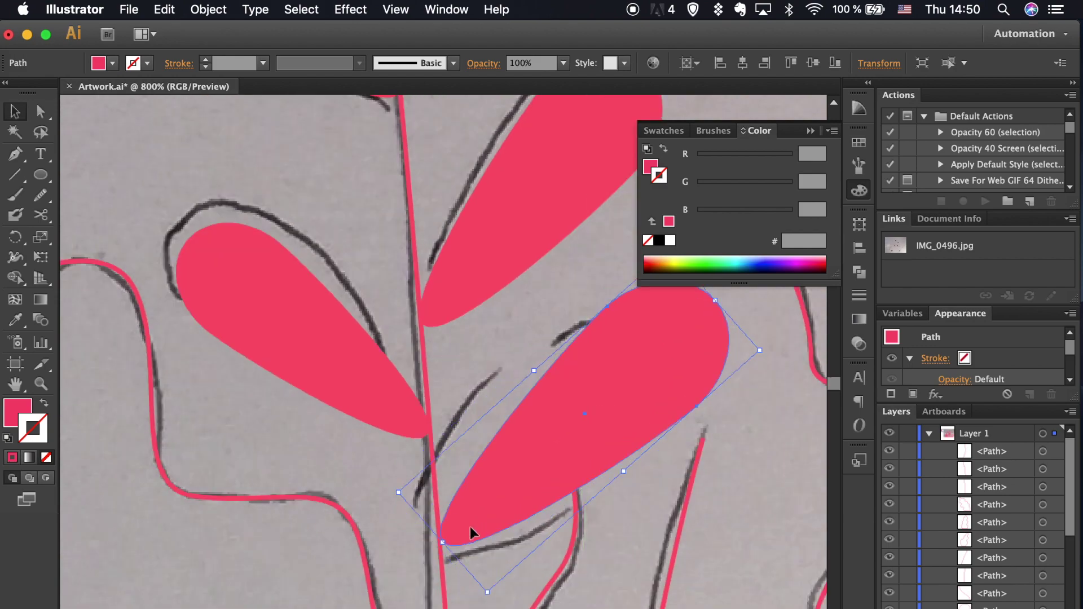
{"action": "key", "text": "super+minus"}
{"action": "key", "text": "super+minus"}
{"action": "key", "text": "super+minus"}
{"action": "key", "text": "super+minus"}
{"action": "key", "text": "super+minus"}
{"action": "left_click_drag", "start_coordinate": [243, 314], "coordinate": [543, 249]}
{"action": "key", "text": "super+equal"}
{"action": "key", "text": "super+equal"}
{"action": "key", "text": "super+equal"}
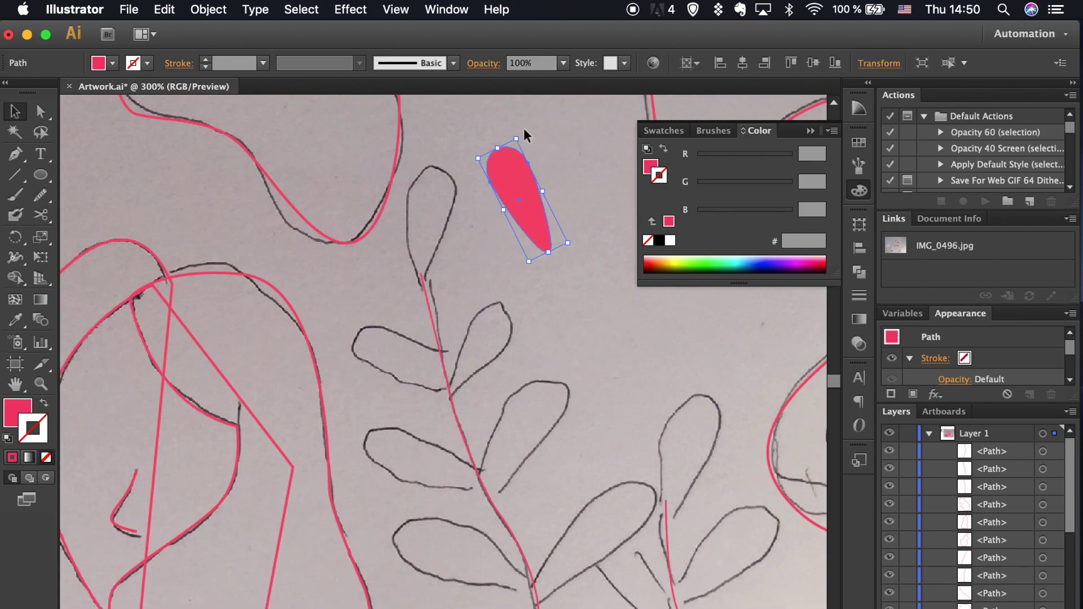
{"action": "left_click_drag", "start_coordinate": [524, 136], "coordinate": [464, 185]}
{"action": "key", "text": "super+equal"}
{"action": "key", "text": "super+equal"}
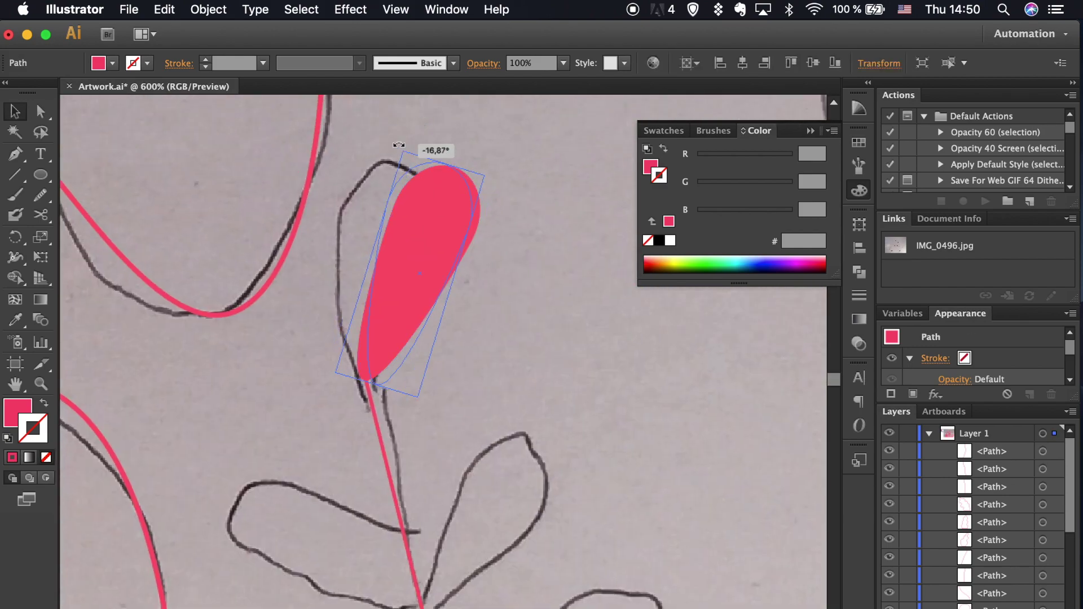
{"action": "left_click_drag", "start_coordinate": [399, 145], "coordinate": [398, 148]}
{"action": "mouse_move", "coordinate": [403, 231]}
{"action": "left_mouse_down"}
{"action": "mouse_move", "coordinate": [506, 482]}
{"action": "mouse_move", "coordinate": [484, 455]}
{"action": "left_mouse_up"}
{"action": "key", "text": "super+minus"}
{"action": "key", "text": "super+minus"}
- Add another leaf copy lower on the stem, resizing and rotating the lower leaves to match
{"action": "scroll", "coordinate": [452, 429], "scroll_direction": "down", "scroll_amount": 2}
{"action": "left_click_drag", "start_coordinate": [452, 345], "coordinate": [474, 460]}
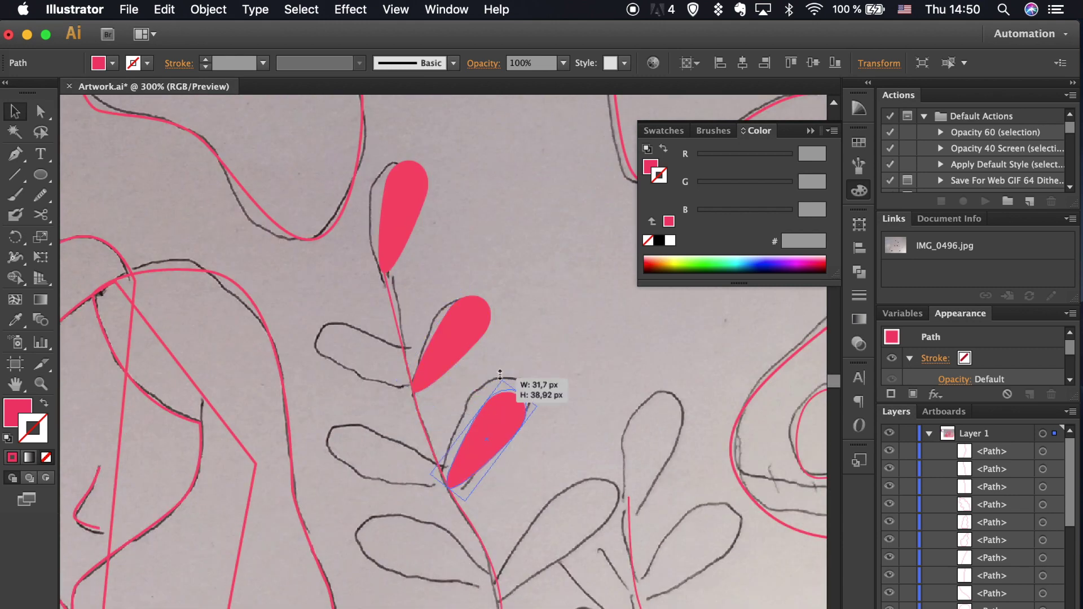
{"action": "left_click_drag", "start_coordinate": [462, 416], "coordinate": [530, 551]}
{"action": "left_click_drag", "start_coordinate": [592, 485], "coordinate": [615, 467]}
{"action": "key", "text": "super+equal"}
{"action": "mouse_move", "coordinate": [524, 448]}
{"action": "left_mouse_down"}
{"action": "mouse_move", "coordinate": [437, 395]}
{"action": "mouse_move", "coordinate": [544, 412]}
{"action": "left_mouse_up"}
{"action": "key", "text": "super+shift+a"}
{"action": "key", "text": "super+equal"}
{"action": "key", "text": "super+equal"}
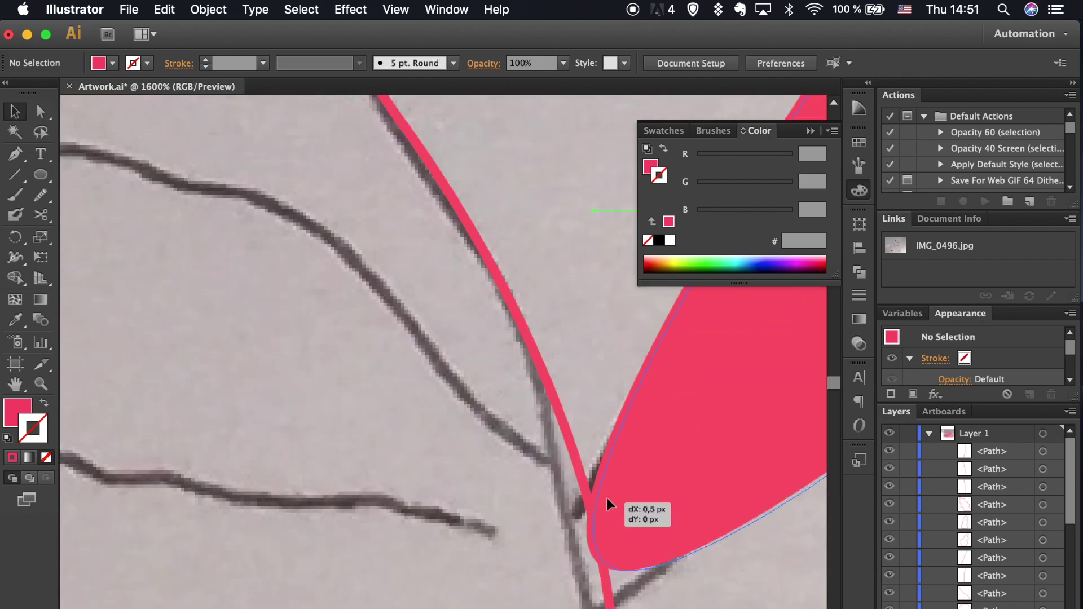
{"action": "key", "text": "super+minus"}
{"action": "key", "text": "super+minus"}
{"action": "key", "text": "super+minus"}
- Duplicate one more pink leaf onto the stem and rotate it to fit the sketch
{"action": "left_click_drag", "start_coordinate": [508, 310], "coordinate": [508, 310]}
{"action": "key", "text": "super+equal"}
{"action": "key", "text": "super+equal"}
{"action": "key", "text": "super+equal"}
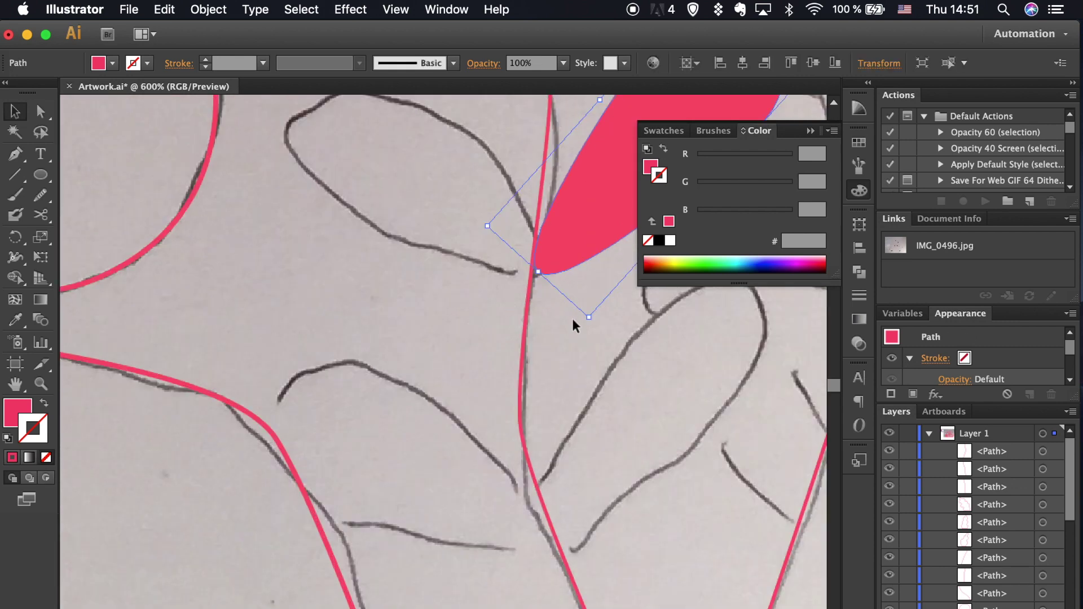
{"action": "mouse_move", "coordinate": [552, 232]}
{"action": "left_mouse_down"}
{"action": "mouse_move", "coordinate": [572, 241]}
{"action": "mouse_move", "coordinate": [584, 506]}
{"action": "left_mouse_up"}
{"action": "scroll", "coordinate": [584, 506], "scroll_direction": "right", "scroll_amount": 5}
{"action": "left_click_drag", "start_coordinate": [588, 387], "coordinate": [561, 342]}
{"action": "mouse_move", "coordinate": [429, 407]}
{"action": "left_mouse_down"}
{"action": "mouse_move", "coordinate": [394, 379]}
{"action": "mouse_move", "coordinate": [319, 395]}
{"action": "left_mouse_up"}
{"action": "key", "text": "super+minus"}
{"action": "key", "text": "super+minus"}
{"action": "key", "text": "super+minus"}
- Make a mirrored copy of the leaf with Transform > Reflect > Copy
{"action": "right_click", "coordinate": [319, 398]}
{"action": "left_click", "coordinate": [361, 598]}
{"action": "left_click", "coordinate": [933, 498]}
{"action": "left_click", "coordinate": [289, 436]}
{"action": "key", "text": "super+equal"}
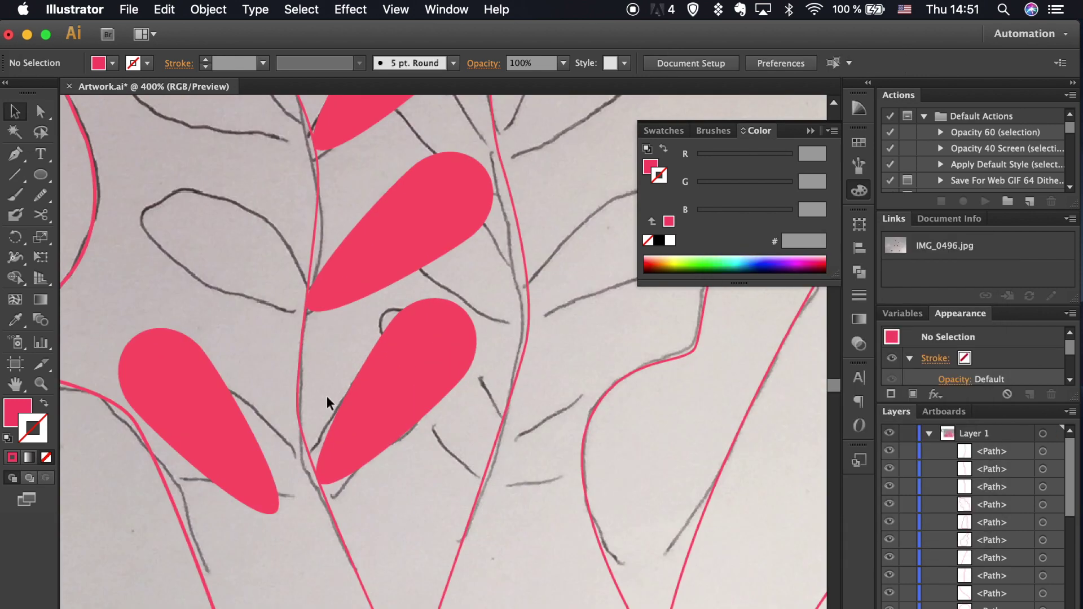
{"action": "scroll", "coordinate": [326, 396], "scroll_direction": "left", "scroll_amount": 3}
{"action": "scroll", "coordinate": [326, 396], "scroll_direction": "down", "scroll_amount": 2}
- Rotate the mirrored leaf pair toward each other and move one to touch the stem
{"action": "left_click", "coordinate": [333, 463]}
{"action": "left_click_drag", "start_coordinate": [342, 488], "coordinate": [336, 434]}
{"action": "mouse_move", "coordinate": [174, 366]}
{"action": "left_mouse_down"}
{"action": "mouse_move", "coordinate": [350, 428]}
{"action": "mouse_move", "coordinate": [285, 446]}
{"action": "left_mouse_up"}
{"action": "scroll", "coordinate": [350, 431], "scroll_direction": "up", "scroll_amount": 3}
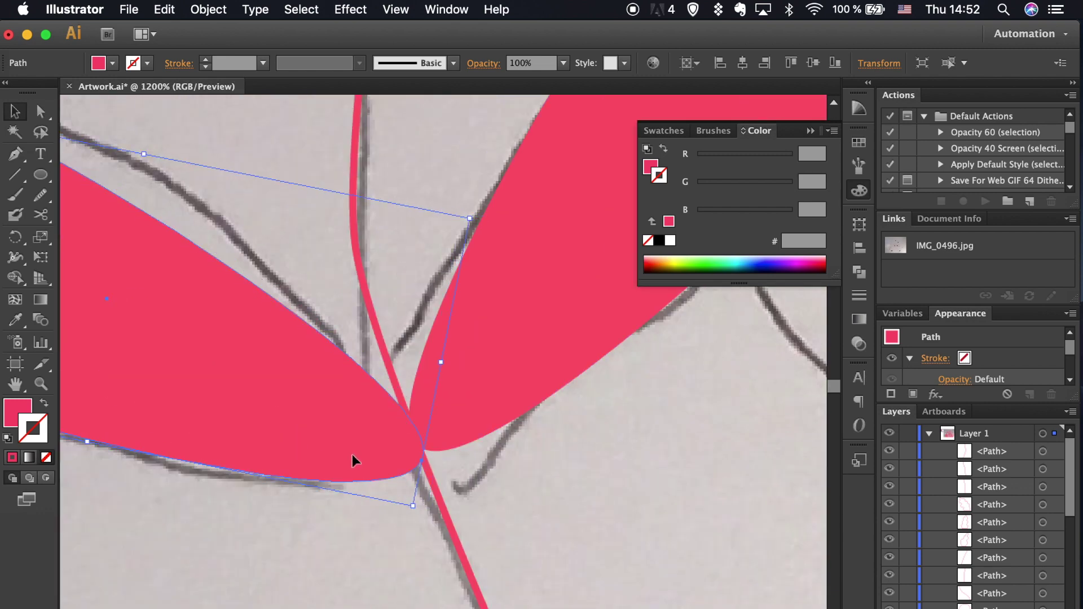
{"action": "mouse_move", "coordinate": [367, 457]}
{"action": "left_mouse_down"}
{"action": "mouse_move", "coordinate": [440, 493]}
{"action": "mouse_move", "coordinate": [363, 459]}
{"action": "mouse_move", "coordinate": [367, 299]}
{"action": "left_mouse_up"}
{"action": "scroll", "coordinate": [363, 459], "scroll_direction": "down", "scroll_amount": 3}
- Shift another leaf right toward the stem and select a second leaf with it
{"action": "left_click", "coordinate": [394, 524]}
{"action": "scroll", "coordinate": [356, 493], "scroll_direction": "up", "scroll_amount": 2}
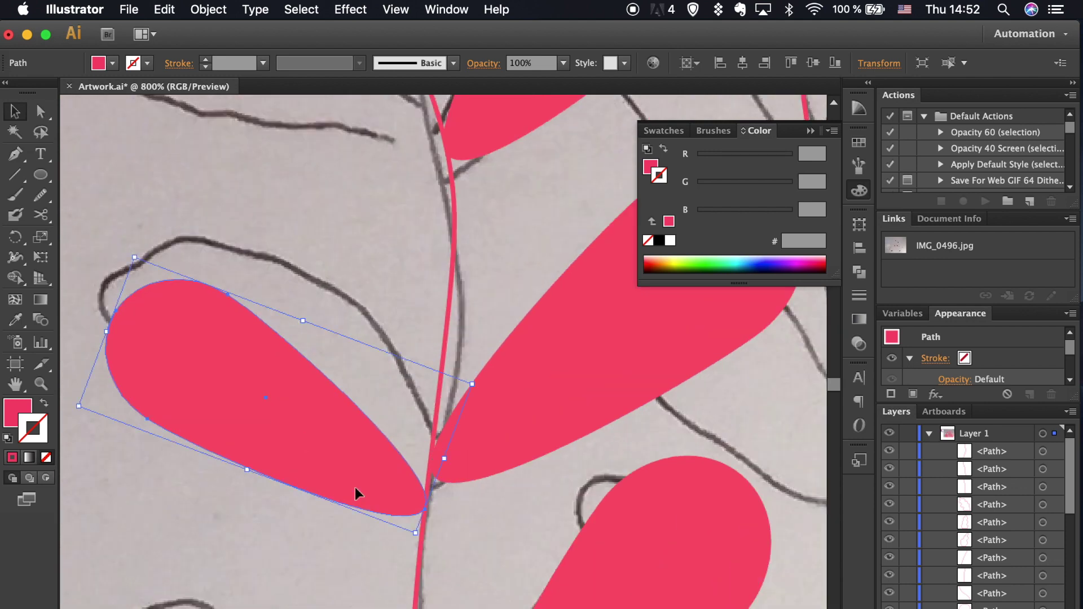
{"action": "left_click", "coordinate": [484, 564]}
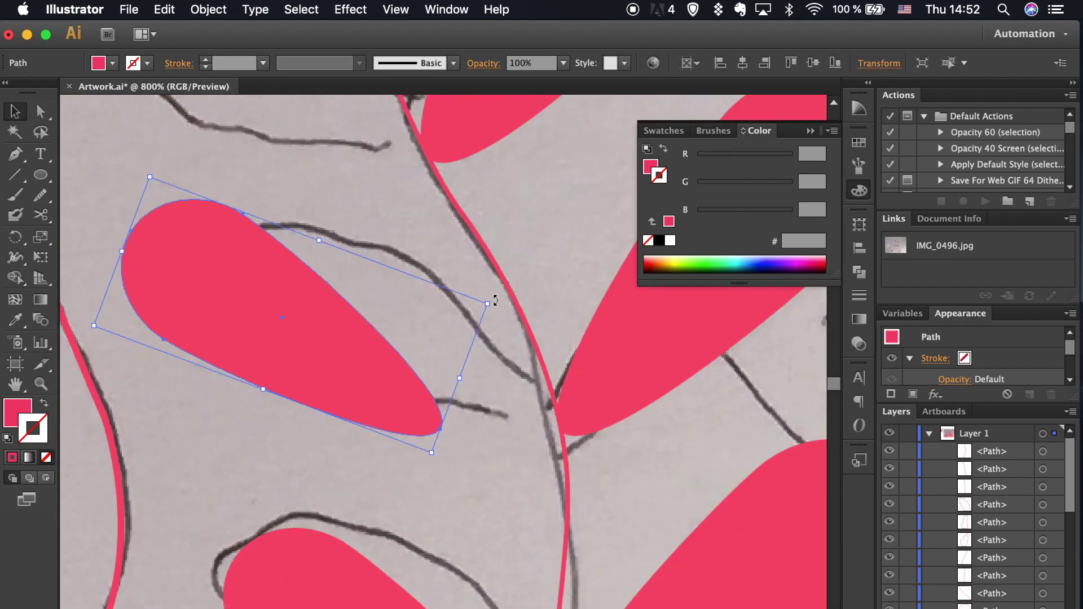
{"action": "left_click_drag", "start_coordinate": [422, 360], "coordinate": [489, 375]}
{"action": "scroll", "coordinate": [414, 358], "scroll_direction": "up", "scroll_amount": 3}
{"action": "left_click", "coordinate": [319, 249]}
{"action": "scroll", "coordinate": [320, 249], "scroll_direction": "down", "scroll_amount": 3}
- Make a mirrored copy of one pink leaf and move it beside the original
{"action": "right_click", "coordinate": [446, 259]}
{"action": "left_click", "coordinate": [446, 260]}
{"action": "right_click", "coordinate": [446, 260]}
{"action": "left_click", "coordinate": [648, 531]}
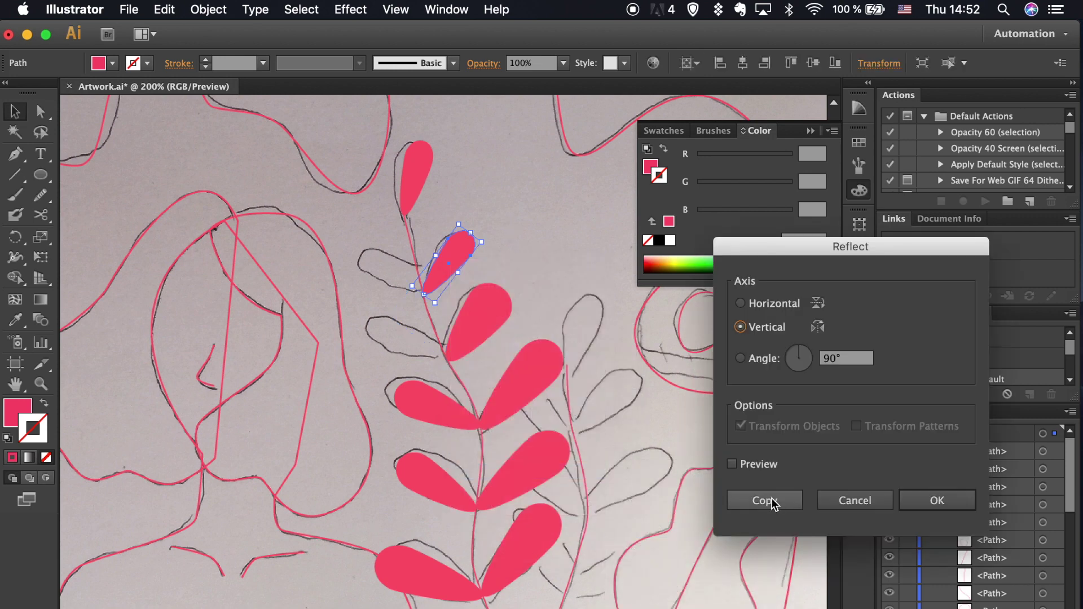
{"action": "left_click", "coordinate": [763, 500]}
{"action": "key", "text": "super+equal"}
- Rotate and nudge the mirrored leaves into position on the sprig
{"action": "key", "text": "super+equal"}
{"action": "left_click_drag", "start_coordinate": [587, 249], "coordinate": [426, 248]}
{"action": "left_click_drag", "start_coordinate": [483, 273], "coordinate": [392, 296]}
{"action": "left_click", "coordinate": [472, 564]}
{"action": "left_click_drag", "start_coordinate": [385, 403], "coordinate": [374, 384]}
{"action": "key", "text": "super+equal"}
{"action": "key", "text": "super+equal"}
{"action": "mouse_move", "coordinate": [513, 485]}
{"action": "left_mouse_down"}
{"action": "mouse_move", "coordinate": [561, 533]}
{"action": "mouse_move", "coordinate": [562, 556]}
{"action": "left_mouse_up"}
{"action": "key", "text": "super+equal"}
{"action": "key", "text": "super+equal"}
{"action": "key", "text": "super+equal"}
{"action": "left_click", "coordinate": [567, 537]}
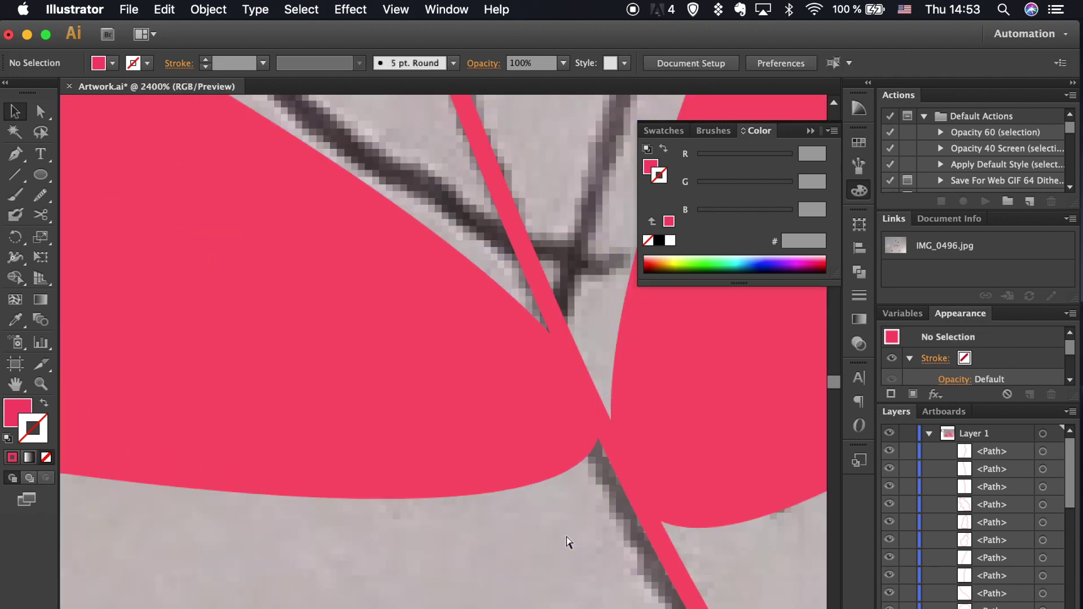
{"action": "key", "text": "super+0"}
{"action": "key", "text": "super+equal"}
{"action": "key", "text": "super+equal"}
{"action": "key", "text": "super+equal"}
- Shift a leaf onto the stem and copy another onto the right plant's stem
{"action": "left_click", "coordinate": [334, 257]}
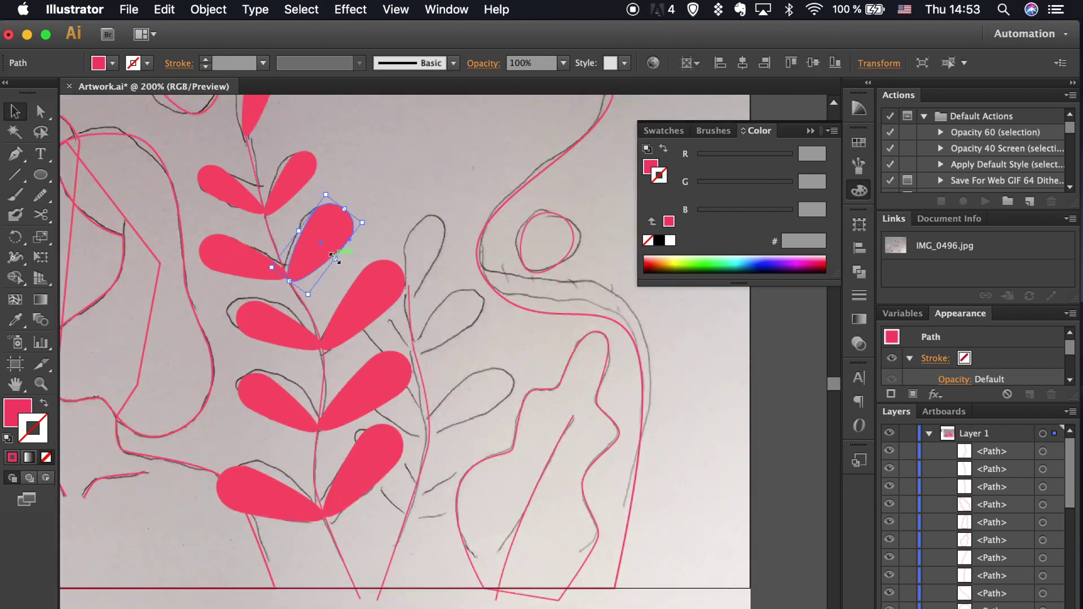
{"action": "left_click_drag", "start_coordinate": [334, 257], "coordinate": [329, 252]}
{"action": "left_click", "coordinate": [333, 288]}
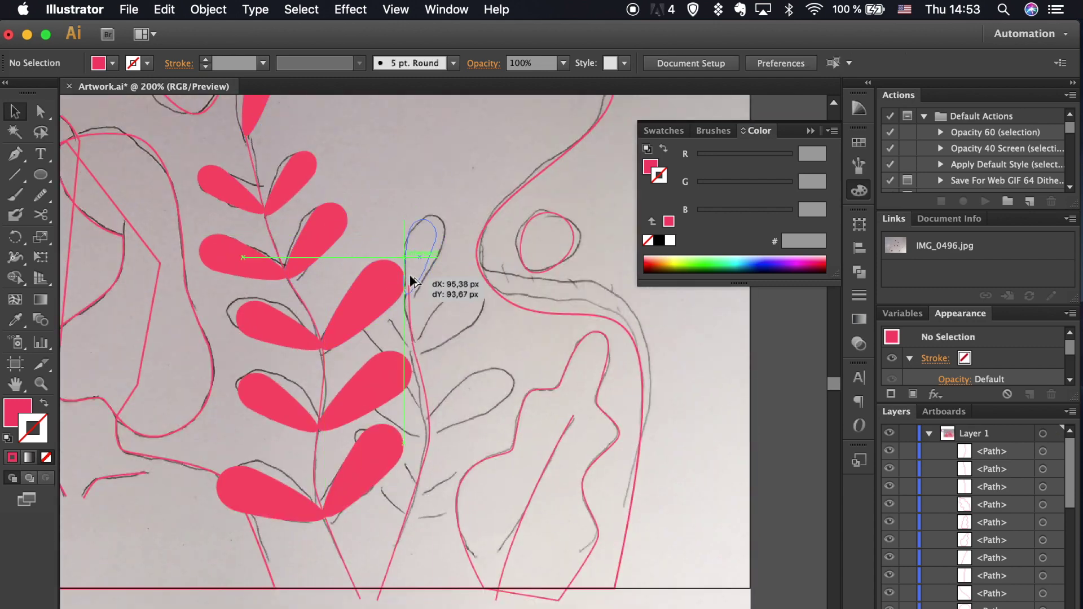
{"action": "left_click_drag", "start_coordinate": [413, 280], "coordinate": [410, 276]}
{"action": "key", "text": "super+equal"}
{"action": "mouse_move", "coordinate": [394, 333]}
{"action": "left_mouse_down"}
{"action": "mouse_move", "coordinate": [341, 309]}
{"action": "mouse_move", "coordinate": [357, 302]}
{"action": "left_mouse_up"}
{"action": "key", "text": "super+equal"}
{"action": "key", "text": "super+equal"}
- Dismiss a warning, then move and copy leaves higher and lower along the stem
{"action": "key", "text": "plus"}
{"action": "key", "text": "super+equal"}
{"action": "key", "text": "super+equal"}
{"action": "left_click", "coordinate": [334, 260]}
{"action": "key", "text": "Return"}
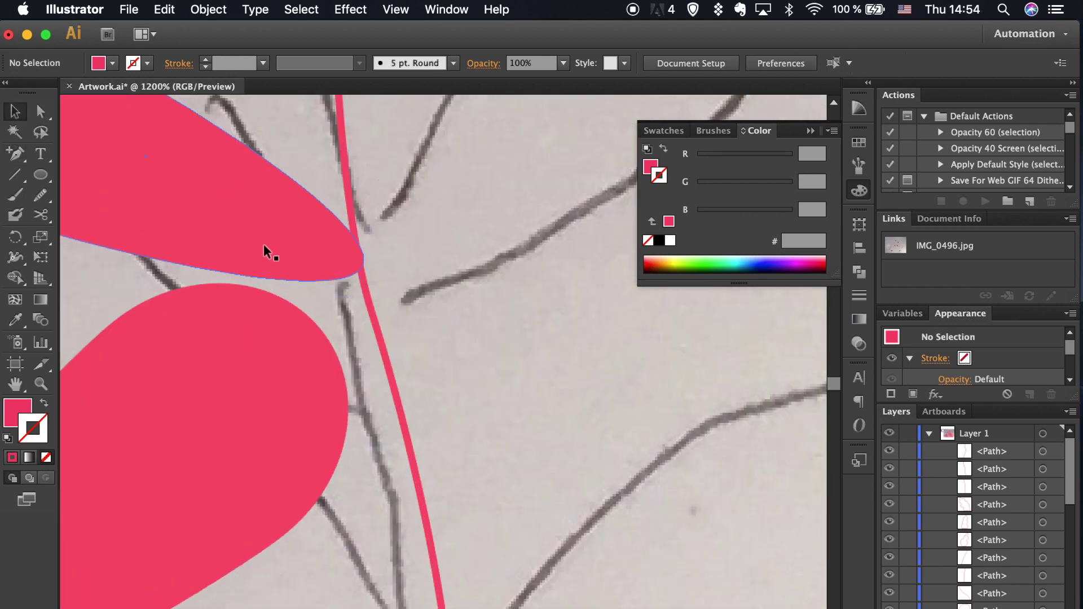
{"action": "key", "text": "v"}
{"action": "key", "text": "super+minus"}
{"action": "key", "text": "super+minus"}
{"action": "key", "text": "super+minus"}
{"action": "mouse_move", "coordinate": [294, 371]}
{"action": "left_mouse_down"}
{"action": "mouse_move", "coordinate": [404, 374]}
{"action": "mouse_move", "coordinate": [389, 457]}
{"action": "left_mouse_up"}
{"action": "left_click_drag", "start_coordinate": [350, 389], "coordinate": [373, 394]}
{"action": "left_click_drag", "start_coordinate": [392, 494], "coordinate": [398, 491]}
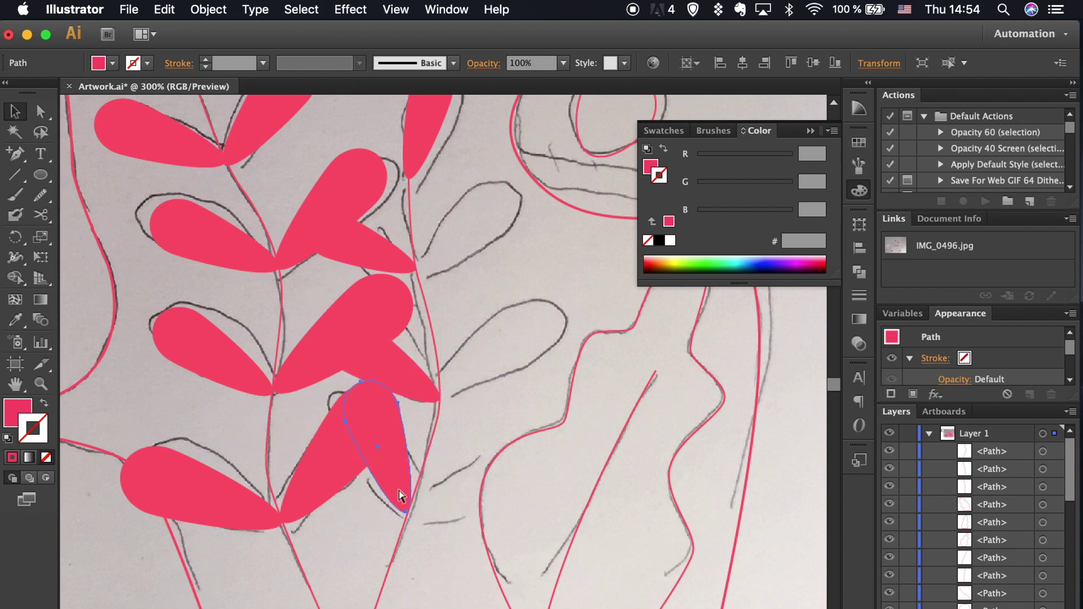
- Move the lower leaf onto its sketched outline and rotate it to match
{"action": "key", "text": "super+equal"}
{"action": "key", "text": "super+equal"}
{"action": "key", "text": "super+equal"}
{"action": "left_click_drag", "start_coordinate": [388, 431], "coordinate": [359, 461]}
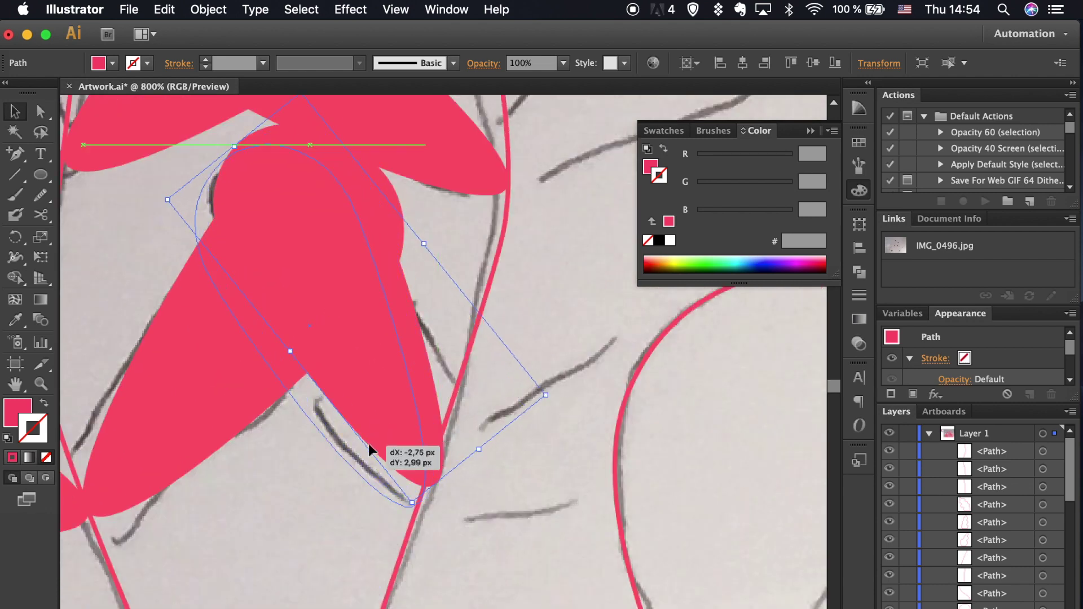
{"action": "left_click_drag", "start_coordinate": [395, 522], "coordinate": [503, 556]}
{"action": "left_click", "coordinate": [503, 556]}
{"action": "key", "text": "super+minus"}
{"action": "key", "text": "super+minus"}
{"action": "key", "text": "super+minus"}
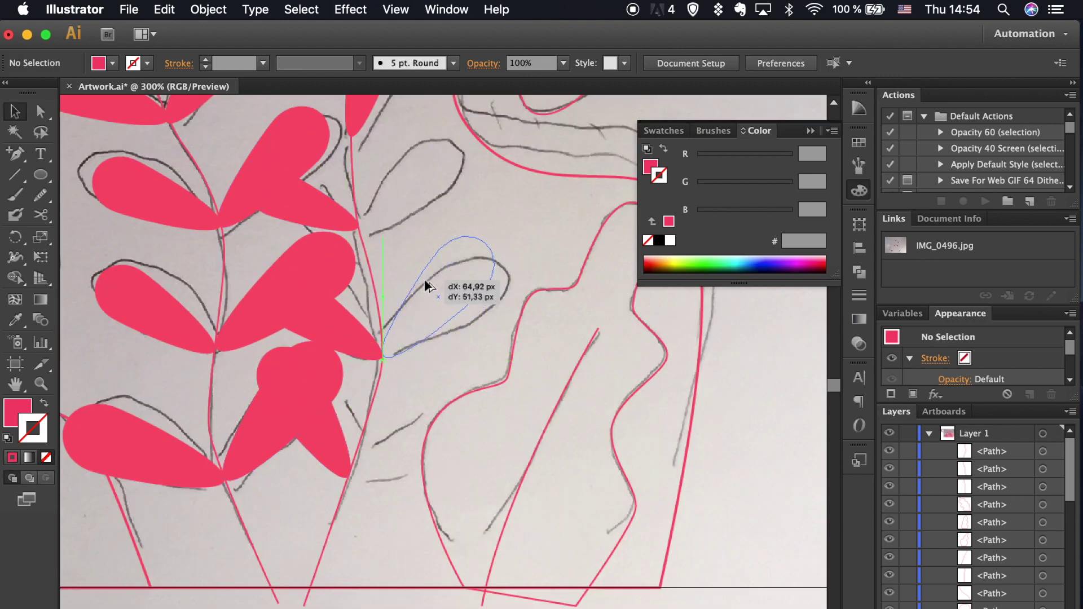
- Copy leaves onto further sketch positions and lay the lowest one almost flat
{"action": "left_click_drag", "start_coordinate": [232, 455], "coordinate": [391, 336]}
{"action": "left_click_drag", "start_coordinate": [429, 298], "coordinate": [405, 173]}
{"action": "scroll", "coordinate": [392, 199], "scroll_direction": "left", "scroll_amount": 3}
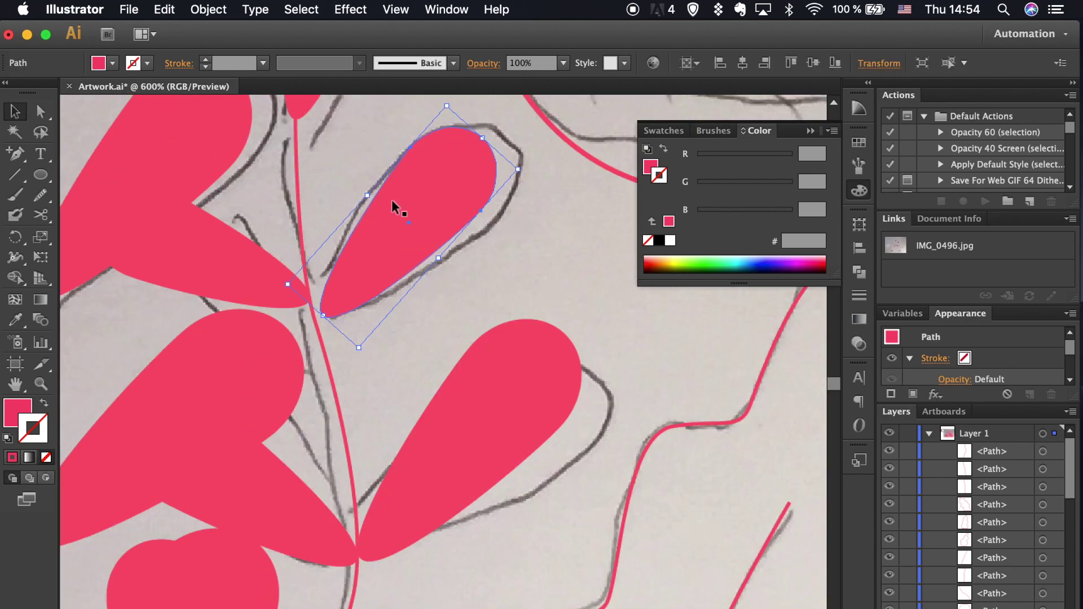
{"action": "left_click", "coordinate": [351, 308]}
{"action": "scroll", "coordinate": [418, 237], "scroll_direction": "down", "scroll_amount": 2}
{"action": "mouse_move", "coordinate": [459, 307]}
{"action": "left_mouse_down"}
{"action": "mouse_move", "coordinate": [519, 363]}
{"action": "mouse_move", "coordinate": [524, 441]}
{"action": "left_mouse_up"}
{"action": "key", "text": "super+plus"}
{"action": "key", "text": "super+plus"}
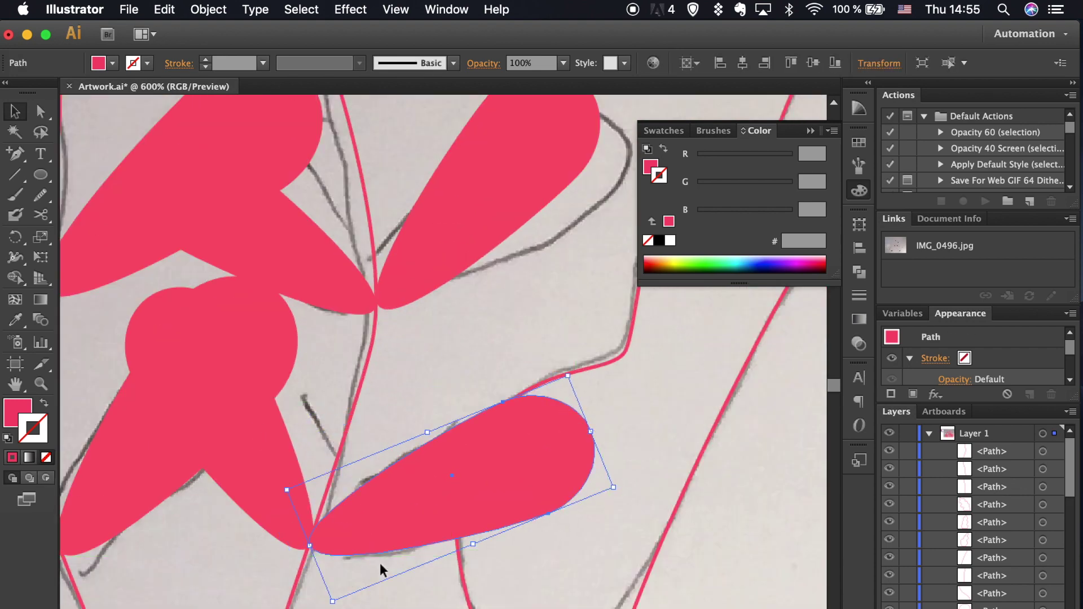
{"action": "key", "text": "super+shift+a"}
{"action": "key", "text": "super+minus"}
{"action": "key", "text": "super+minus"}
{"action": "key", "text": "super+minus"}
{"action": "key", "text": "super+minus"}
- Fill the blob background outlines with the sampled pink and group them
{"action": "scroll", "coordinate": [900, 467], "scroll_direction": "down", "scroll_amount": 1}
{"action": "scroll", "coordinate": [515, 566], "scroll_direction": "left", "scroll_amount": 5}
{"action": "scroll", "coordinate": [514, 566], "scroll_direction": "up", "scroll_amount": 3}
{"action": "left_click", "coordinate": [491, 302]}
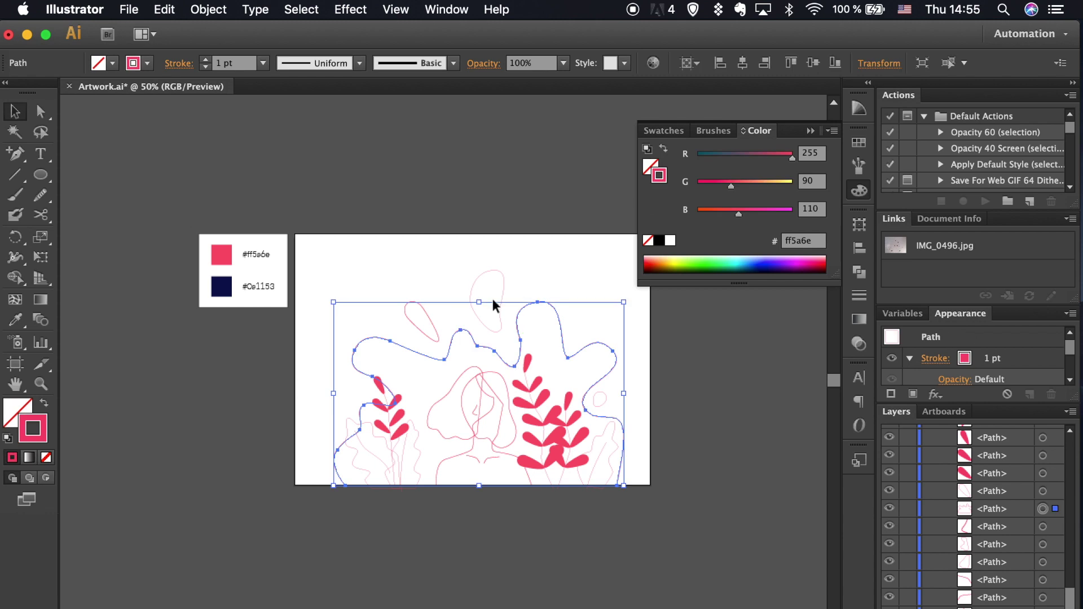
{"action": "left_click", "coordinate": [429, 355], "text": "shift"}
{"action": "key", "text": "shift+x"}
{"action": "key", "text": "super+g"}
{"action": "key", "text": "v"}
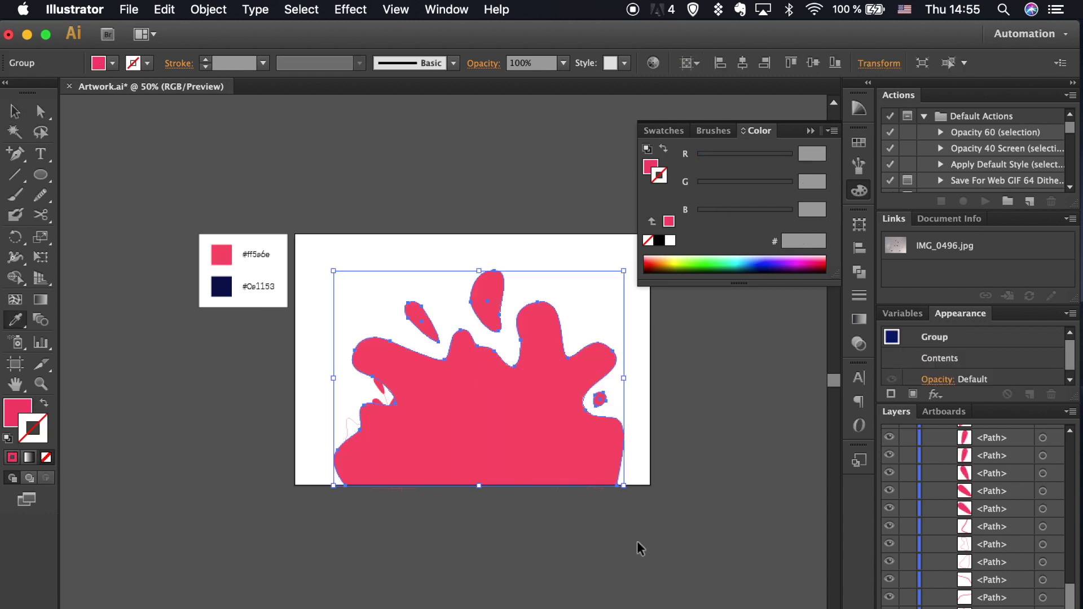
{"action": "left_click", "coordinate": [638, 540]}
- Hide the pink blob group in Layers to reveal the line art
{"action": "key", "text": "super+plus"}
{"action": "key", "text": "super+plus"}
{"action": "key", "text": "super+plus"}
{"action": "scroll", "coordinate": [537, 492], "scroll_direction": "down", "scroll_amount": 3}
{"action": "scroll", "coordinate": [938, 570], "scroll_direction": "up", "scroll_amount": 1}
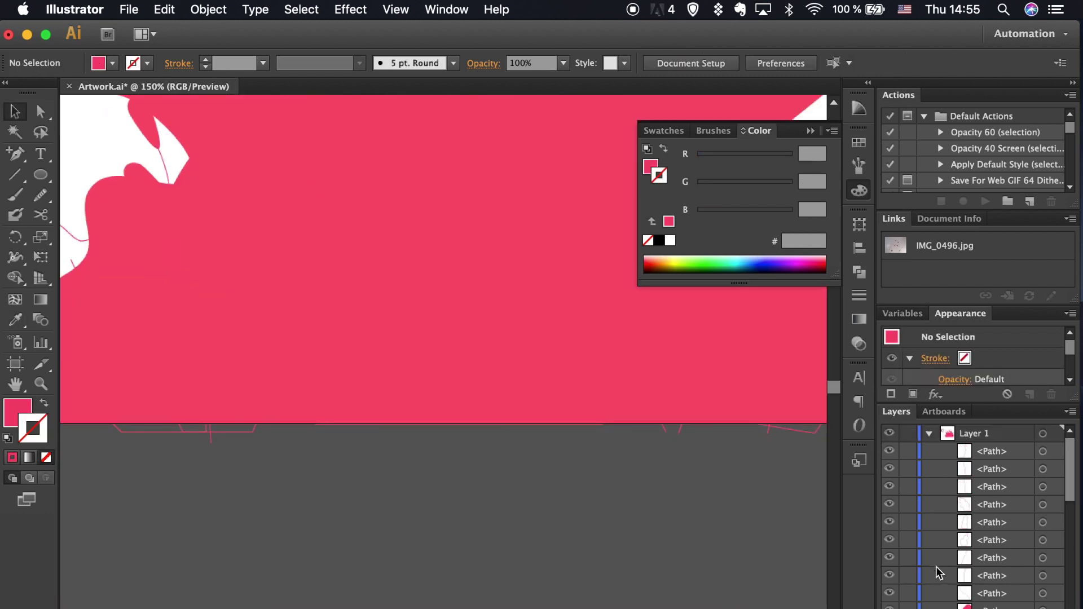
{"action": "left_click", "coordinate": [889, 542]}
{"action": "scroll", "coordinate": [198, 448], "scroll_direction": "up", "scroll_amount": 3}
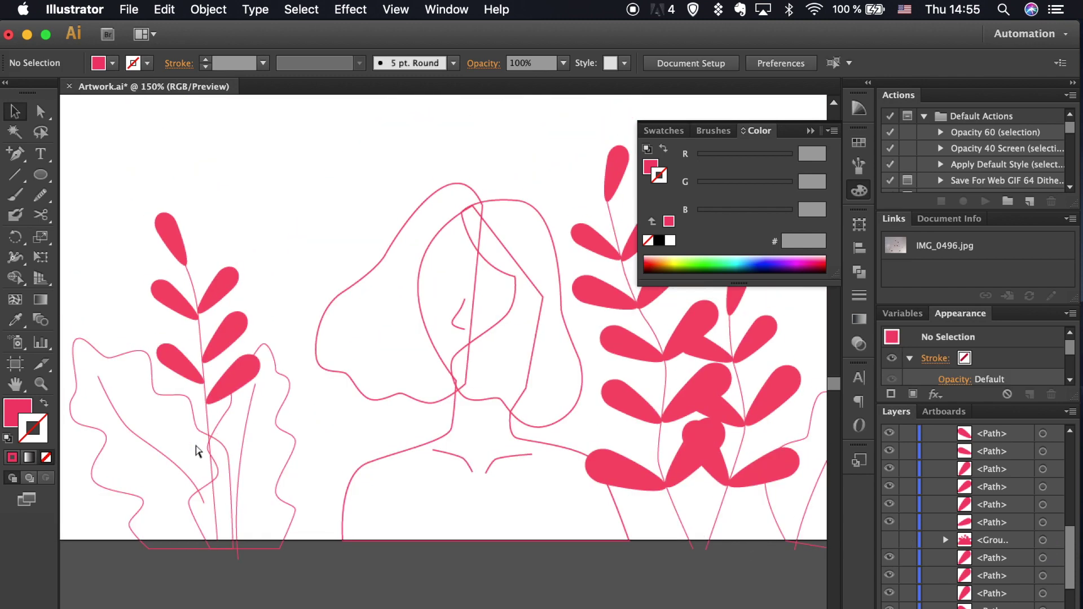
- Fill the left bush navy and give the neighbouring shape a white fill with no stroke
{"action": "key", "text": "super+minus"}
{"action": "key", "text": "super+minus"}
{"action": "left_click", "coordinate": [304, 429]}
{"action": "key", "text": "i"}
{"action": "left_click", "coordinate": [112, 184]}
{"action": "key", "text": "v"}
{"action": "left_click", "coordinate": [375, 439]}
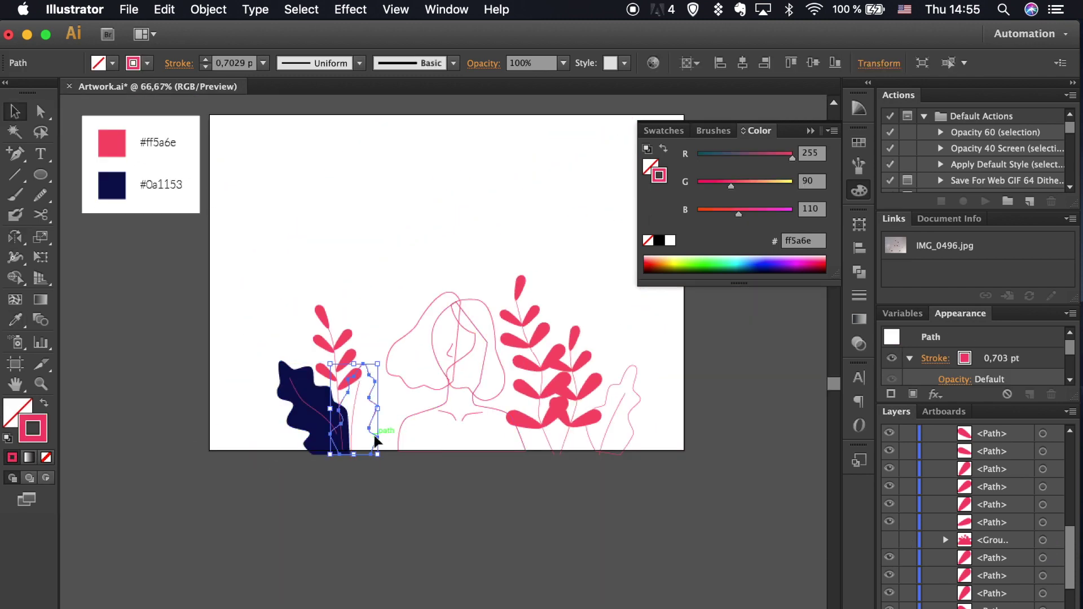
{"action": "double_click", "coordinate": [32, 433]}
{"action": "key", "text": "Return"}
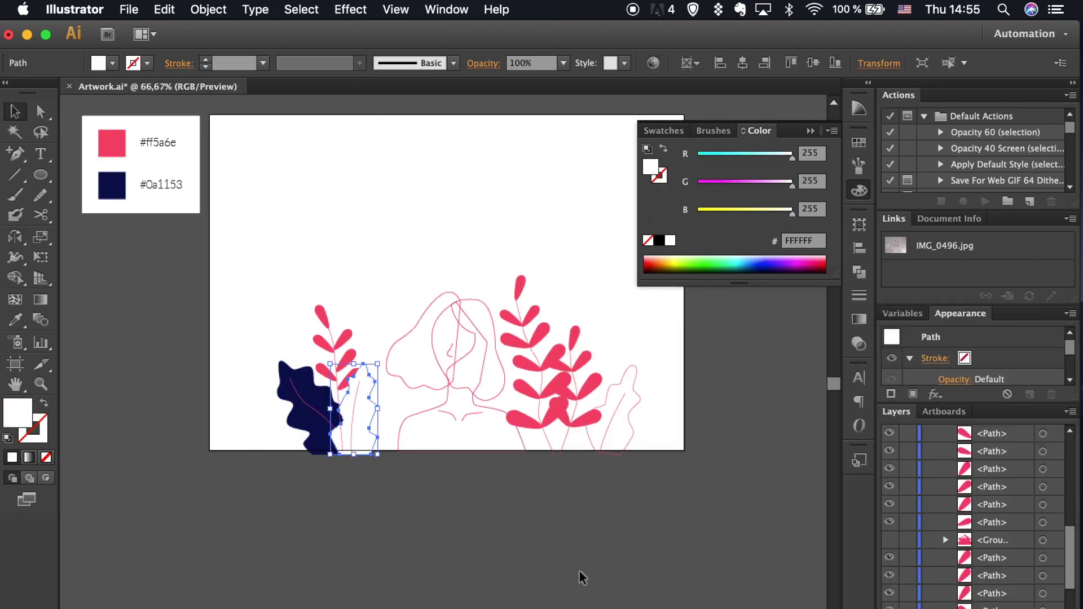
{"action": "left_click", "coordinate": [578, 570]}
{"action": "key", "text": "super+1"}
- Paint the left plant's pink leaves navy with the eyedropper
{"action": "left_click", "coordinate": [285, 364]}
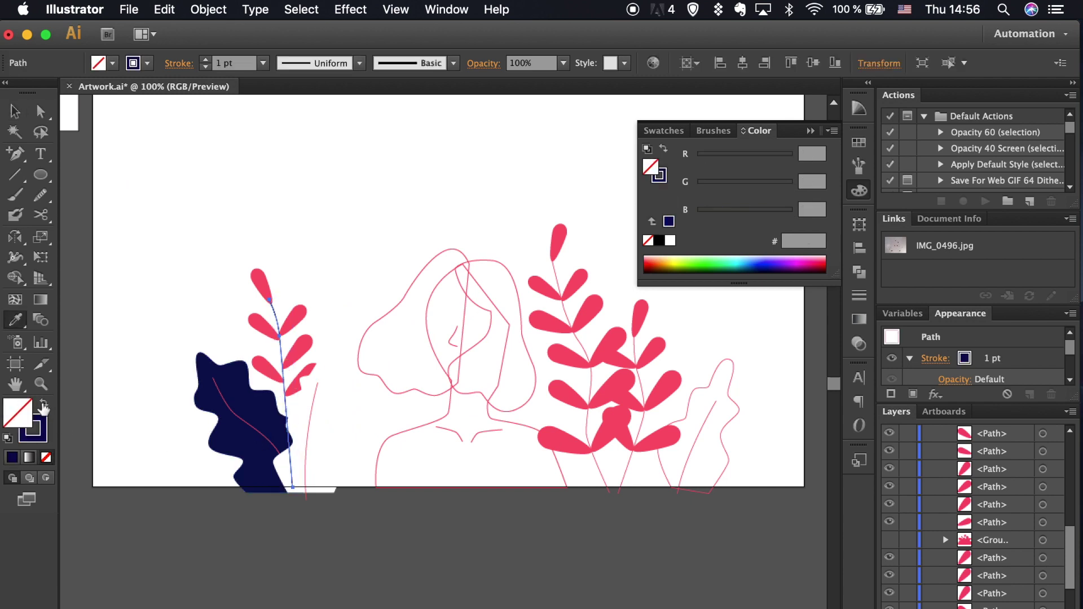
{"action": "key", "text": "v"}
{"action": "left_click", "coordinate": [273, 283]}
{"action": "left_click", "coordinate": [303, 357]}
{"action": "key", "text": "i"}
{"action": "left_click", "coordinate": [257, 395]}
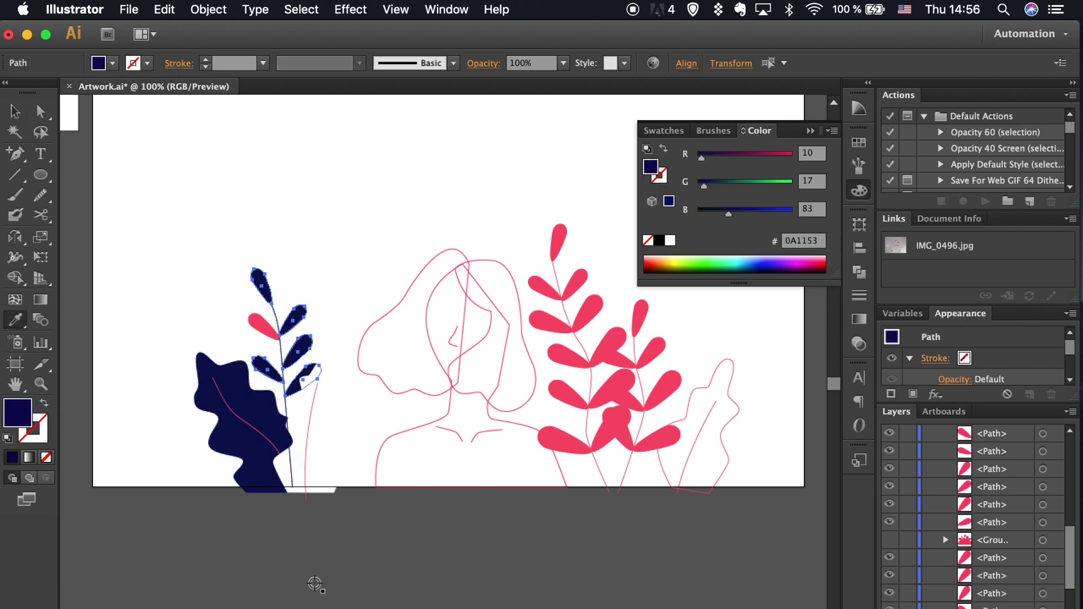
- Make the stem line inside the navy bush white
{"action": "key", "text": "v"}
{"action": "left_click", "coordinate": [260, 440]}
{"action": "double_click", "coordinate": [33, 428]}
{"action": "key", "text": "Return"}
{"action": "left_click", "coordinate": [305, 446]}
{"action": "key", "text": "a"}
{"action": "left_click", "coordinate": [248, 315]}
- Group the left plant's navy leaves together with its stem
{"action": "scroll", "coordinate": [541, 314], "scroll_direction": "right", "scroll_amount": 5}
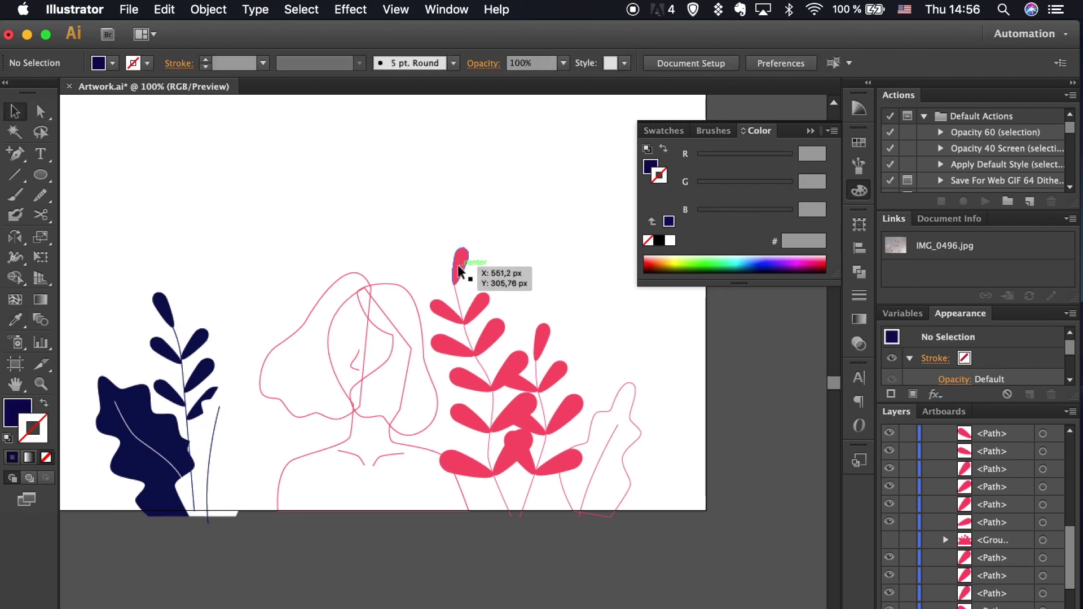
{"action": "left_click", "coordinate": [201, 366]}
{"action": "left_click", "coordinate": [168, 363], "text": "shift"}
{"action": "key", "text": "super+equal"}
{"action": "key", "text": "super+equal"}
{"action": "key", "text": "super+equal"}
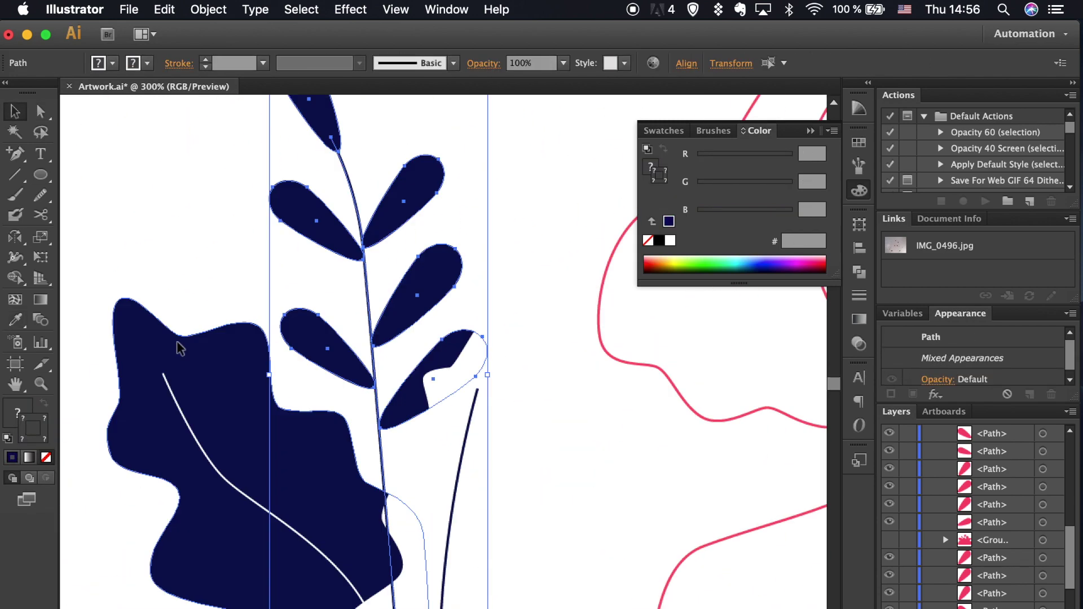
{"action": "key", "text": "super+g"}
{"action": "key", "text": "super+0"}
{"action": "key", "text": "super+1"}
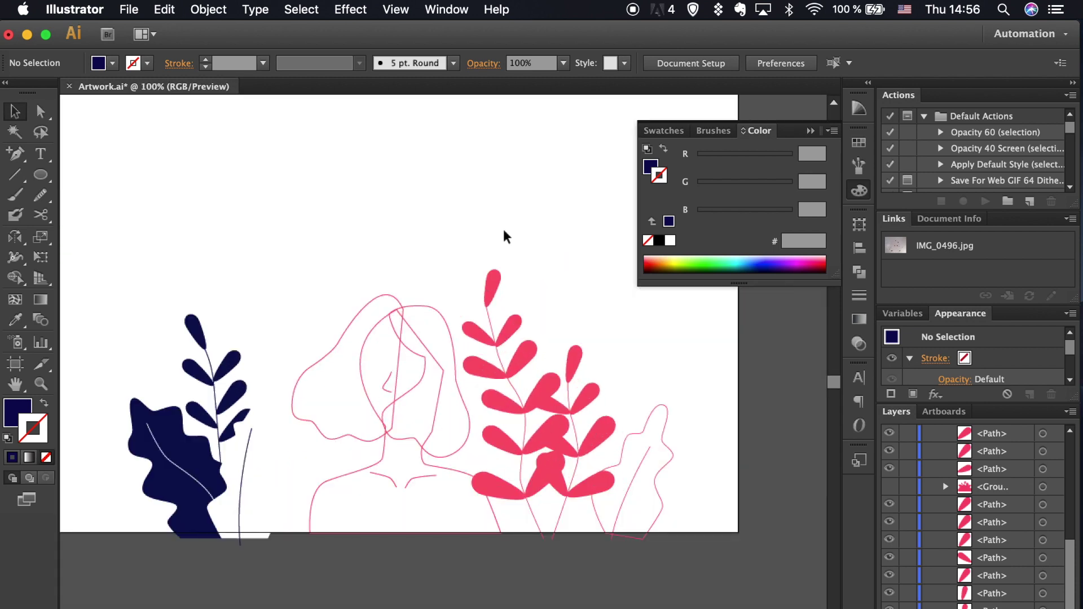
- Fill the shape on the right with navy
{"action": "scroll", "coordinate": [502, 234], "scroll_direction": "right", "scroll_amount": 5}
{"action": "left_click", "coordinate": [542, 435]}
{"action": "key", "text": "i"}
{"action": "left_click", "coordinate": [153, 496]}
- Turn the selected pink leaf group on the right plant white
{"action": "left_click", "coordinate": [506, 242]}
{"action": "key", "text": "v"}
{"action": "left_click", "coordinate": [459, 314]}
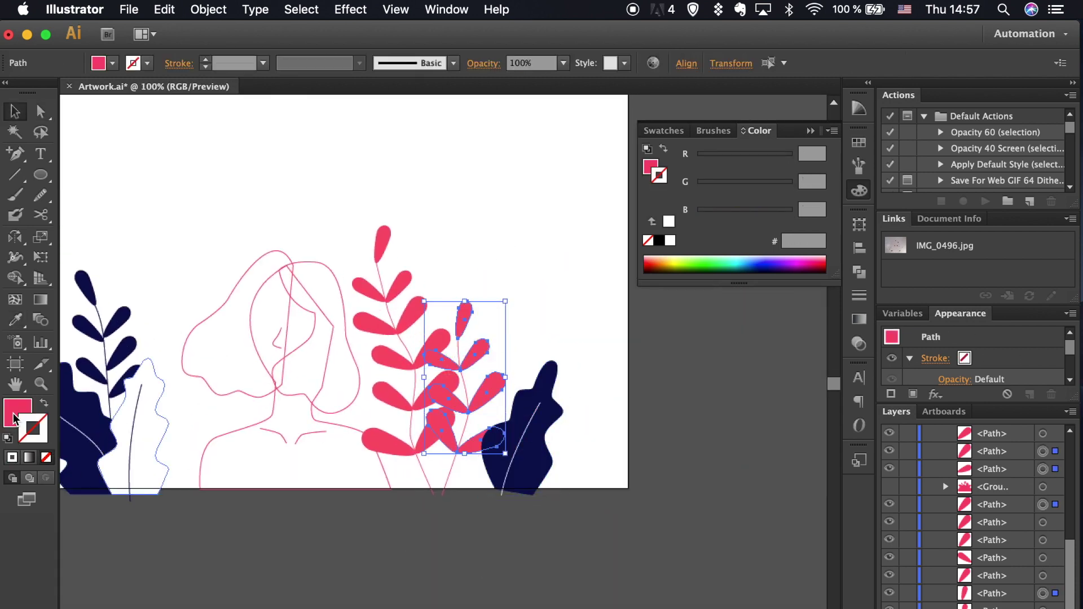
{"action": "left_click", "coordinate": [12, 457]}
{"action": "left_click", "coordinate": [421, 485]}
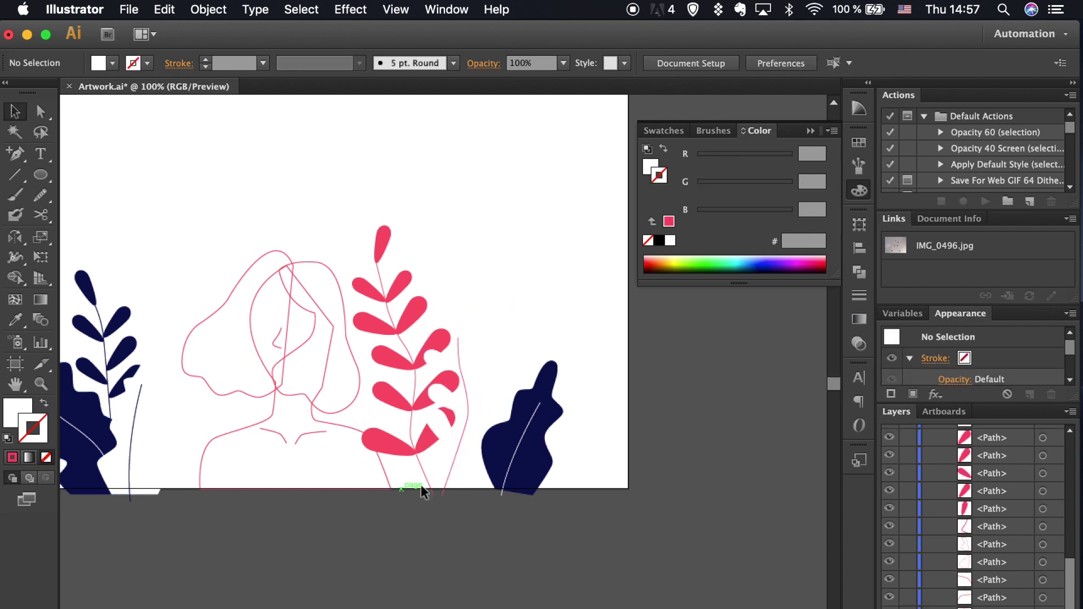
{"action": "double_click", "coordinate": [17, 412]}
{"action": "key", "text": "Escape"}
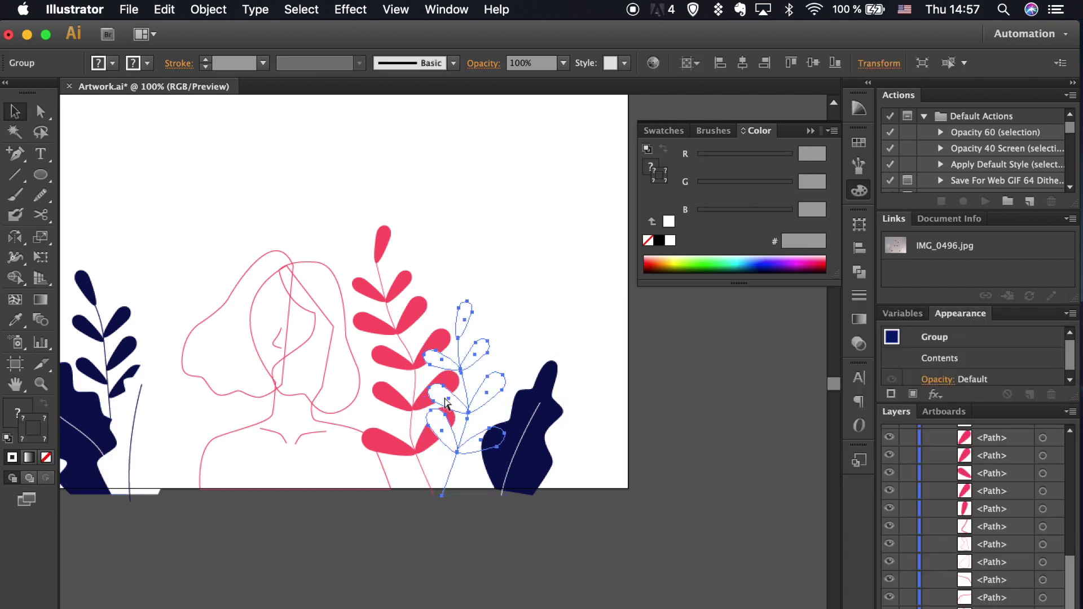
- Eyedropper navy onto the central plant's pink leaves and the collar lines below the face
{"action": "left_click", "coordinate": [446, 401]}
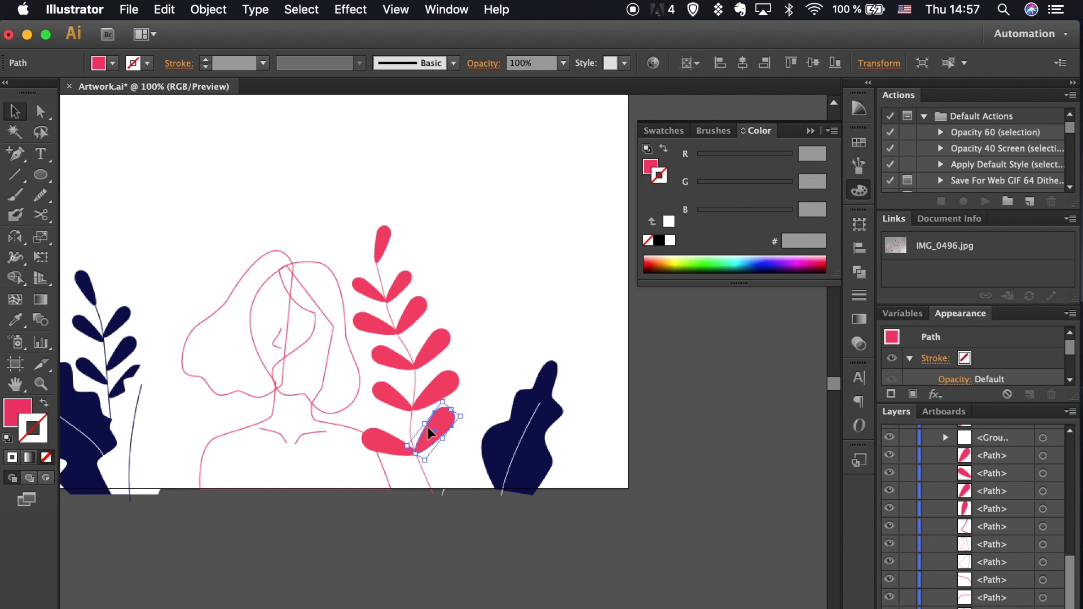
{"action": "left_click", "coordinate": [379, 387]}
{"action": "key", "text": "i"}
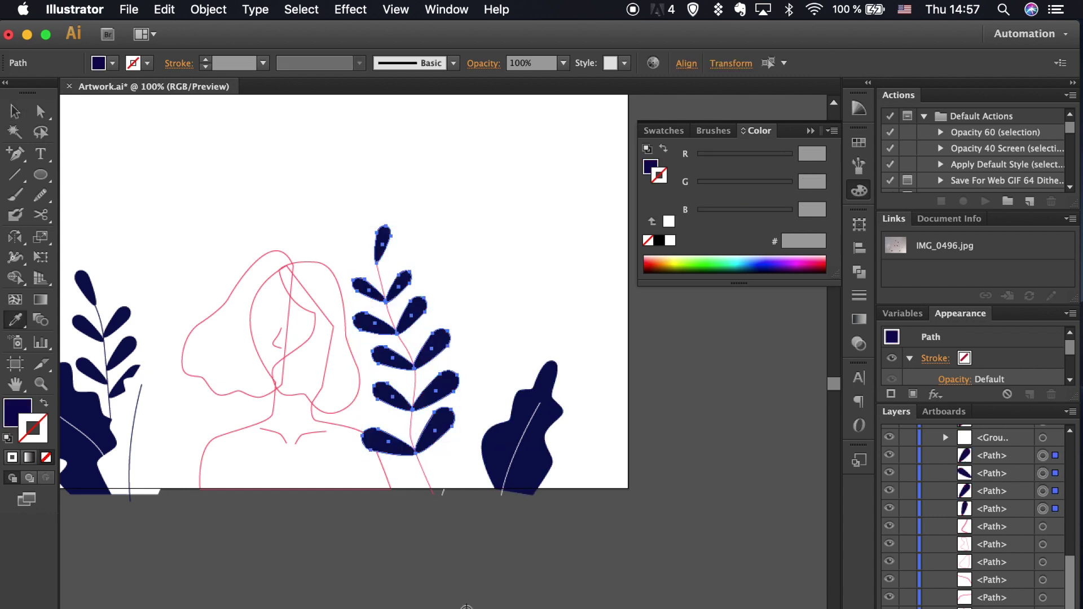
{"action": "left_click", "coordinate": [422, 465]}
{"action": "left_click", "coordinate": [446, 384]}
{"action": "left_click", "coordinate": [320, 417]}
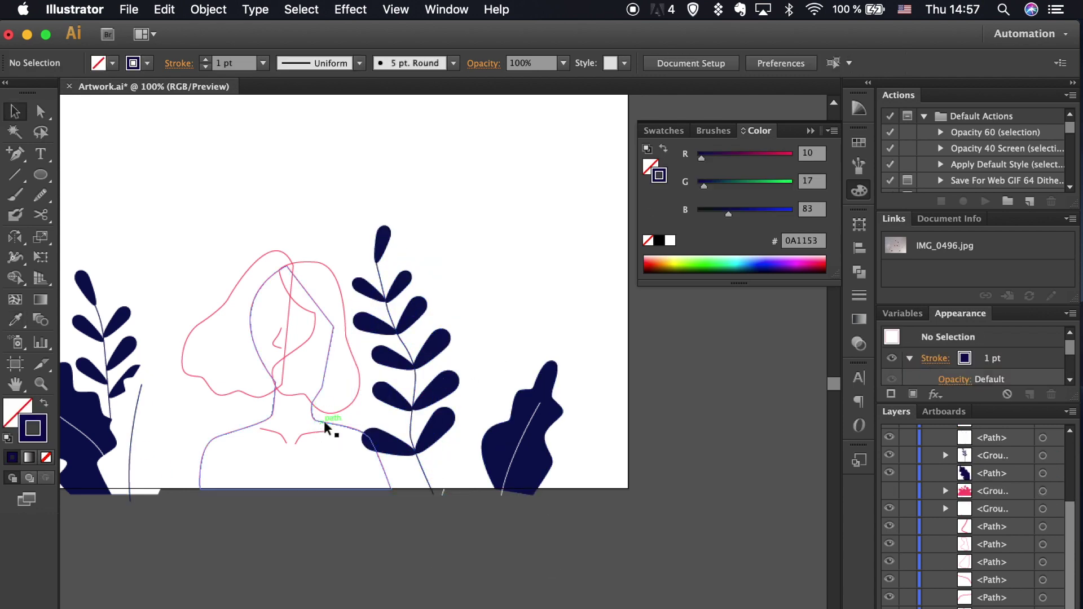
{"action": "left_click", "coordinate": [294, 437]}
{"action": "key", "text": "i"}
{"action": "left_click", "coordinate": [448, 339]}
- Fill both hair outlines navy with the eyedropper
{"action": "left_click", "coordinate": [393, 493]}
{"action": "left_click", "coordinate": [241, 387]}
{"action": "key", "text": "i"}
{"action": "left_click", "coordinate": [406, 446]}
{"action": "key", "text": "v"}
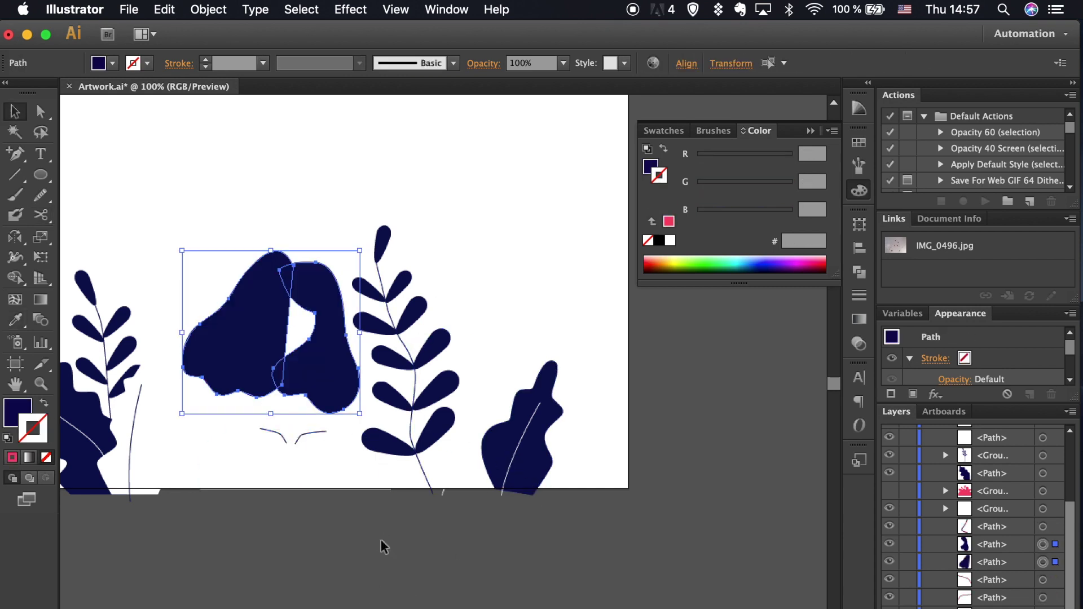
- Show the pink blob background again, zoom into the face and start recolouring a hair shape
{"action": "left_click", "coordinate": [381, 542]}
{"action": "key", "text": "super+alt+3"}
{"action": "key", "text": "super+alt+3"}
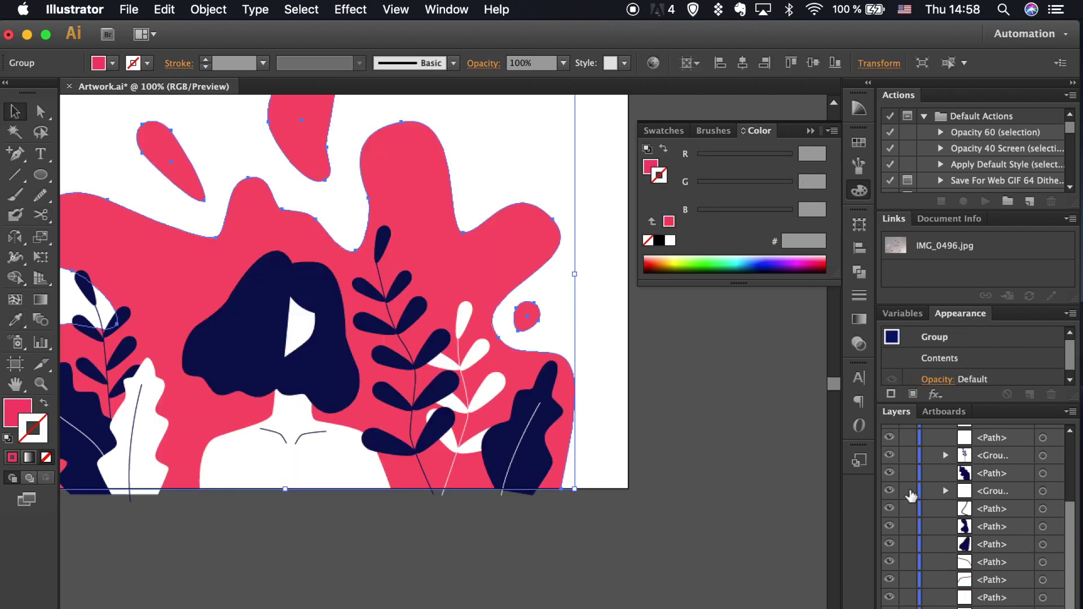
{"action": "left_click", "coordinate": [368, 519]}
{"action": "left_click", "coordinate": [368, 519]}
{"action": "key", "text": "super+equal"}
{"action": "key", "text": "super+equal"}
{"action": "key", "text": "super+equal"}
{"action": "scroll", "coordinate": [370, 522], "scroll_direction": "up", "scroll_amount": 5}
{"action": "scroll", "coordinate": [369, 522], "scroll_direction": "right", "scroll_amount": 2}
{"action": "left_click", "coordinate": [446, 274]}
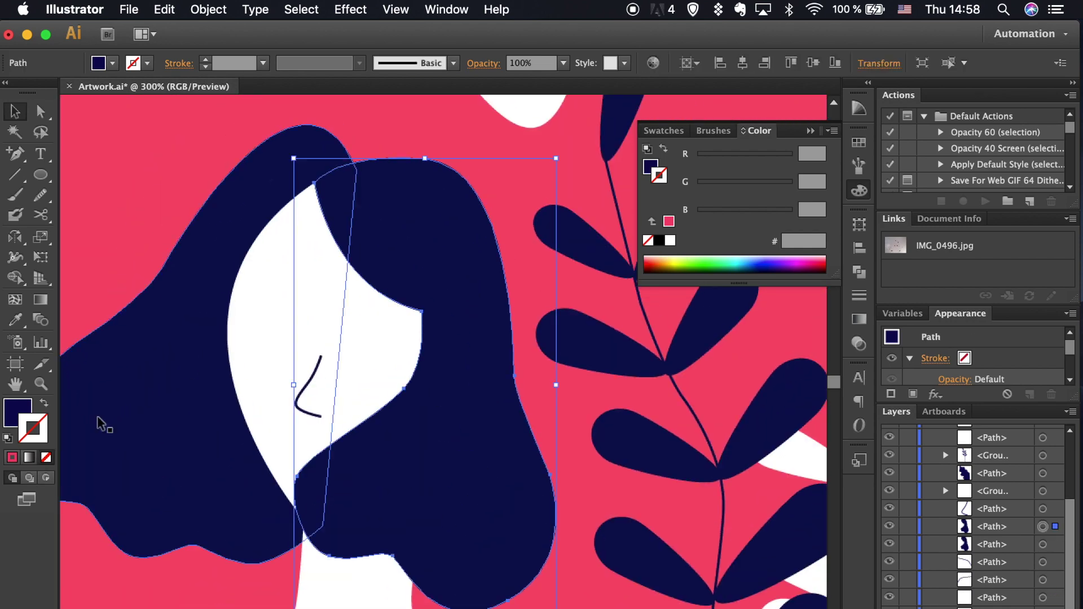
{"action": "double_click", "coordinate": [33, 428]}
- Make the outline white (FFFFFF) with a thinner 0,5 pt stroke weight
{"action": "type", "text": "FFFFFF"}
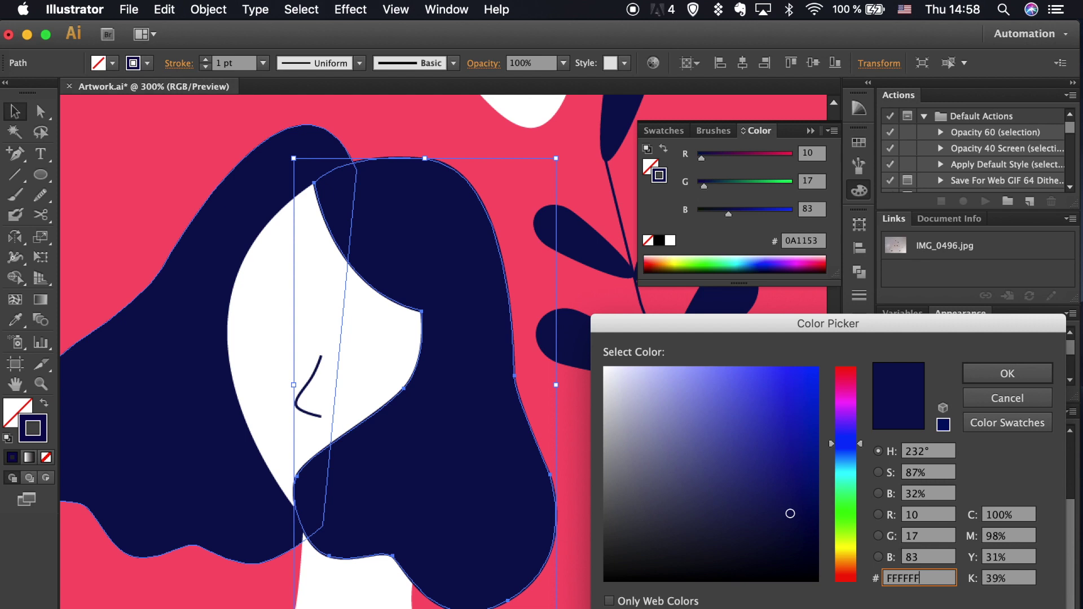
{"action": "key", "text": "Return"}
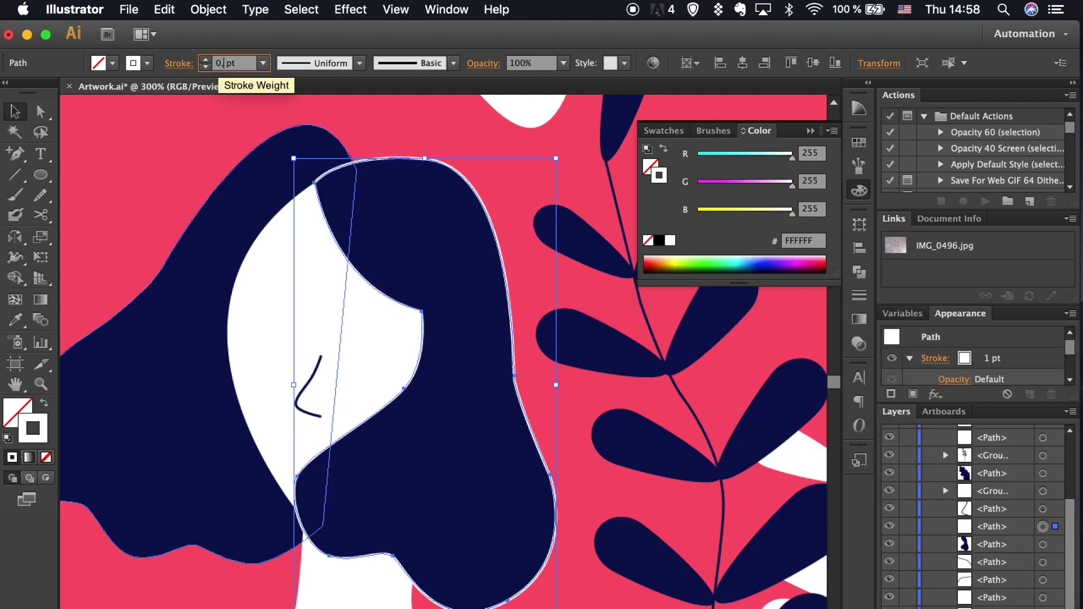
{"action": "type", "text": "5"}
{"action": "key", "text": "Return"}
- Reshape the hair curve beside the face using Direct Selection
{"action": "key", "text": "a"}
{"action": "left_click", "coordinate": [518, 394]}
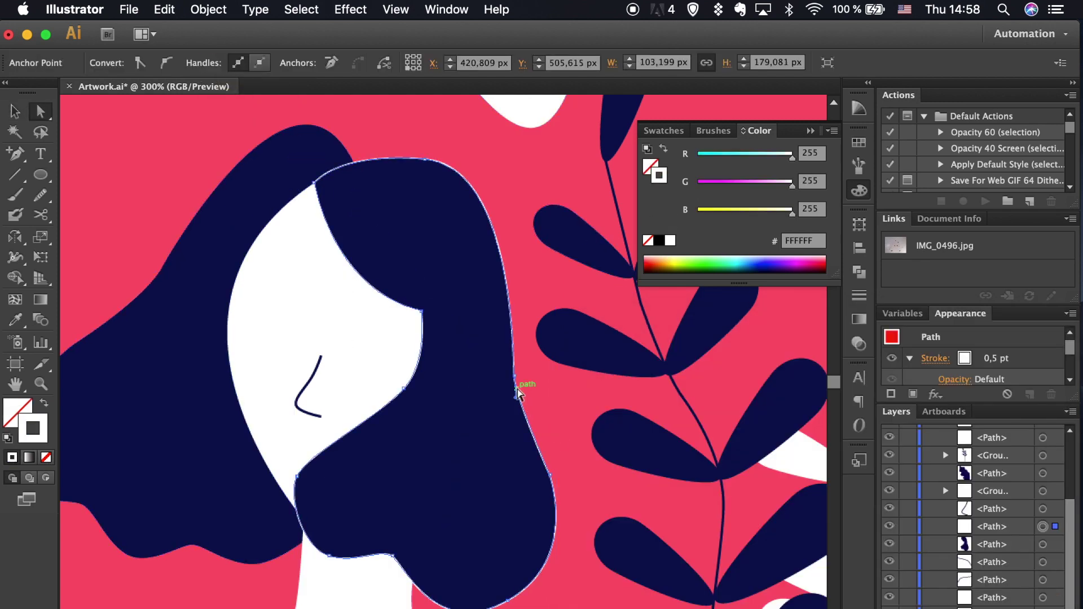
{"action": "left_click_drag", "start_coordinate": [518, 393], "coordinate": [418, 578]}
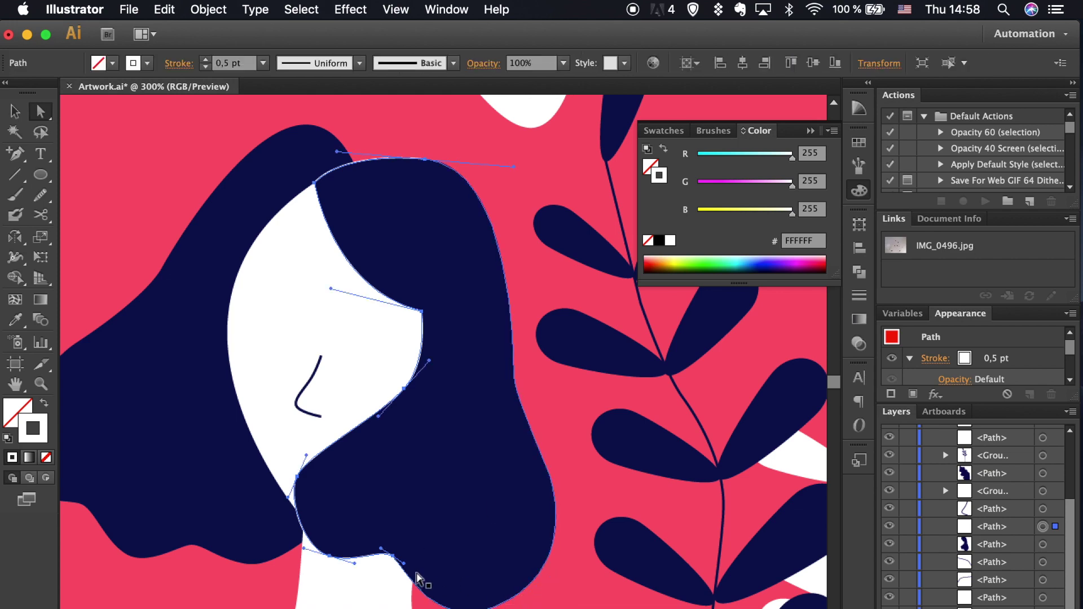
{"action": "key", "text": "super+equal"}
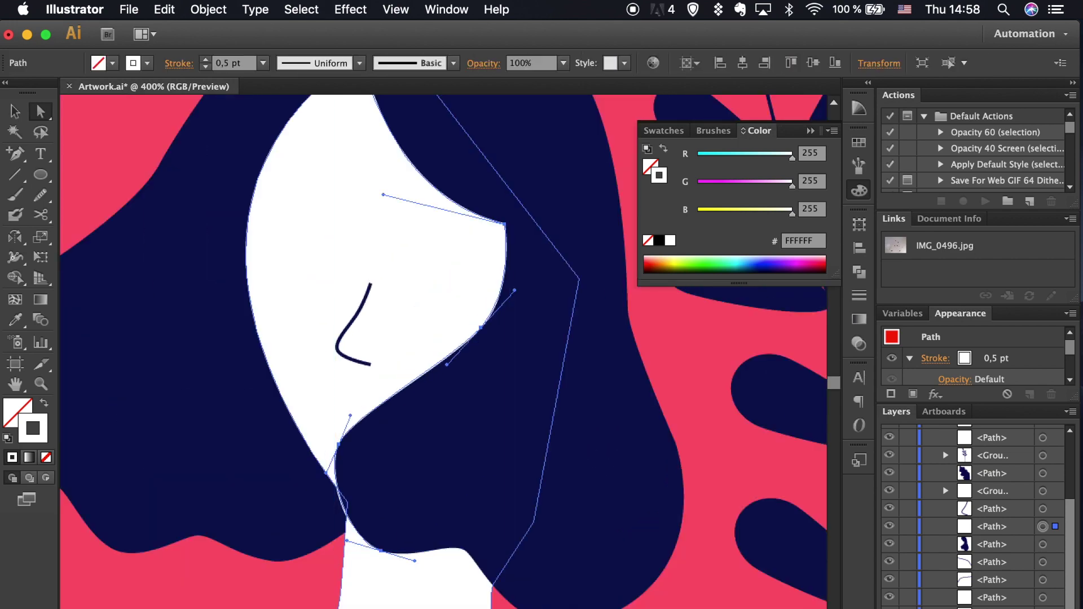
{"action": "key", "text": "p"}
{"action": "left_click", "coordinate": [484, 327], "text": "super"}
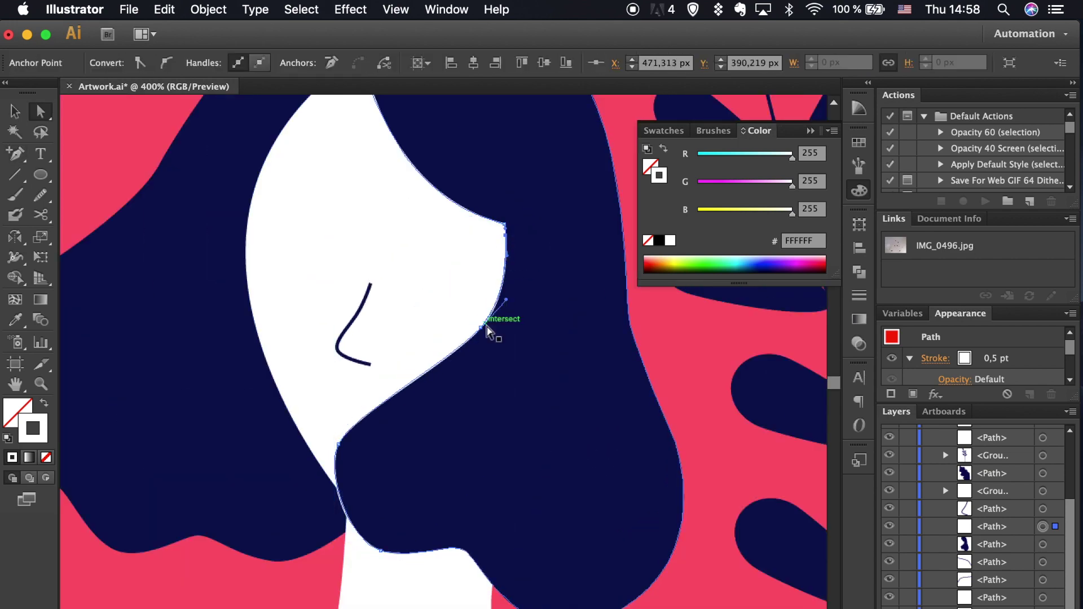
- Zoom in closely on the corner anchor where the face meets the hair
{"action": "scroll", "coordinate": [416, 321], "scroll_direction": "up", "scroll_amount": 3}
{"action": "scroll", "coordinate": [416, 322], "scroll_direction": "left", "scroll_amount": 3}
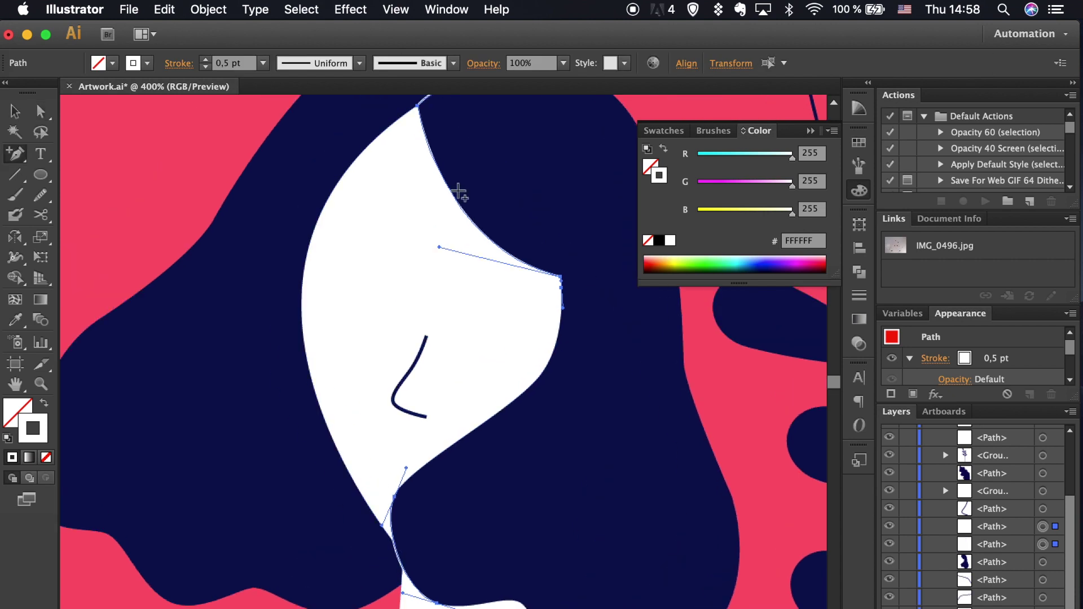
{"action": "left_click", "coordinate": [562, 278], "text": "super"}
{"action": "key", "text": "super+equal"}
{"action": "key", "text": "super+equal"}
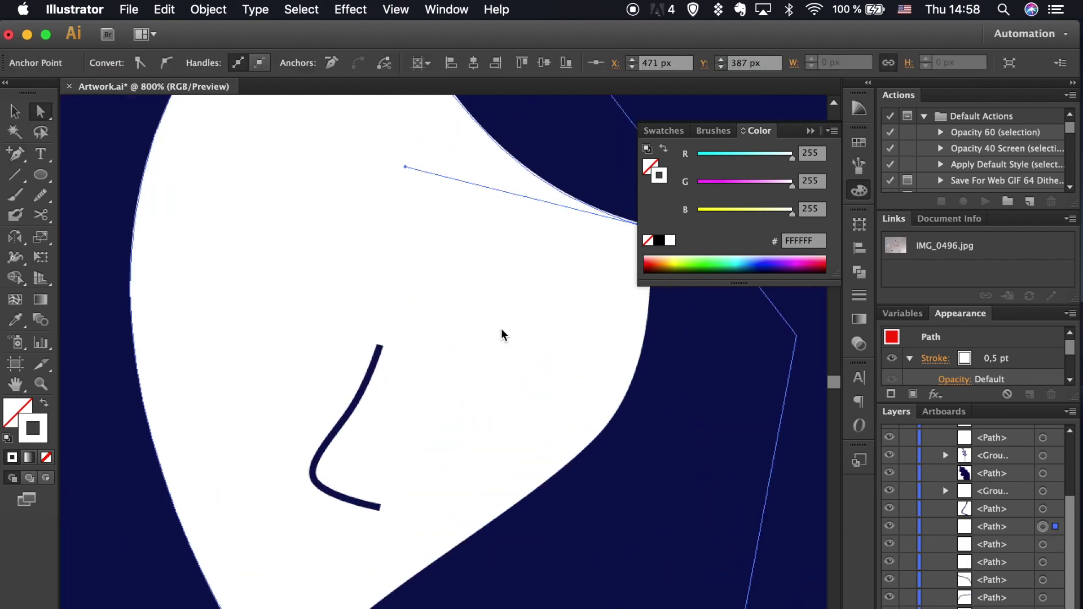
{"action": "scroll", "coordinate": [502, 334], "scroll_direction": "up", "scroll_amount": 5}
{"action": "scroll", "coordinate": [502, 334], "scroll_direction": "right", "scroll_amount": 2}
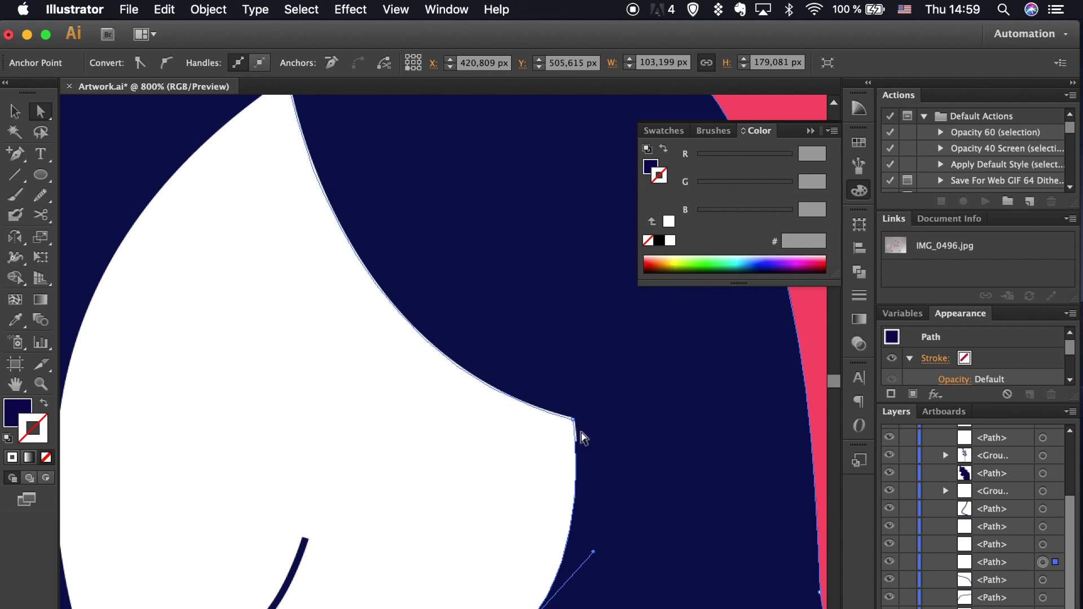
{"action": "scroll", "coordinate": [583, 433], "scroll_direction": "up", "scroll_amount": 2}
{"action": "scroll", "coordinate": [579, 435], "scroll_direction": "up", "scroll_amount": 2}
- Select the whole navy hair shape and lock it with Cmd+2
{"action": "left_click", "coordinate": [522, 329]}
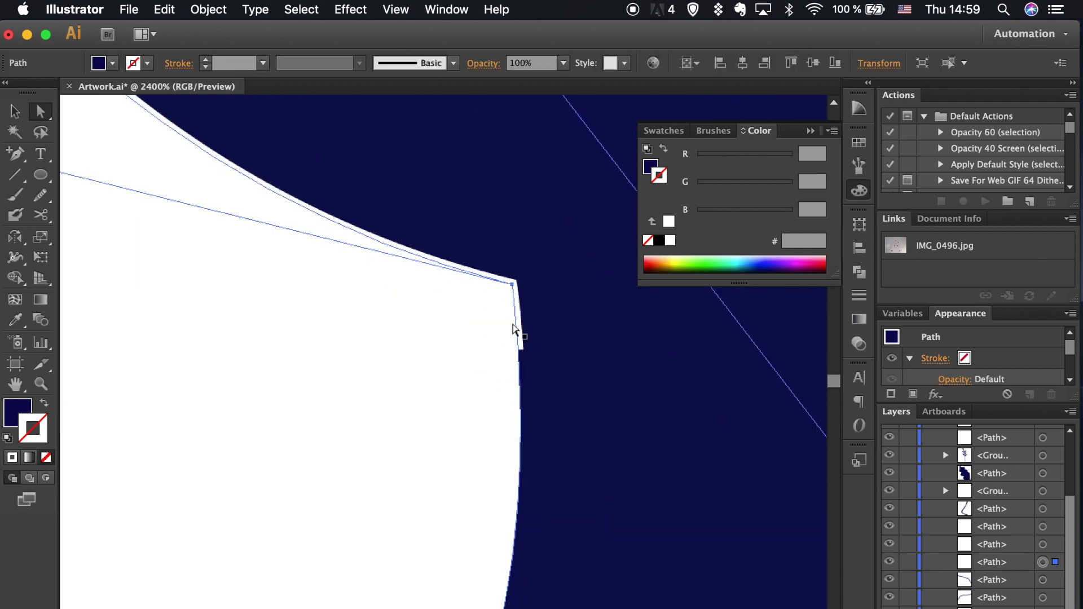
{"action": "scroll", "coordinate": [514, 328], "scroll_direction": "down", "scroll_amount": 1}
{"action": "left_click", "coordinate": [184, 63]}
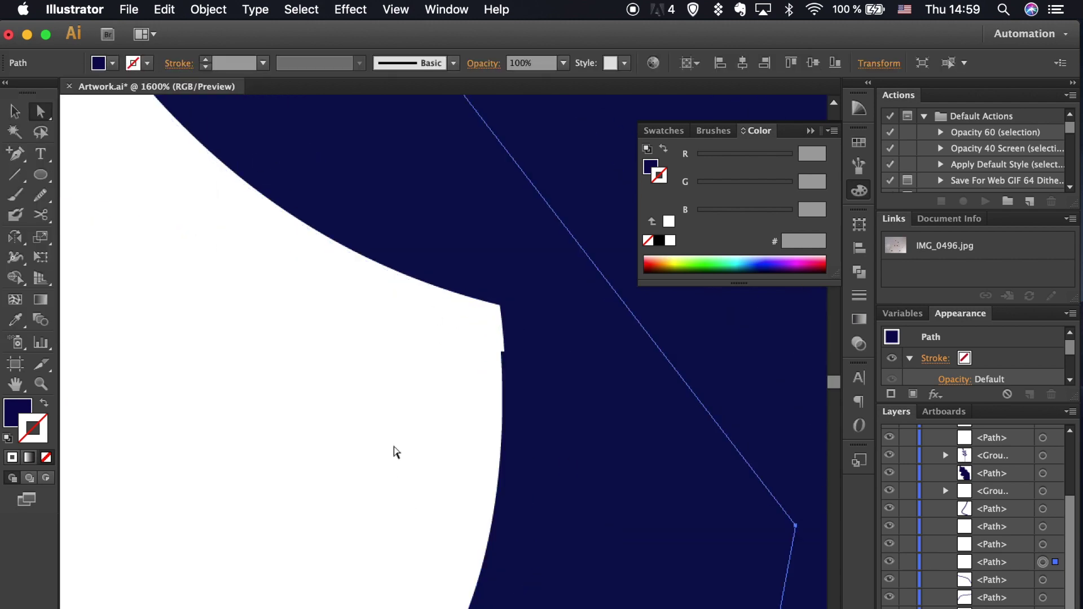
{"action": "left_click", "coordinate": [399, 485]}
{"action": "scroll", "coordinate": [756, 576], "scroll_direction": "down", "scroll_amount": 3}
{"action": "key", "text": "v"}
{"action": "left_click", "coordinate": [614, 553]}
{"action": "left_click", "coordinate": [907, 562]}
{"action": "left_click", "coordinate": [584, 535]}
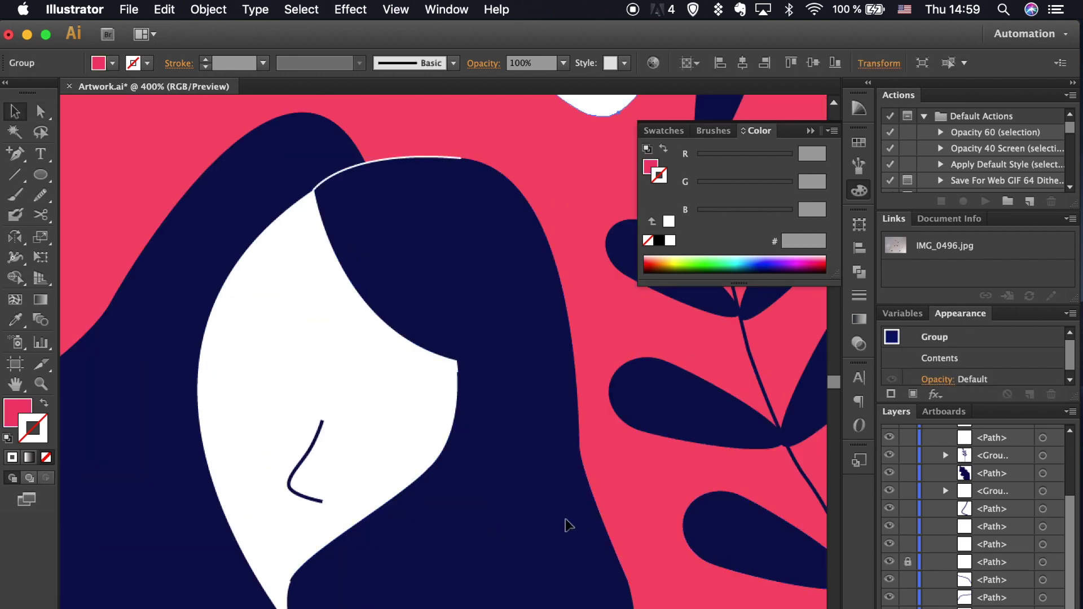
- Adjust the face outline at its top-right corner and draw a thin line upward
{"action": "left_click", "coordinate": [422, 159]}
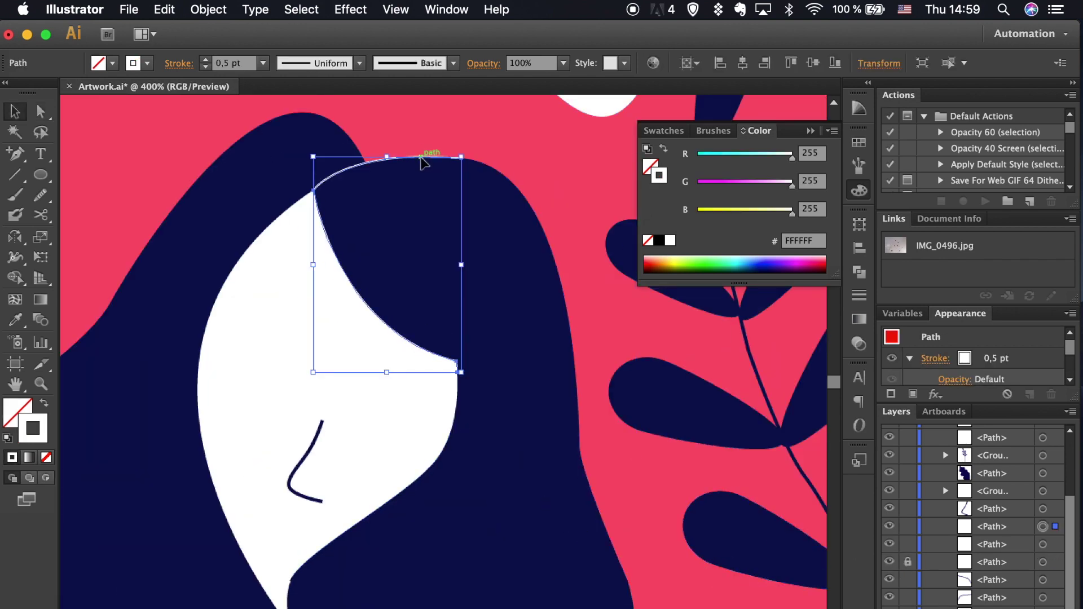
{"action": "key", "text": "super+equal"}
{"action": "scroll", "coordinate": [511, 345], "scroll_direction": "up", "scroll_amount": 2}
{"action": "key", "text": "a"}
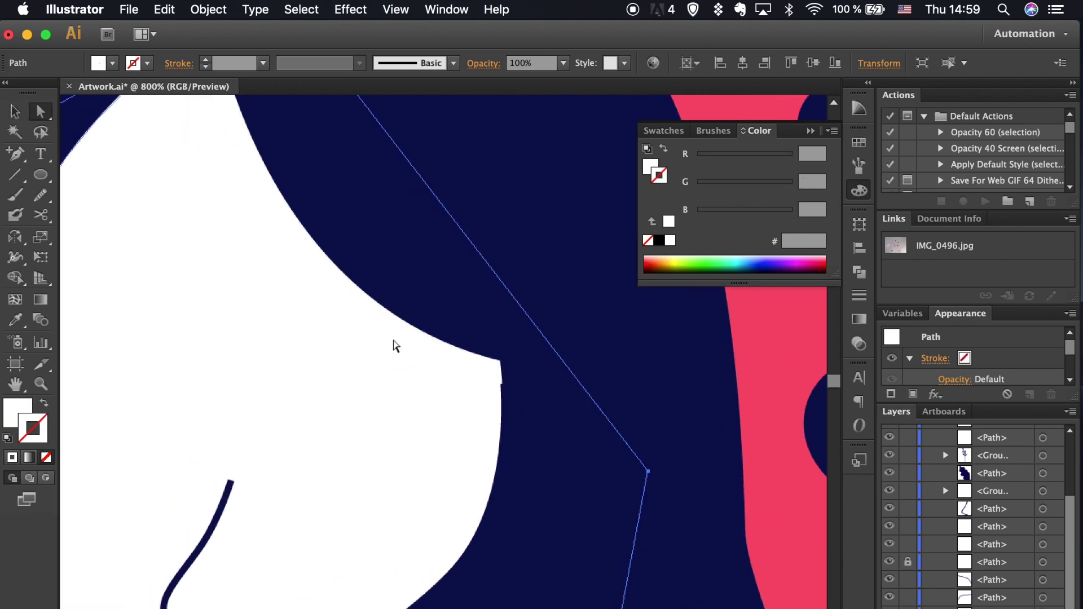
{"action": "left_click", "coordinate": [393, 321]}
{"action": "left_click_drag", "start_coordinate": [342, 272], "coordinate": [527, 387]}
{"action": "left_click", "coordinate": [499, 361]}
{"action": "left_click", "coordinate": [492, 294]}
{"action": "key", "text": "v"}
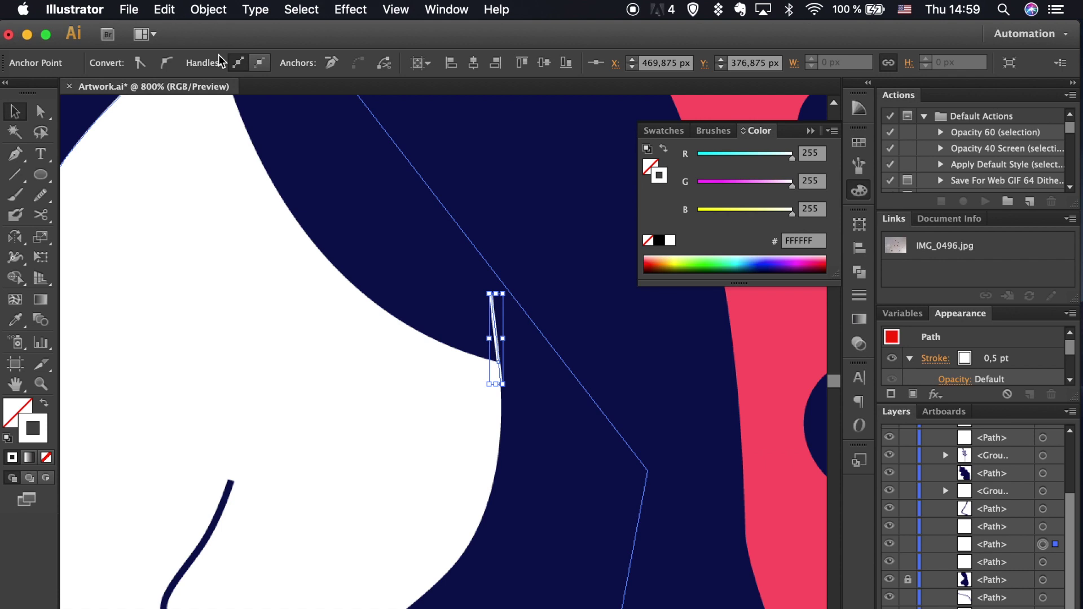
- Expand the thin line into a white strip and snap its base onto the face edge
{"action": "left_click", "coordinate": [208, 10]}
{"action": "left_click", "coordinate": [224, 180]}
{"action": "key", "text": "super+equal"}
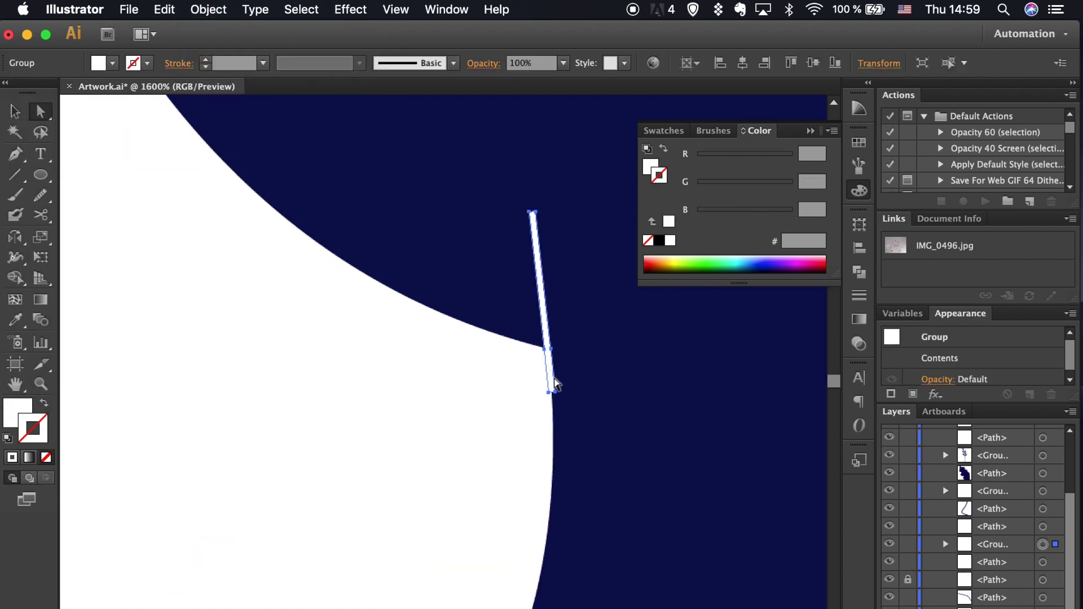
{"action": "key", "text": "a"}
{"action": "left_click", "coordinate": [550, 356]}
{"action": "key", "text": "super+equal"}
{"action": "key", "text": "super+equal"}
{"action": "key", "text": "super+equal"}
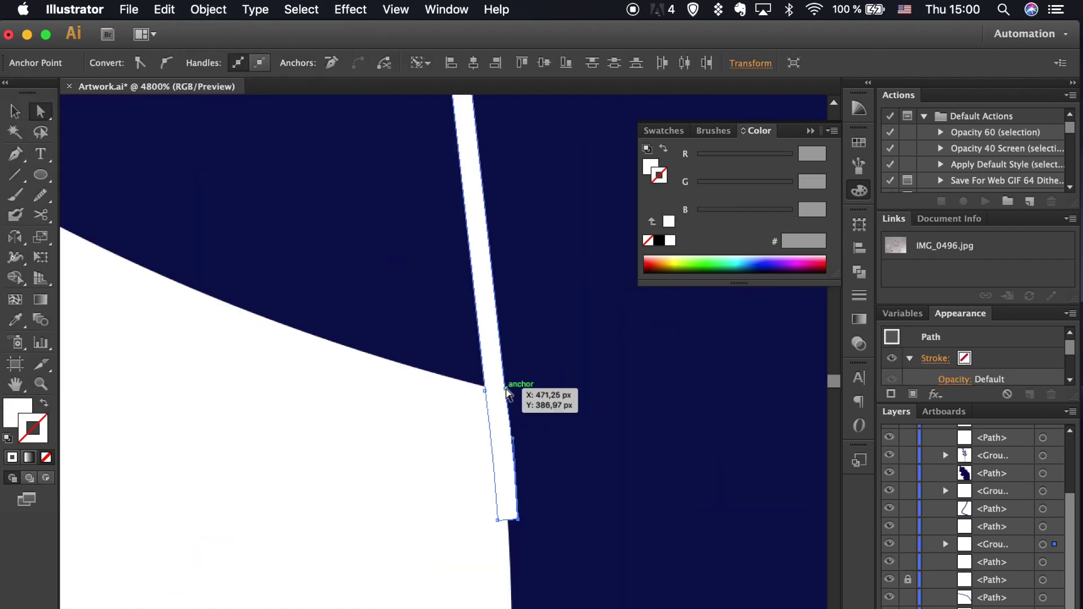
{"action": "left_click_drag", "start_coordinate": [519, 519], "coordinate": [509, 520]}
{"action": "key", "text": "super+minus"}
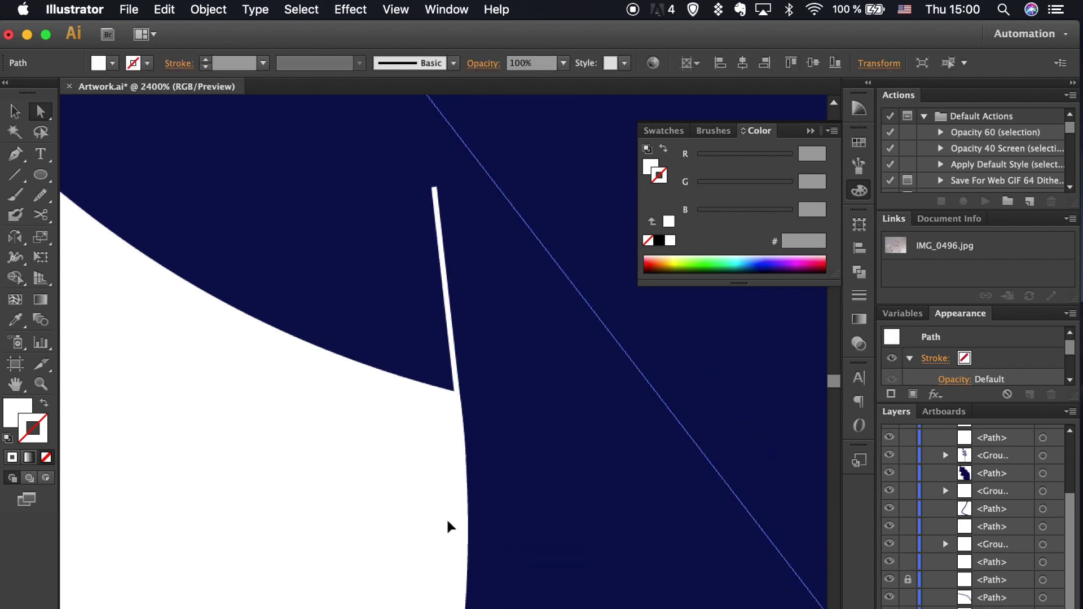
{"action": "key", "text": "super+minus"}
{"action": "key", "text": "super+minus"}
- Draw a white no-fill curve along the hair edge with a 0,25 pt stroke
{"action": "key", "text": "super+equal"}
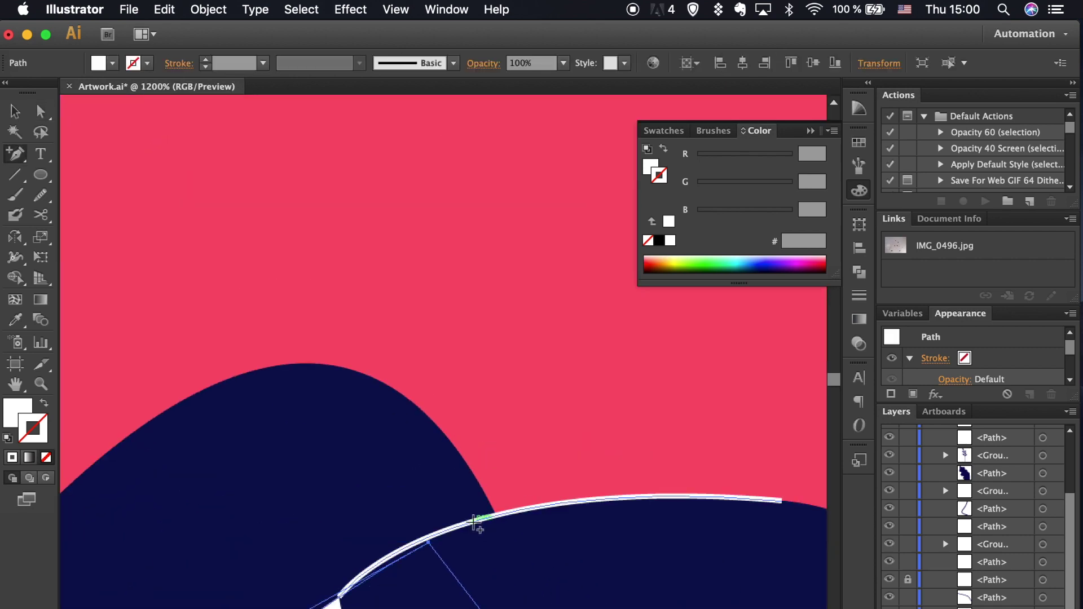
{"action": "key", "text": "a"}
{"action": "key", "text": "shift+x"}
{"action": "key", "text": "v"}
{"action": "scroll", "coordinate": [733, 463], "scroll_direction": "down", "scroll_amount": 4}
{"action": "double_click", "coordinate": [215, 56]}
{"action": "type", "text": "0,25"}
{"action": "key", "text": "Return"}
{"action": "key", "text": "a"}
{"action": "key", "text": "super+equal"}
{"action": "key", "text": "super+equal"}
{"action": "left_click", "coordinate": [334, 382]}
{"action": "key", "text": "super+minus"}
{"action": "key", "text": "super+minus"}
{"action": "key", "text": "super+minus"}
{"action": "key", "text": "super+minus"}
{"action": "key", "text": "super+minus"}
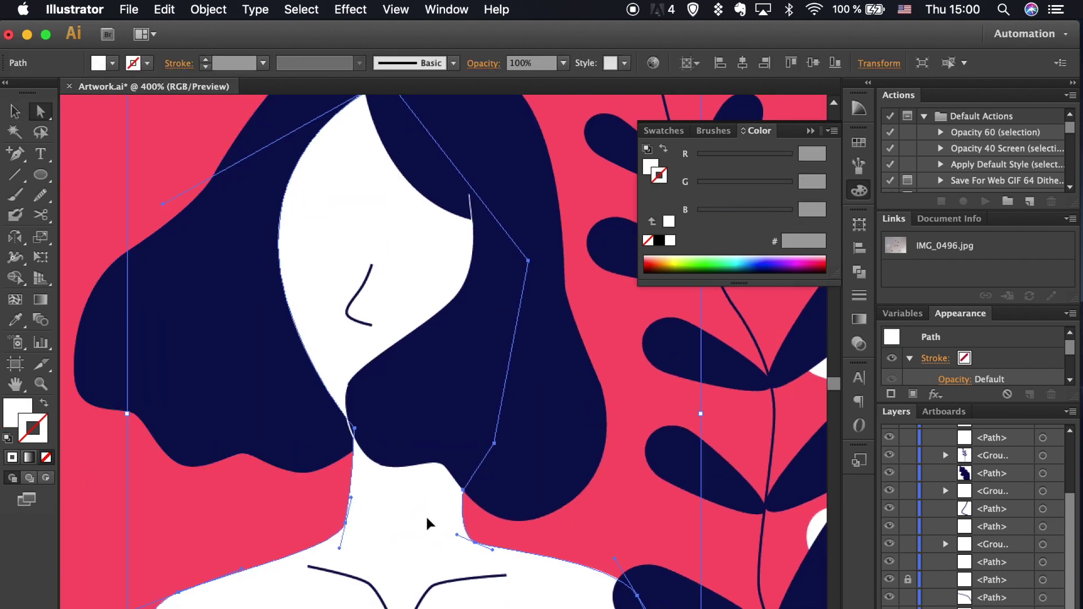
- Expand the stroked neck outline into filled shapes
{"action": "key", "text": "super+equal"}
{"action": "left_click", "coordinate": [308, 461]}
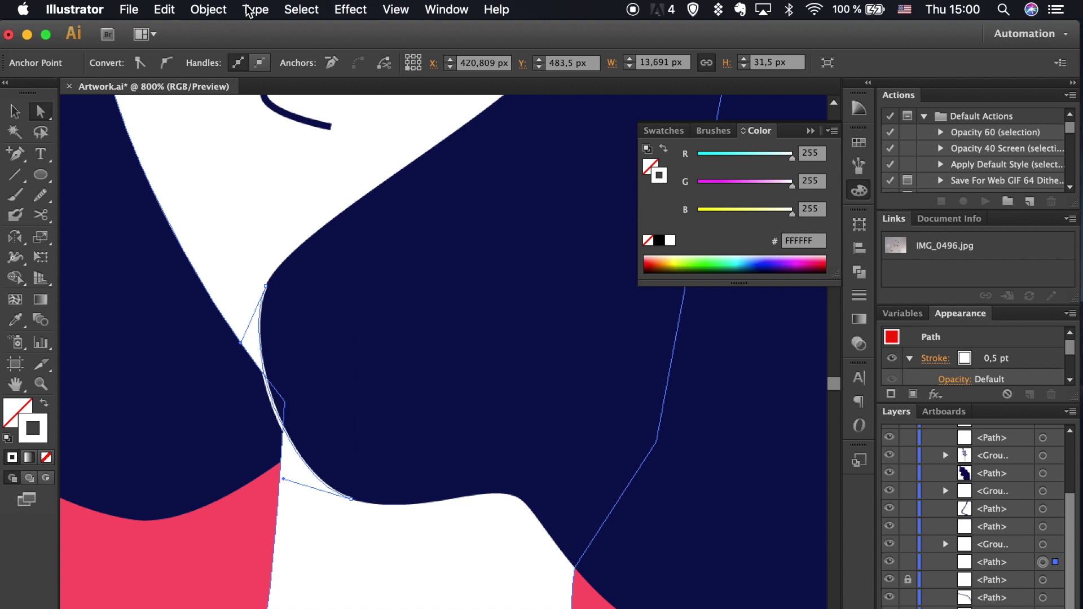
{"action": "left_click", "coordinate": [208, 9]}
{"action": "left_click", "coordinate": [237, 178]}
{"action": "key", "text": "Return"}
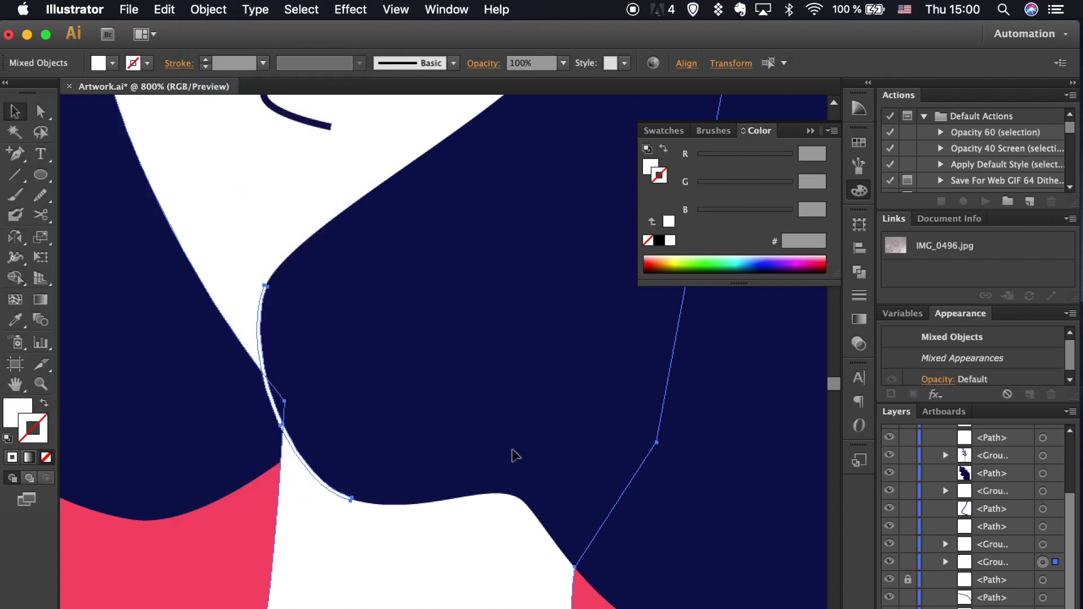
- Merge the expanded neck outline with the white body shape
{"action": "scroll", "coordinate": [515, 456], "scroll_direction": "up", "scroll_amount": 3, "text": "alt"}
{"action": "scroll", "coordinate": [559, 429], "scroll_direction": "left", "scroll_amount": 5}
{"action": "left_click", "coordinate": [552, 593]}
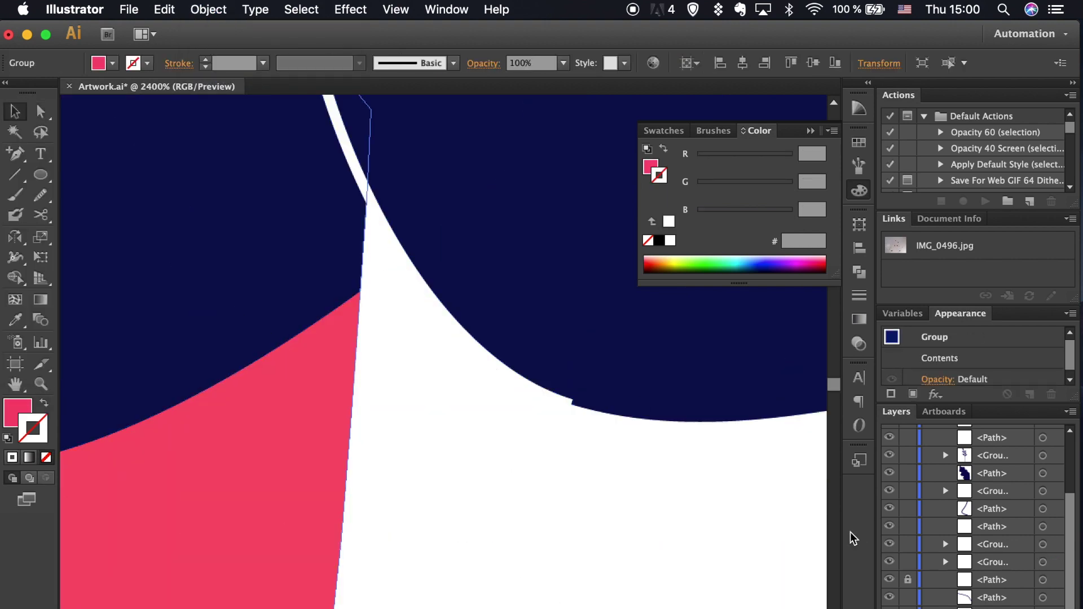
{"action": "left_click", "coordinate": [567, 401]}
{"action": "left_click", "coordinate": [440, 225], "text": "shift"}
{"action": "left_click", "coordinate": [14, 282]}
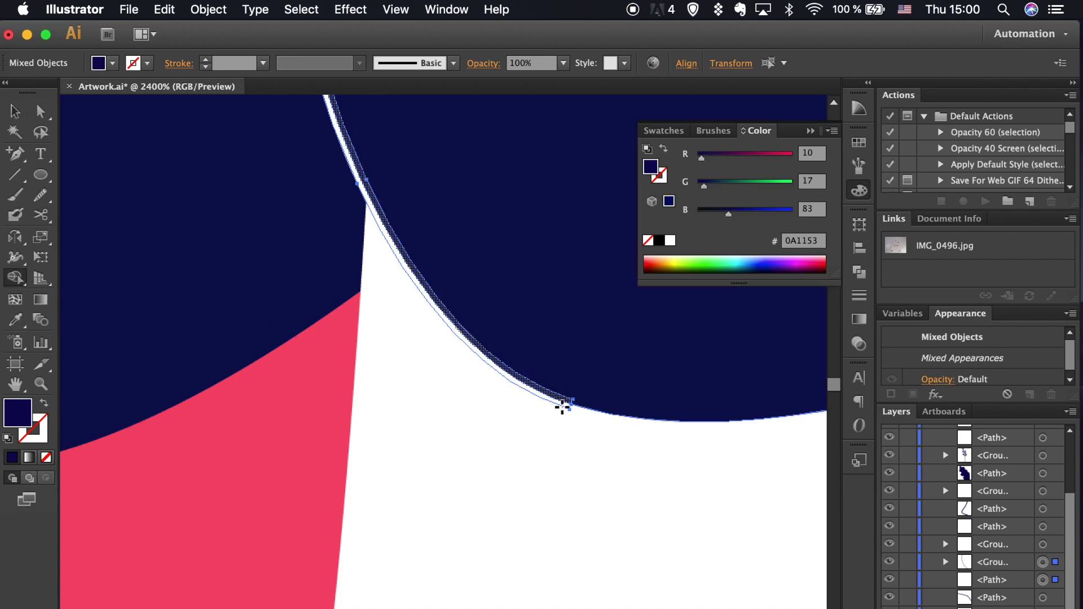
{"action": "key", "text": "a"}
{"action": "left_click", "coordinate": [571, 401]}
{"action": "left_click", "coordinate": [859, 272]}
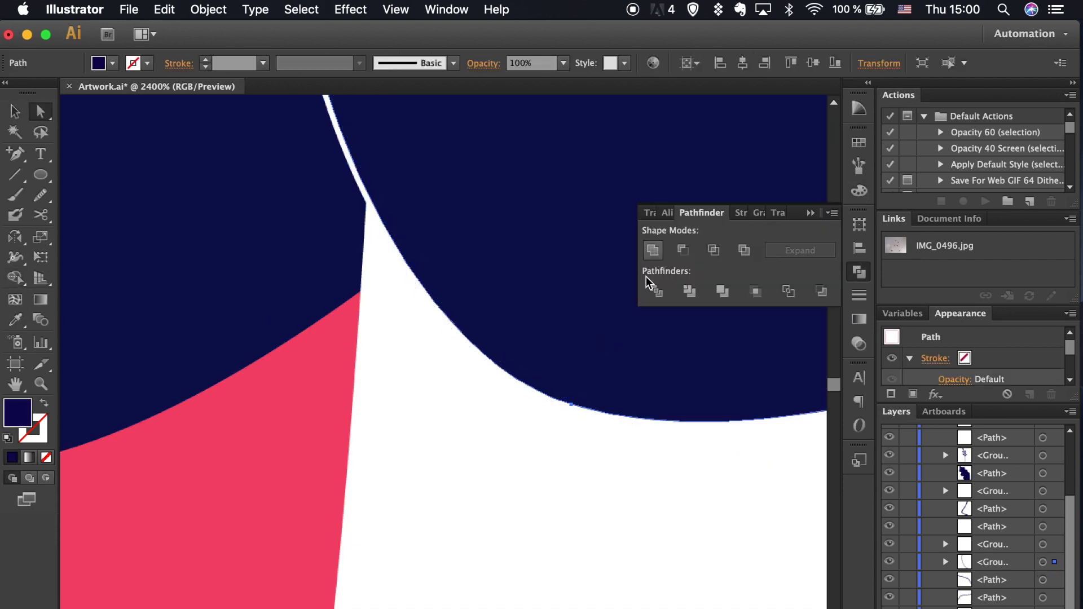
- Deselect everything and review the finished illustration, fitting the whole artboard in view
{"action": "key", "text": "ctrl+minus"}
{"action": "key", "text": "ctrl+minus"}
{"action": "key", "text": "ctrl+minus"}
{"action": "key", "text": "ctrl+minus"}
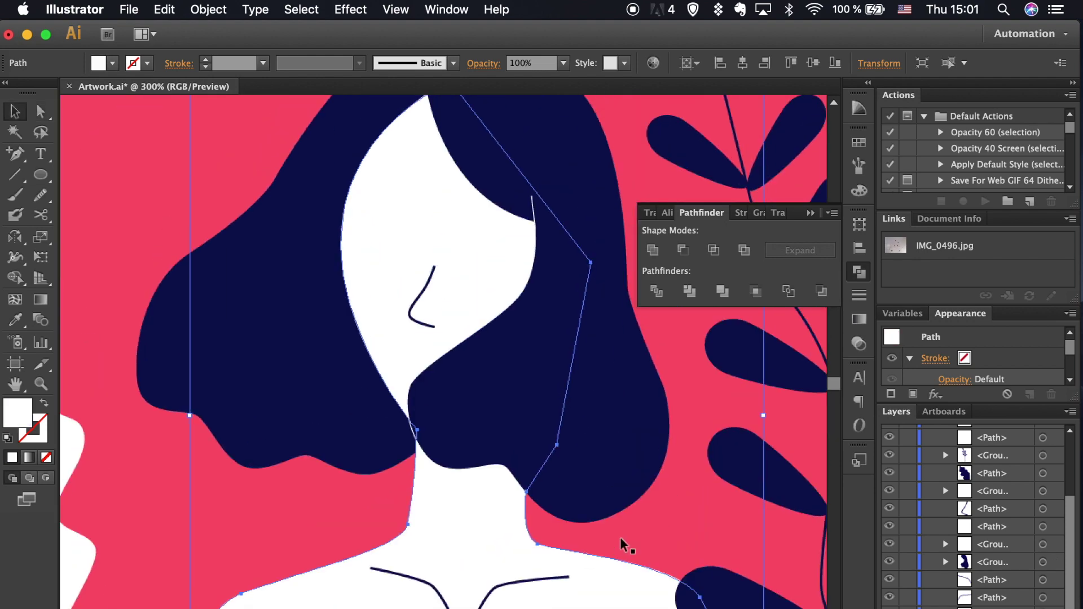
{"action": "key", "text": "v"}
{"action": "key", "text": "ctrl+minus"}
{"action": "key", "text": "ctrl+minus"}
{"action": "key", "text": "ctrl+minus"}
{"action": "key", "text": "ctrl+minus"}
{"action": "key", "text": "ctrl+shift+a"}
{"action": "key", "text": "ctrl+a"}
{"action": "left_click", "coordinate": [700, 474]}
{"action": "left_click", "coordinate": [288, 204]}
{"action": "left_click", "coordinate": [549, 527]}
{"action": "key", "text": "ctrl+plus"}
{"action": "key", "text": "ctrl+plus"}
{"action": "key", "text": "ctrl+plus"}
{"action": "key", "text": "ctrl+minus"}
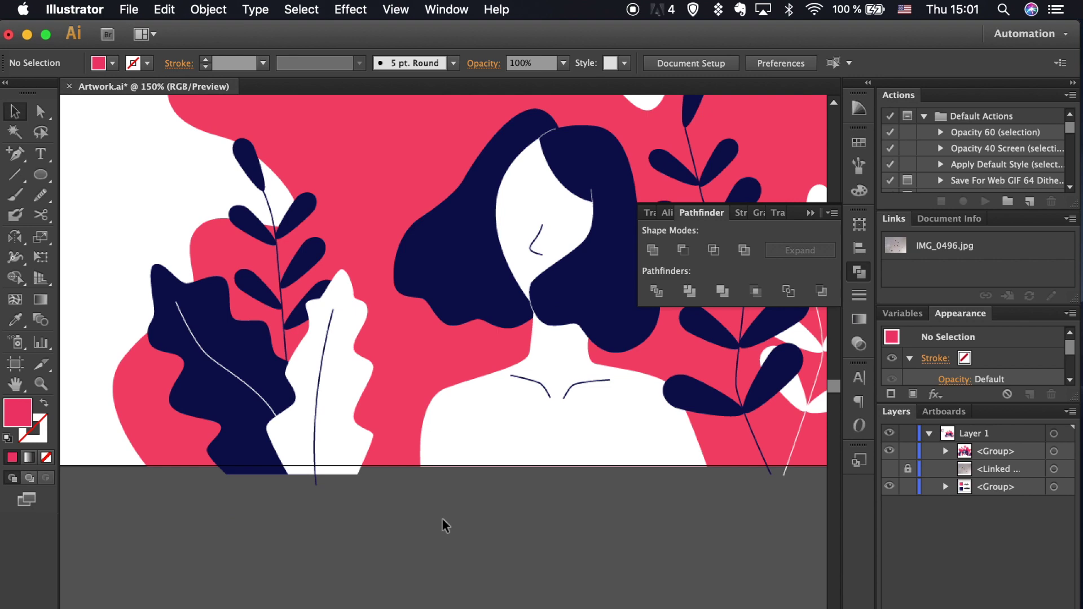
{"action": "key", "text": "ctrl+plus"}
{"action": "scroll", "coordinate": [442, 525], "scroll_direction": "down", "scroll_amount": 2}
{"action": "scroll", "coordinate": [443, 524], "scroll_direction": "right", "scroll_amount": 5}
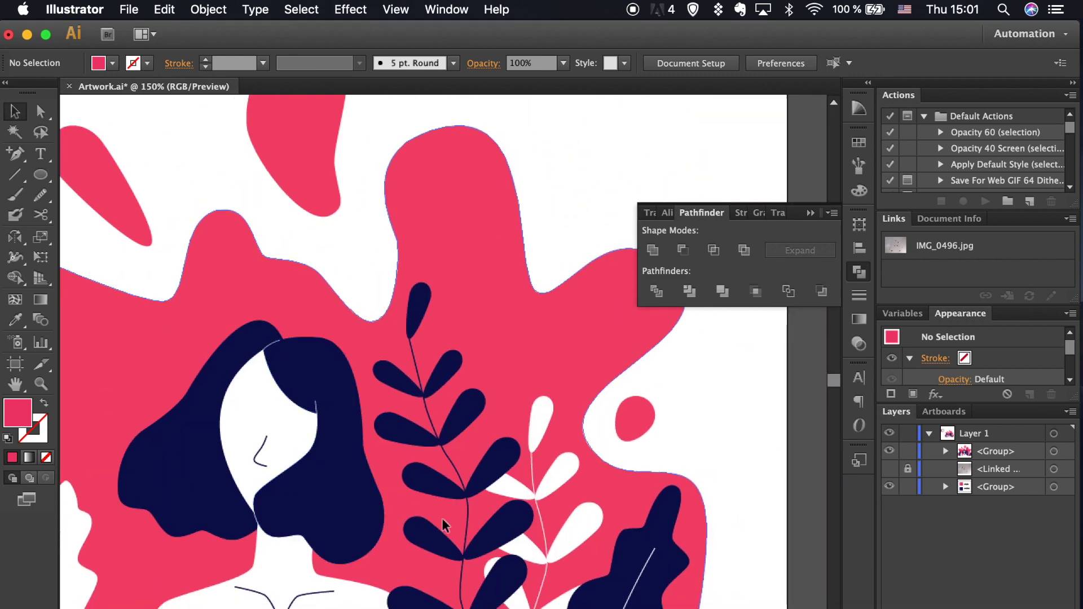
{"action": "scroll", "coordinate": [443, 523], "scroll_direction": "down", "scroll_amount": 4}
{"action": "scroll", "coordinate": [451, 558], "scroll_direction": "left", "scroll_amount": 3}
{"action": "scroll", "coordinate": [454, 563], "scroll_direction": "up", "scroll_amount": 1}
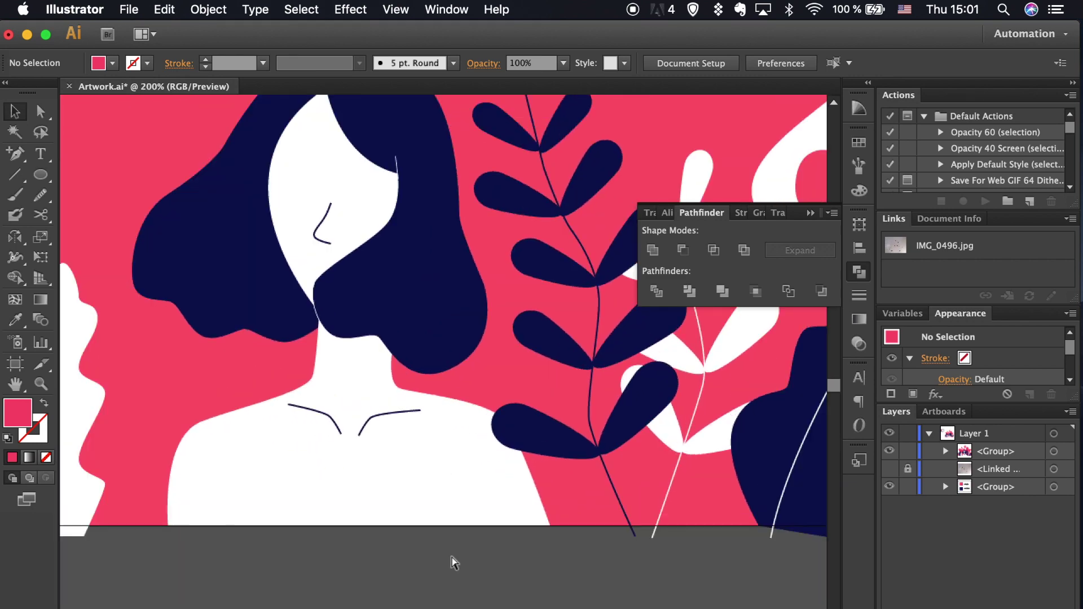
{"action": "key", "text": "ctrl+minus"}
{"action": "key", "text": "ctrl+minus"}
{"action": "key", "text": "ctrl+minus"}
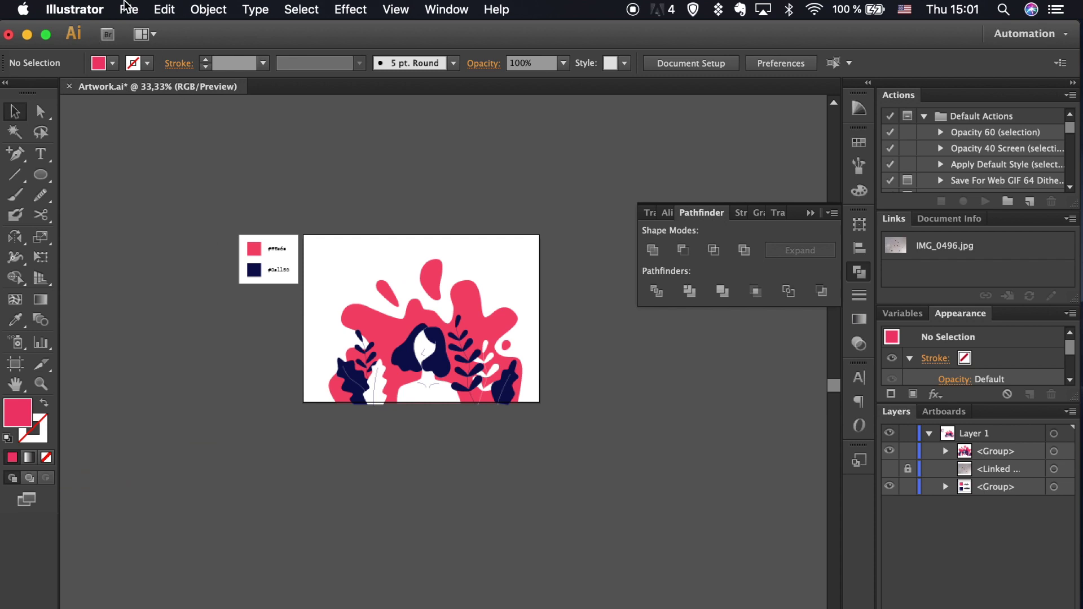
- Export the artwork as a PNG to the Desktop
{"action": "left_click", "coordinate": [128, 10]}
{"action": "left_click", "coordinate": [163, 305]}
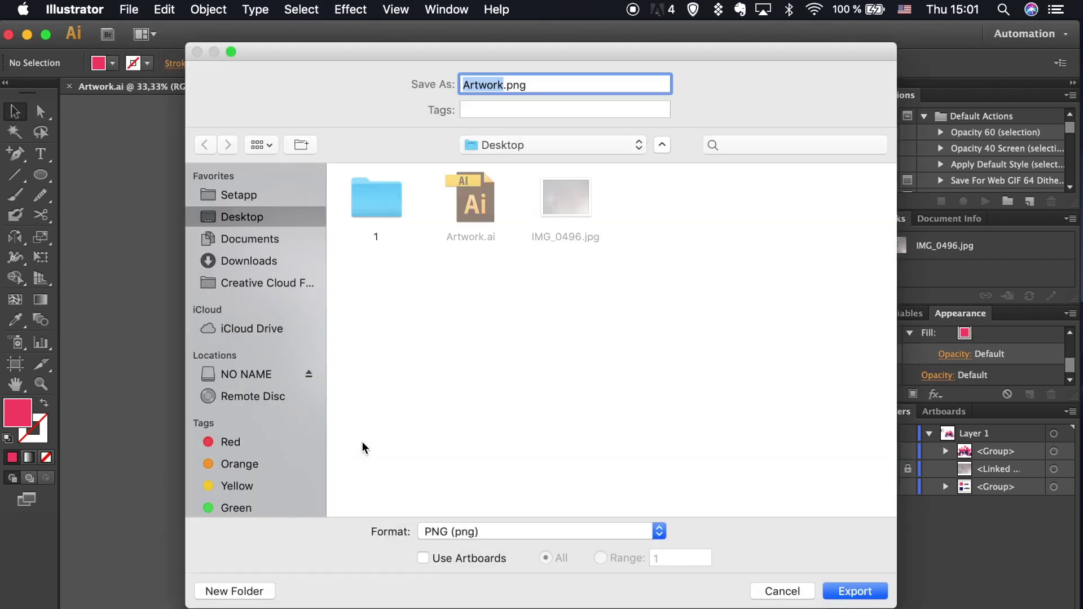
{"action": "key", "text": "Return"}
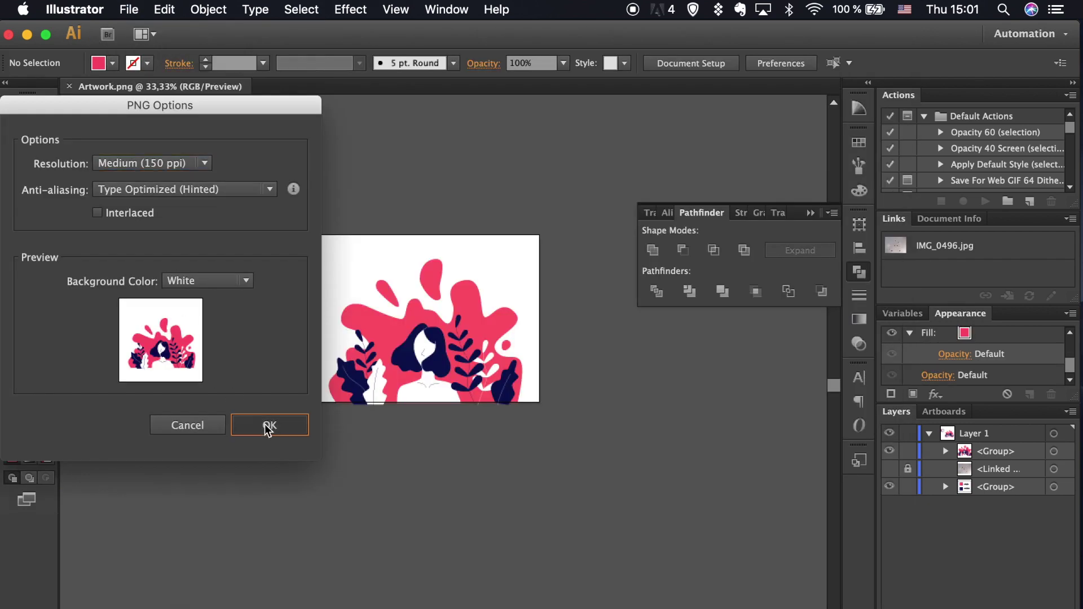
{"action": "left_click", "coordinate": [268, 426]}
- Preview Artwork-01.png full screen in Quick Look
{"action": "left_click", "coordinate": [66, 606]}
{"action": "left_click", "coordinate": [404, 358]}
{"action": "key", "text": "space"}
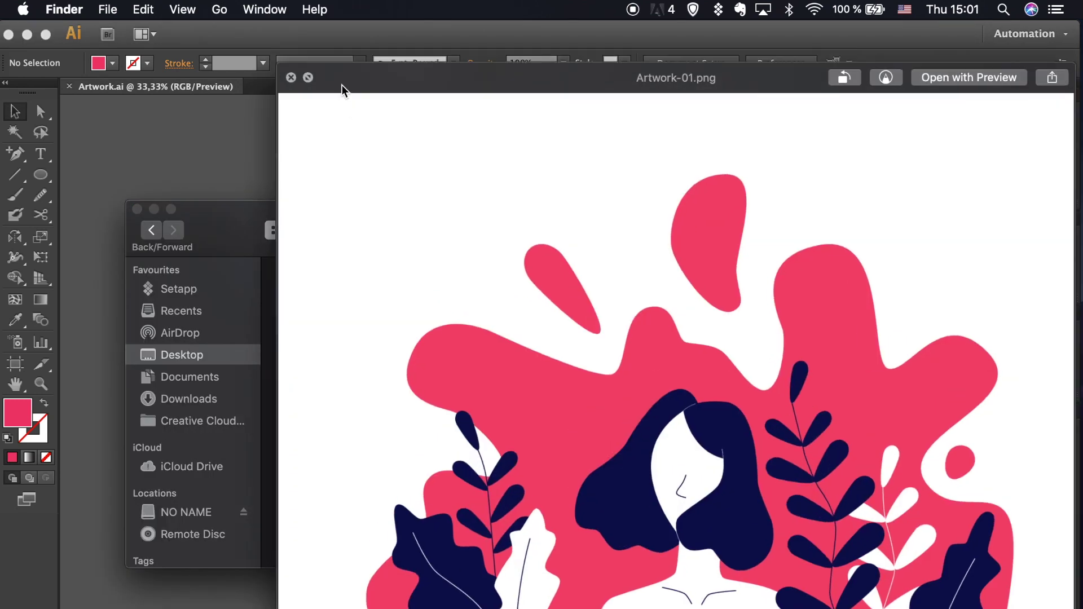
{"action": "left_click", "coordinate": [309, 82]}
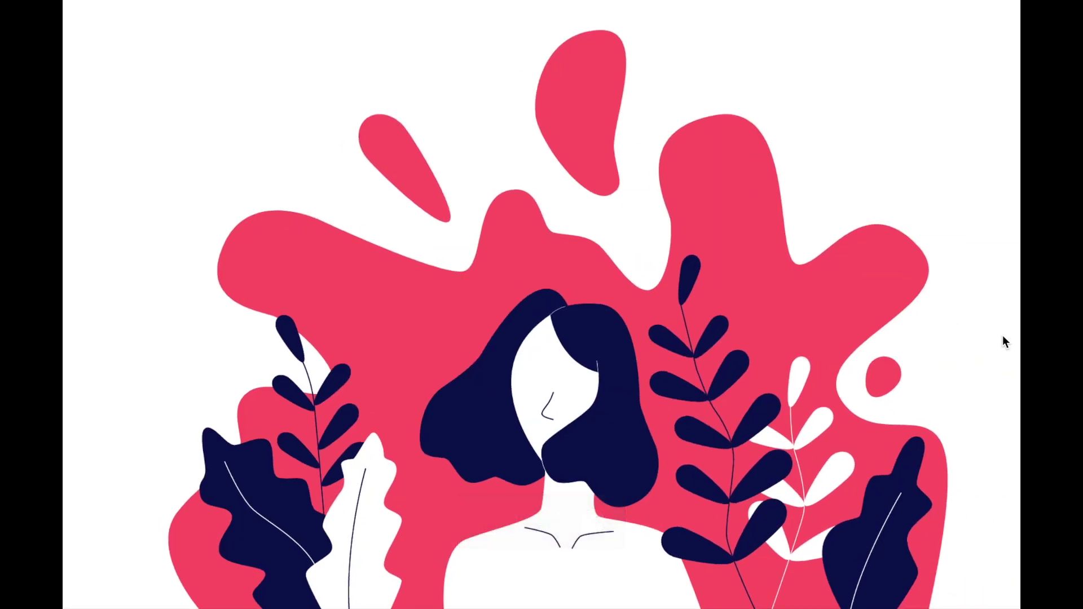